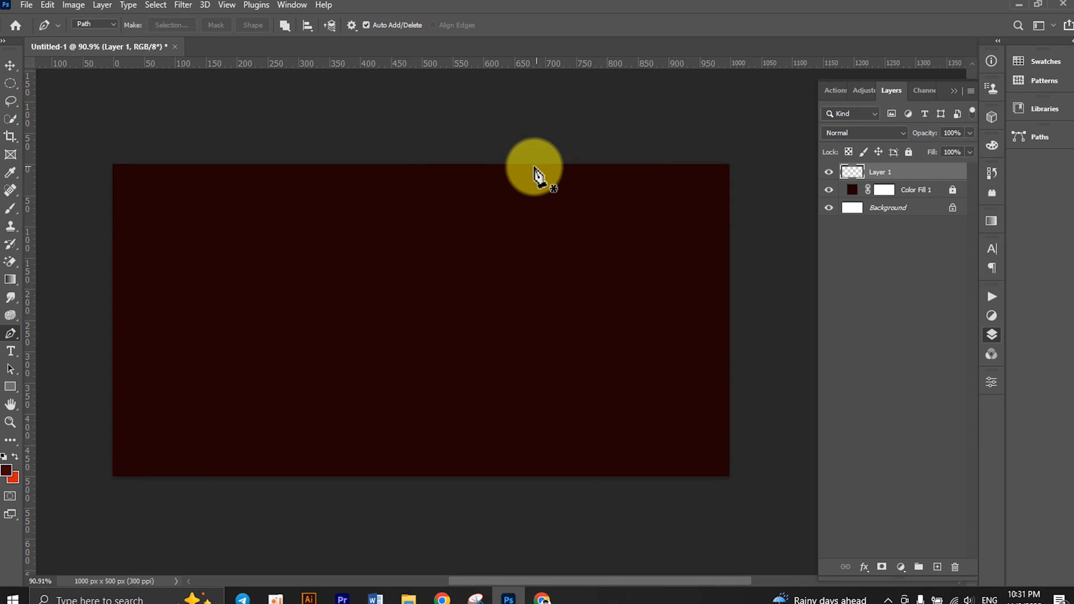
# - Draw the band's lower edge with the Pen tool, straight down from the canvas top at about 660 px, then curving to the left edge
pyautogui.click(523, 165)
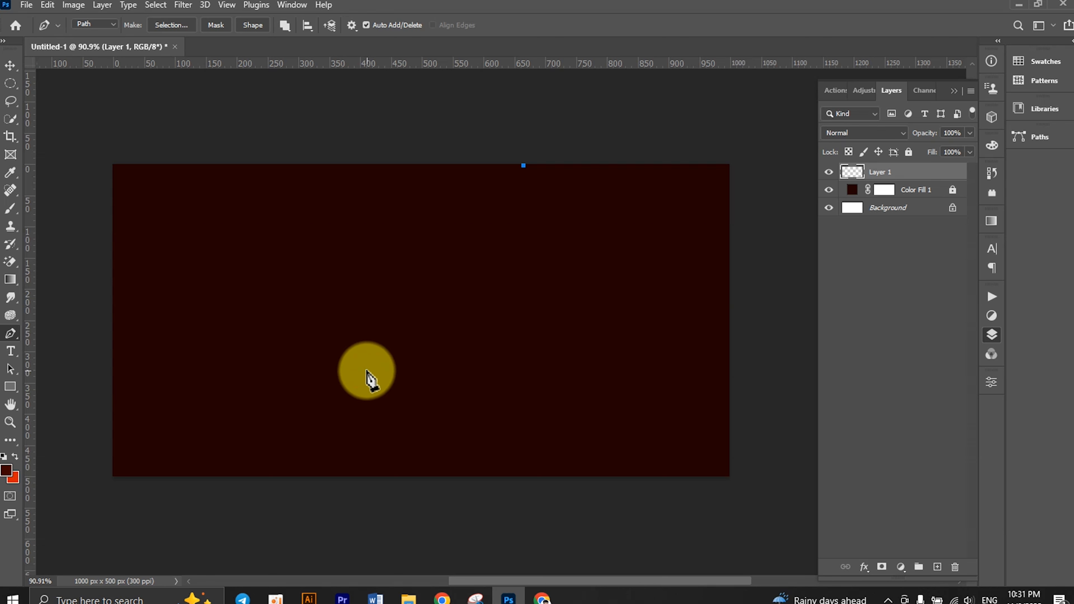
pyautogui.click(354, 363)
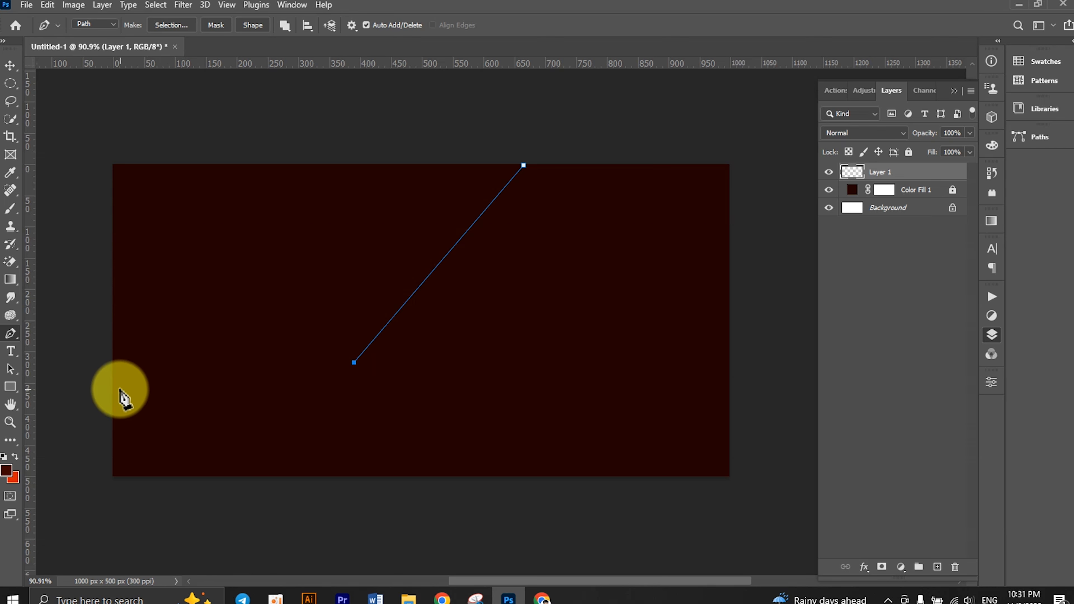
pyautogui.moveTo(112, 386); pyautogui.dragTo(70, 304)
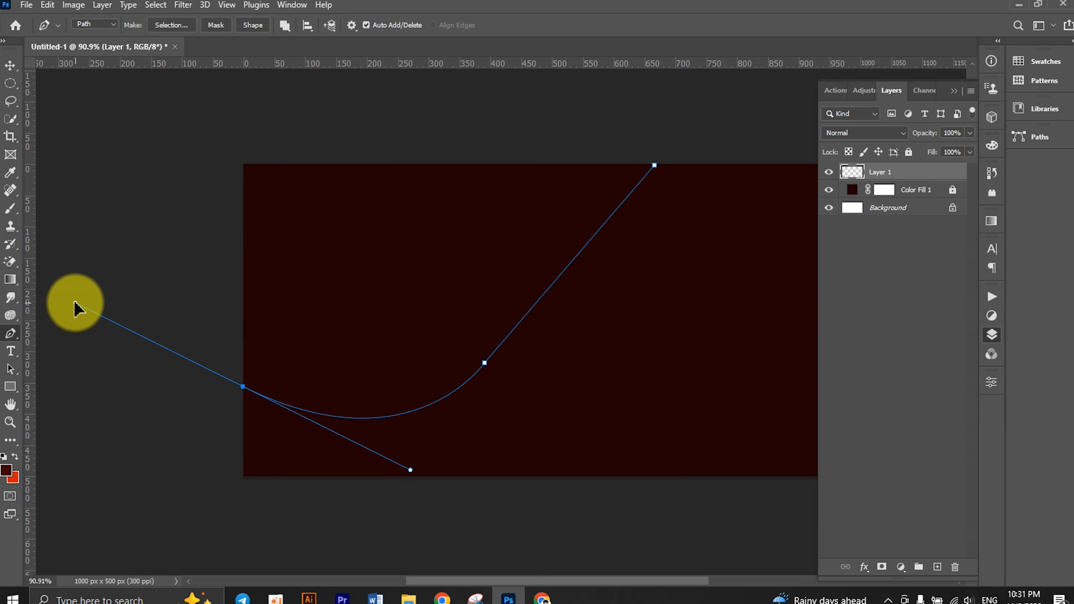
pyautogui.moveTo(74, 310); pyautogui.dragTo(73, 310)
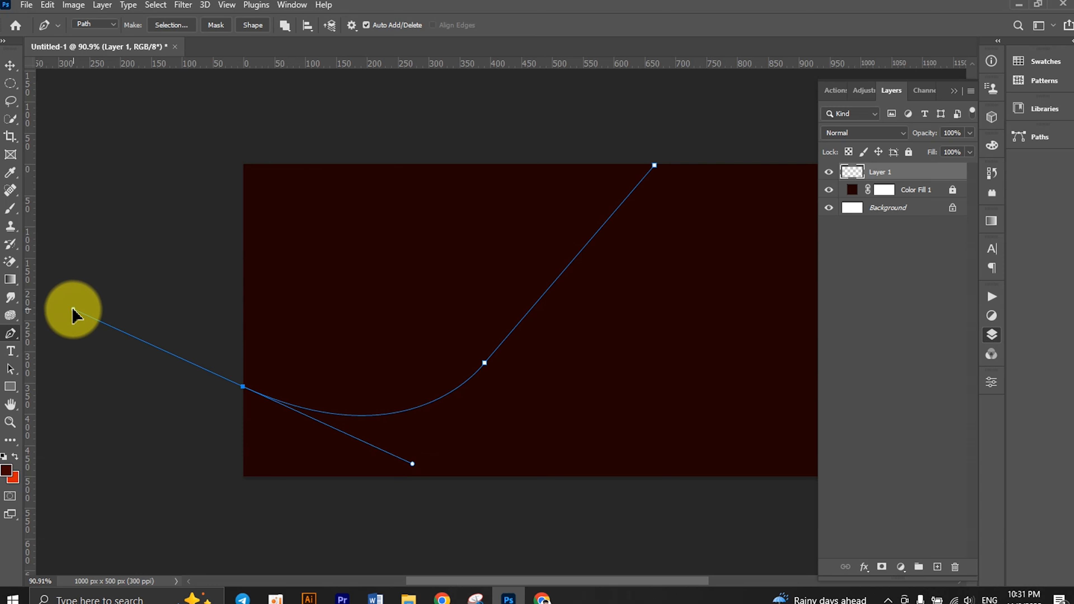
pyautogui.click(243, 386)
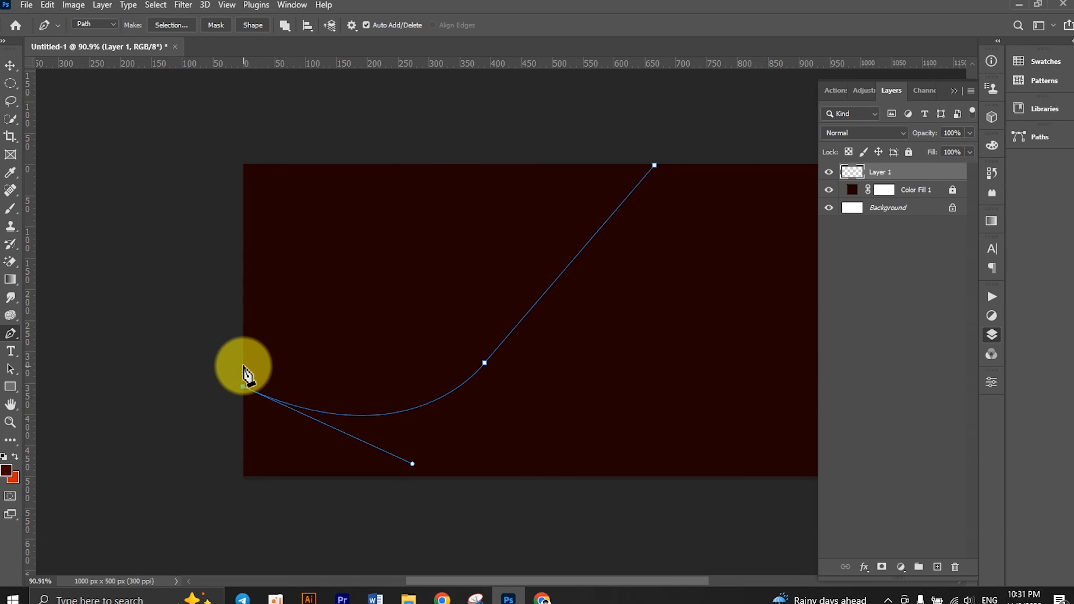
# - Draw the band's upper edge parallel to the lower one, from the canvas's left edge back up to its top edge
pyautogui.click(244, 364)
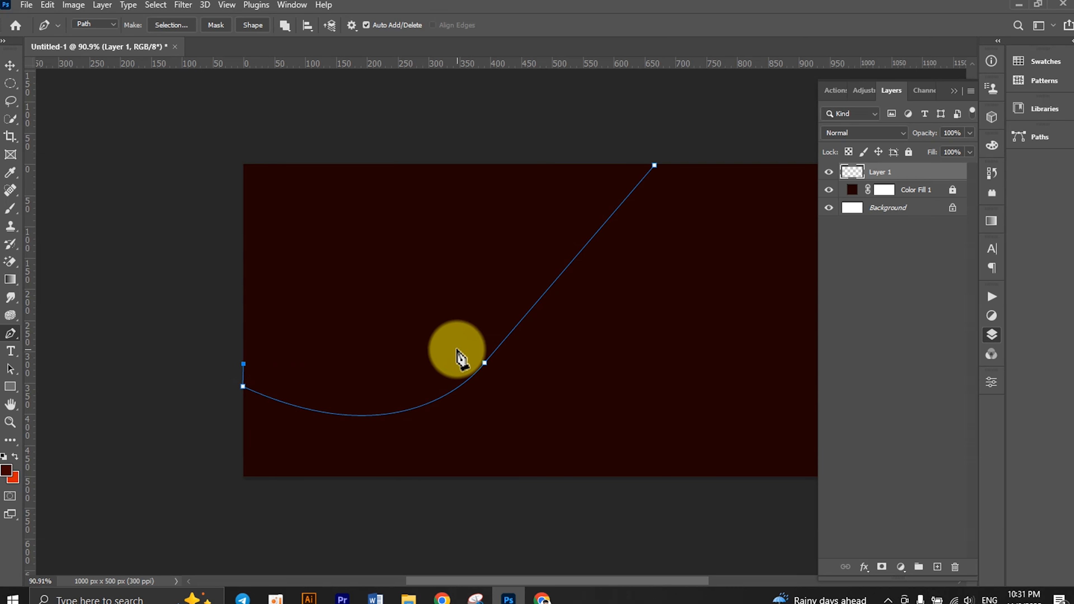
pyautogui.moveTo(466, 343); pyautogui.dragTo(550, 261)
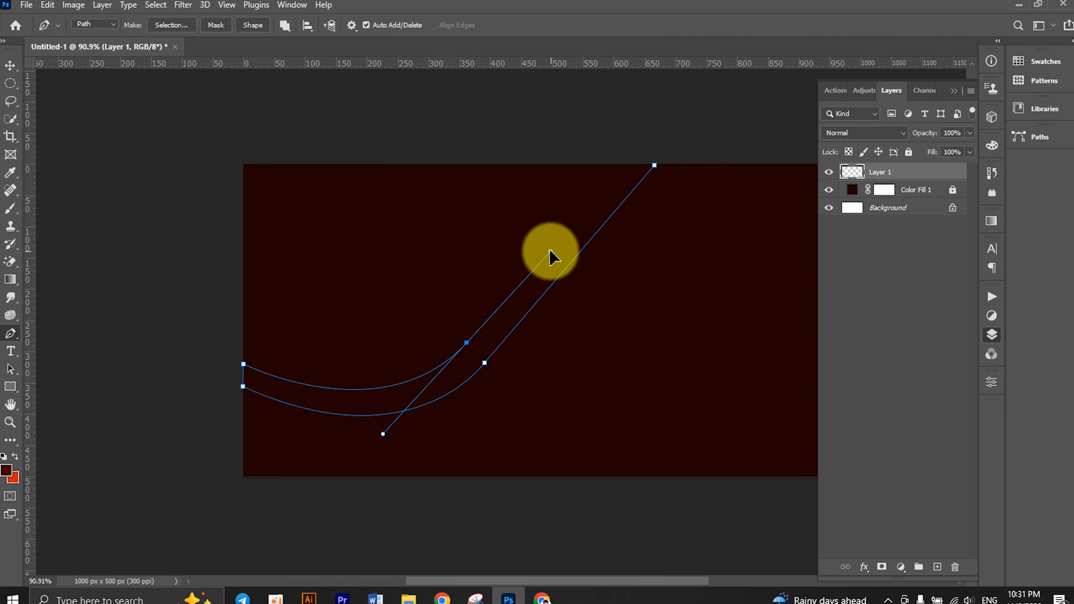
pyautogui.moveTo(550, 251); pyautogui.dragTo(550, 251)
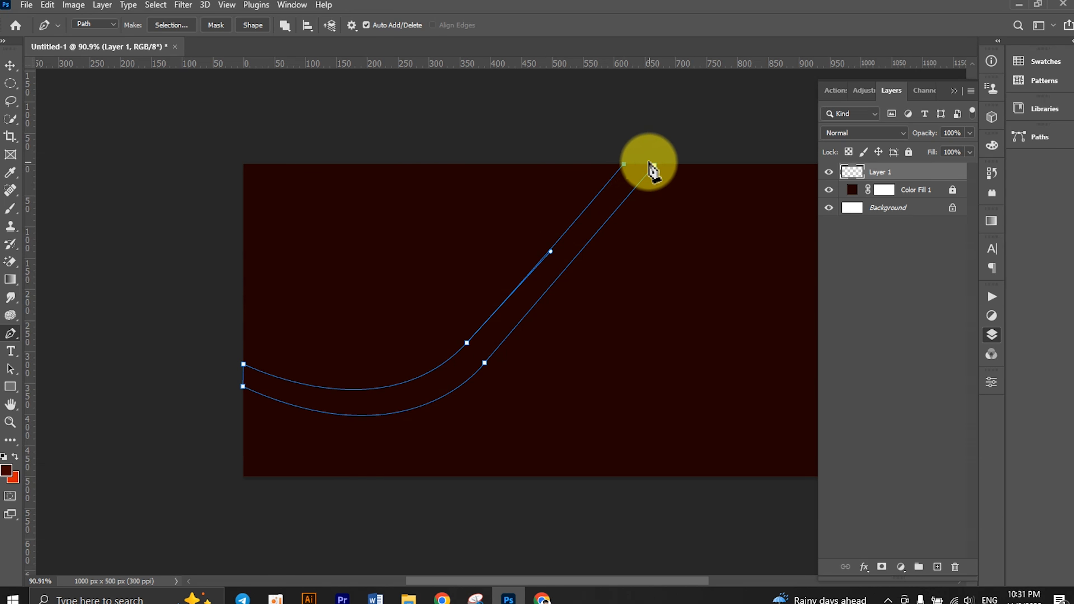
# - Close the band path and convert it into a new anti-aliased selection with a 0-pixel feather
pyautogui.rightClick(654, 168)
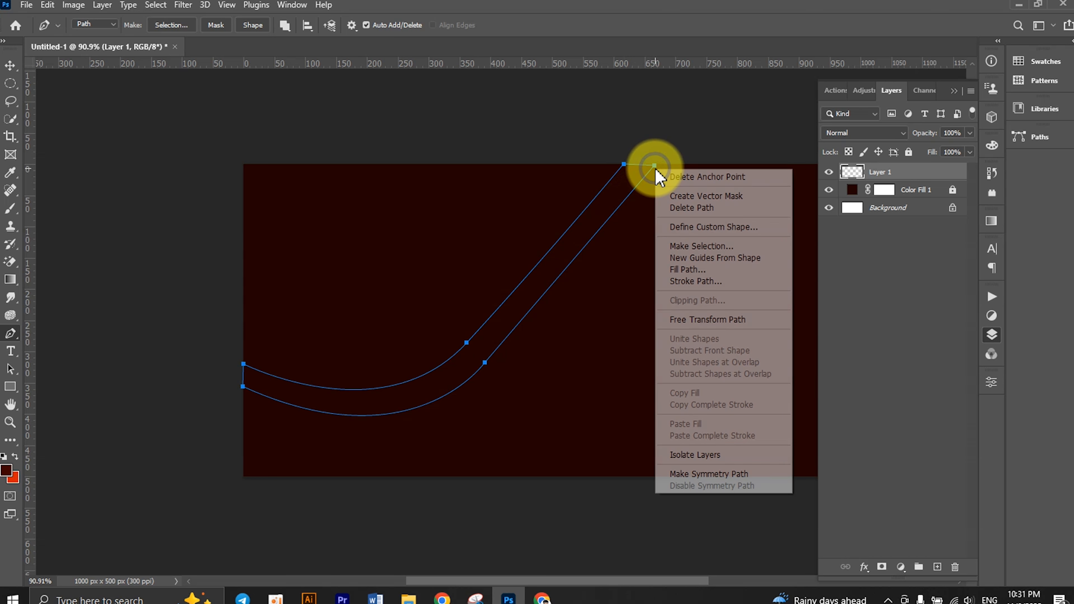
pyautogui.click(700, 246)
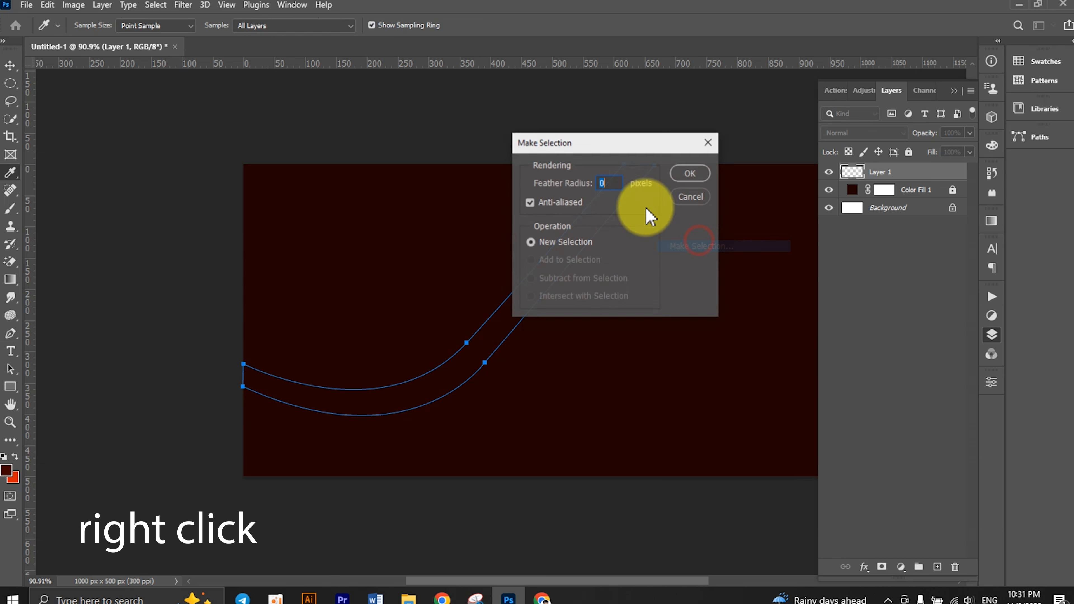
pyautogui.click(689, 173)
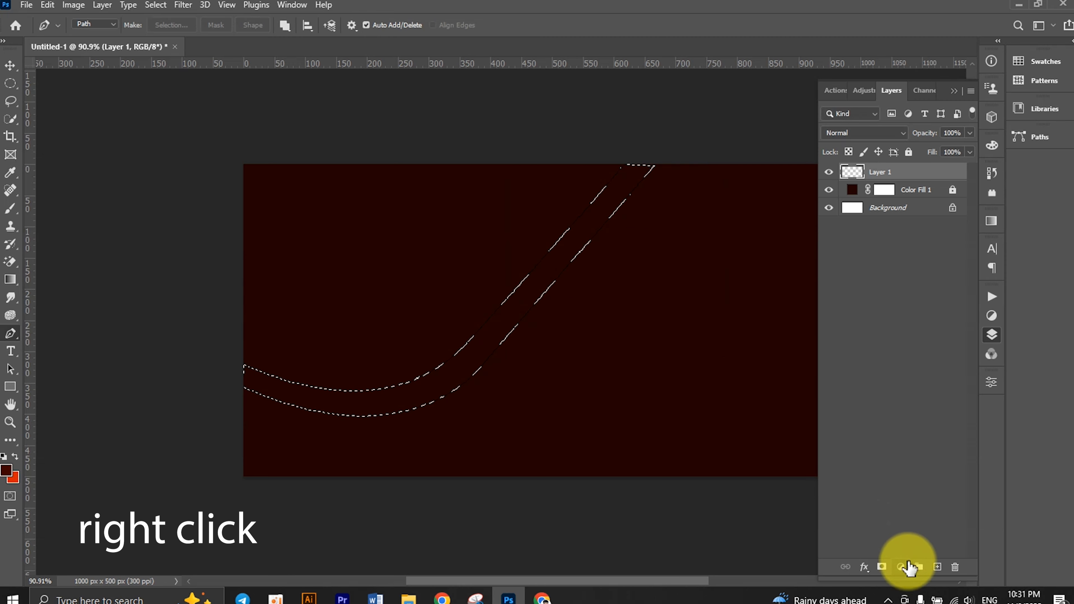
# - Add a Gradient fill layer to the selected band and raise the gradient's end opacity stop to 100%
pyautogui.click(901, 567)
pyautogui.click(899, 341)
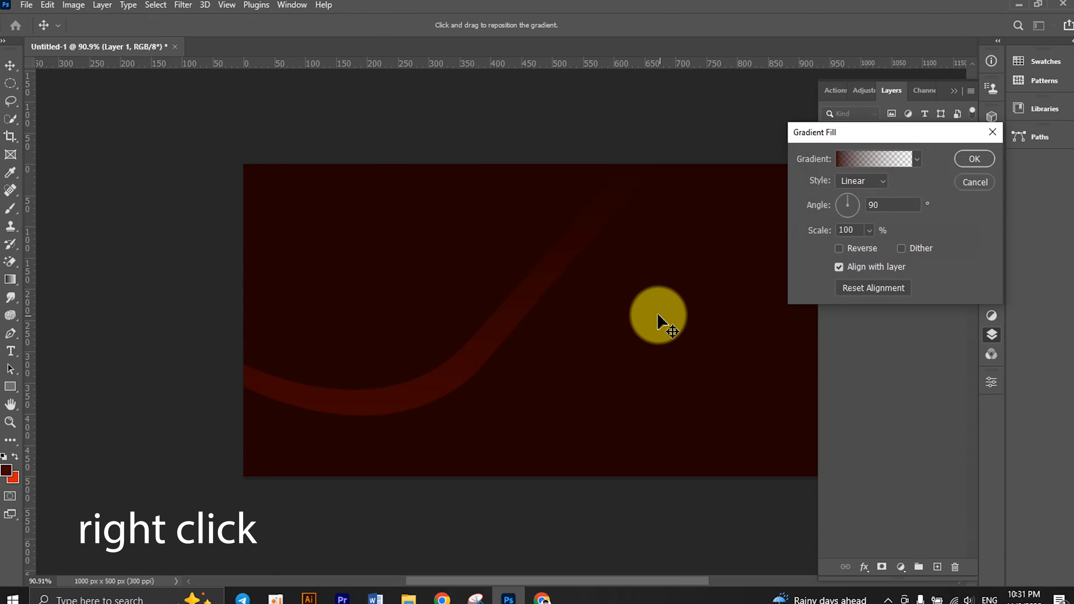
pyautogui.click(885, 163)
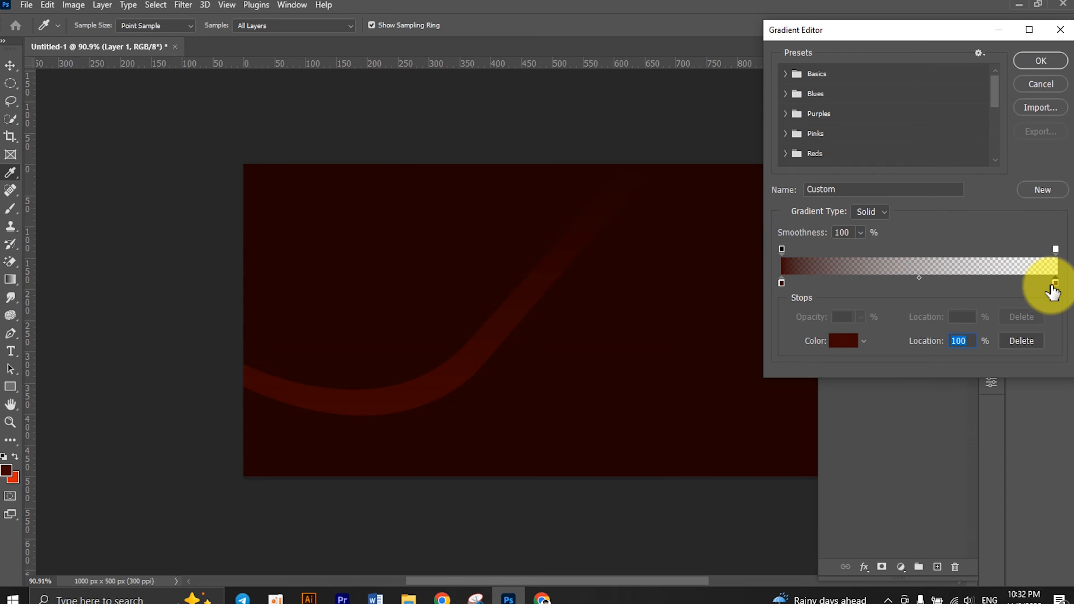
pyautogui.click(1055, 251)
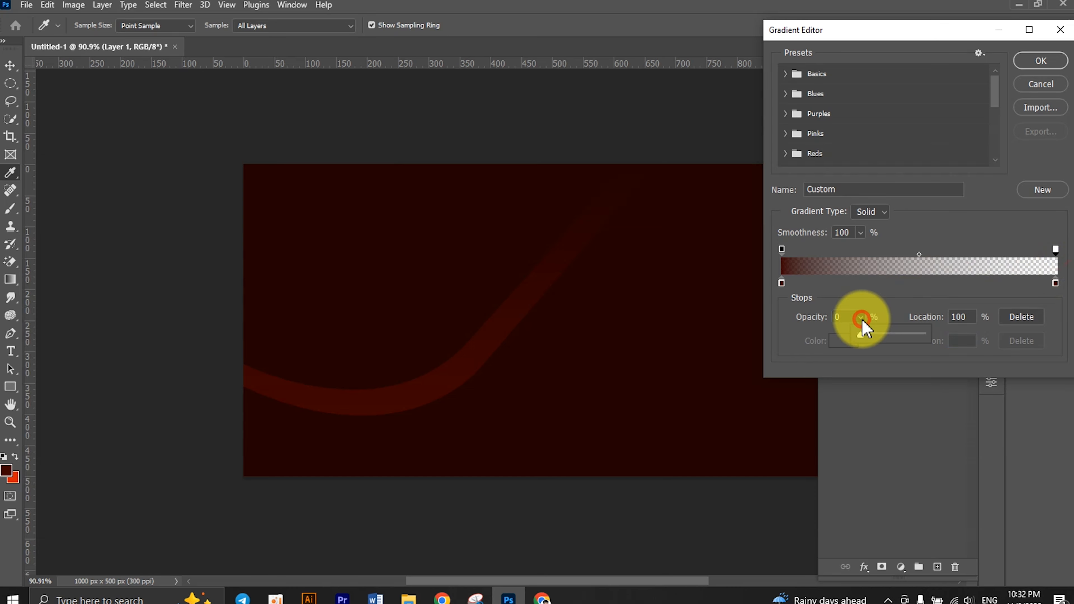
pyautogui.moveTo(861, 337); pyautogui.dragTo(967, 343)
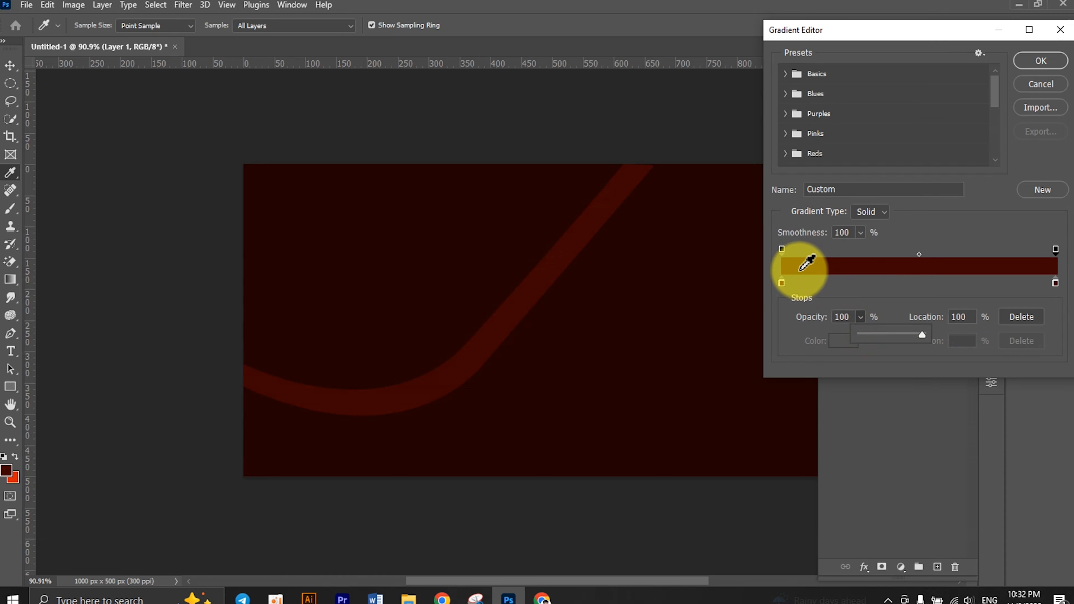
# - Set the gradient's starting color stop to #781010, move the color midpoint to 30%, and apply the fill
pyautogui.click(782, 283)
pyautogui.click(851, 341)
pyautogui.click(871, 338)
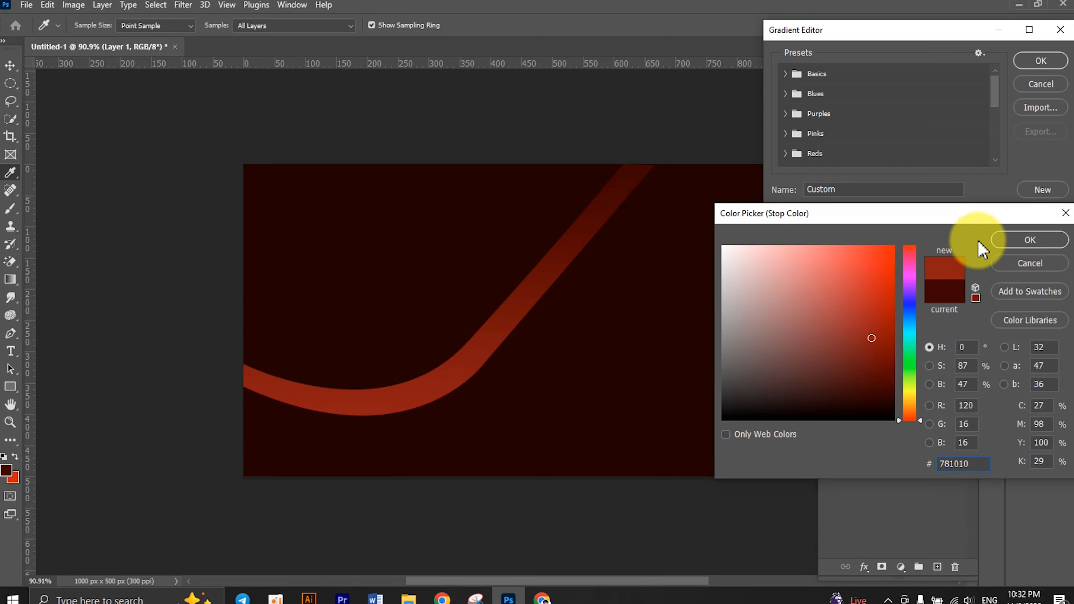
pyautogui.click(1013, 244)
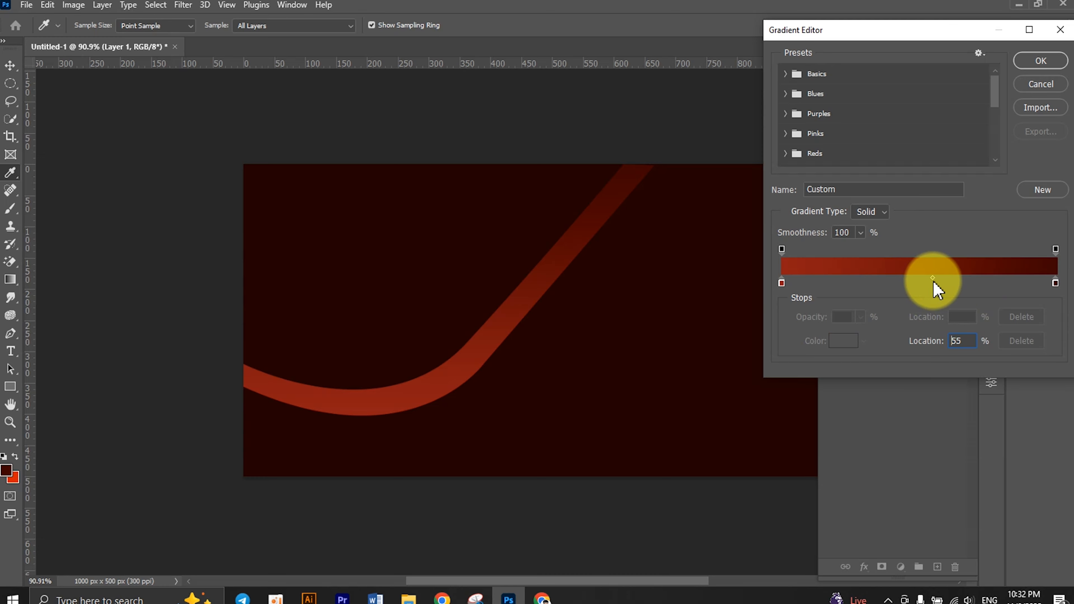
pyautogui.moveTo(905, 281); pyautogui.dragTo(859, 283)
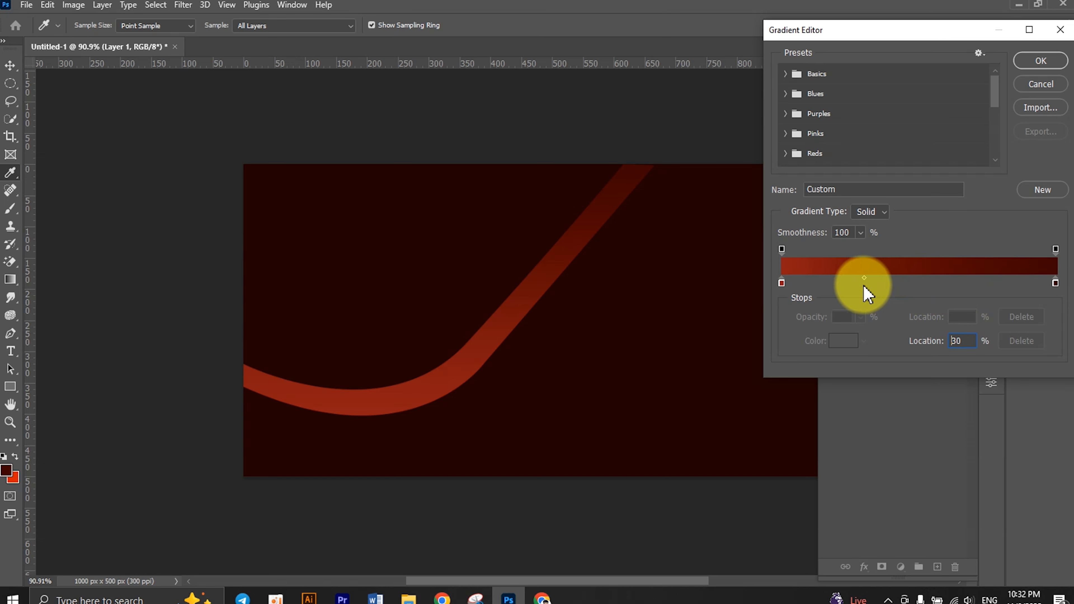
pyautogui.click(1039, 63)
pyautogui.click(974, 159)
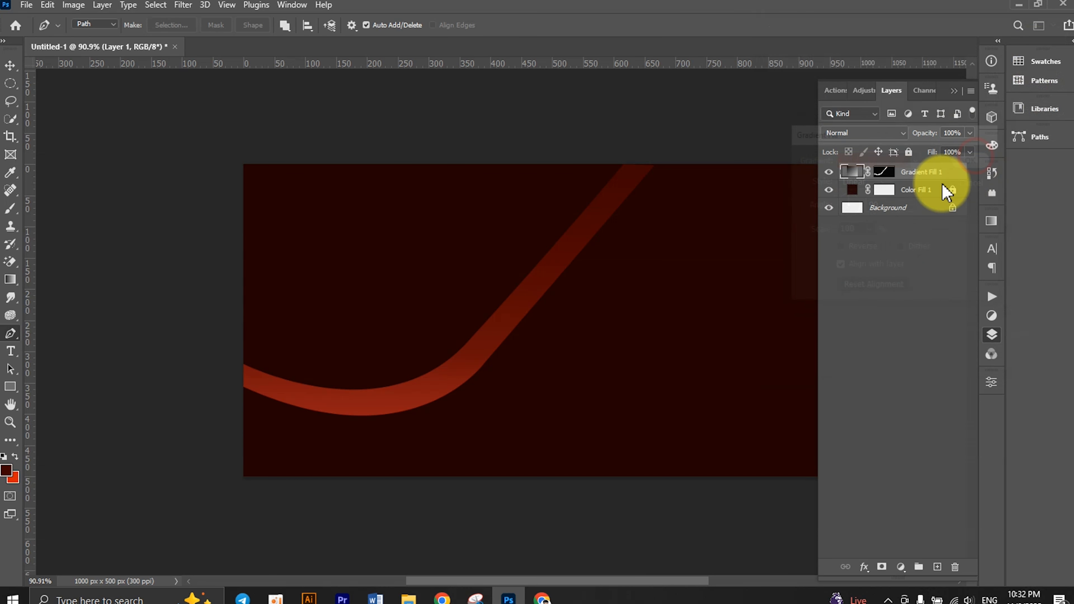
# - Stretch the red band past the canvas's left edge, scaling it to 107.35% width and 100.50% height
pyautogui.click(11, 64)
pyautogui.moveTo(238, 417); pyautogui.dragTo(212, 424)
pyautogui.moveTo(434, 427); pyautogui.dragTo(435, 420)
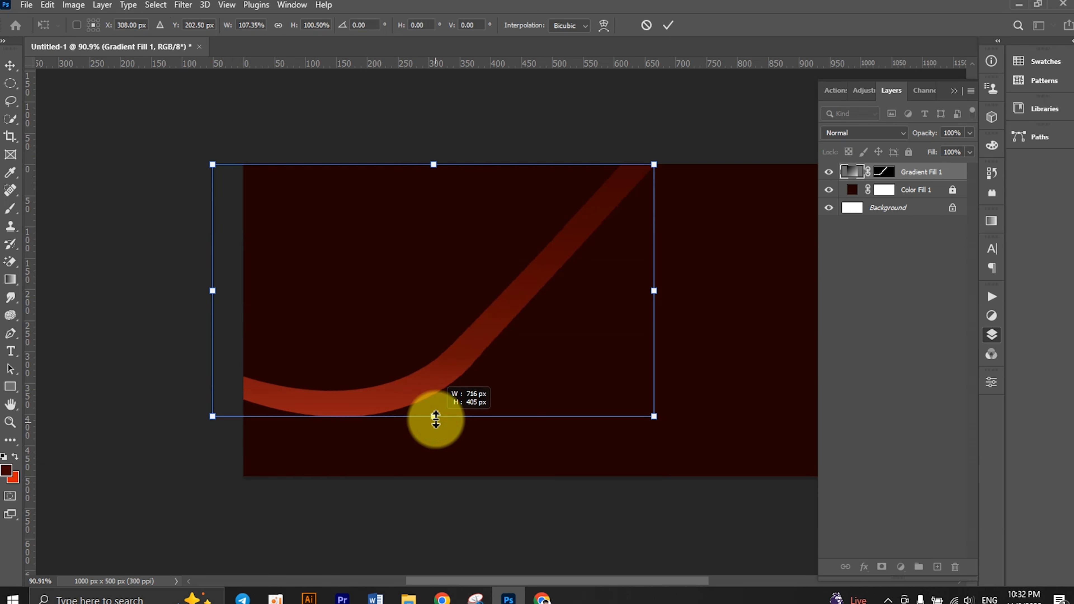
# - Warp the red band by pulling its lower curve upward for a smoother bend, and apply the transformation
pyautogui.rightClick(389, 398)
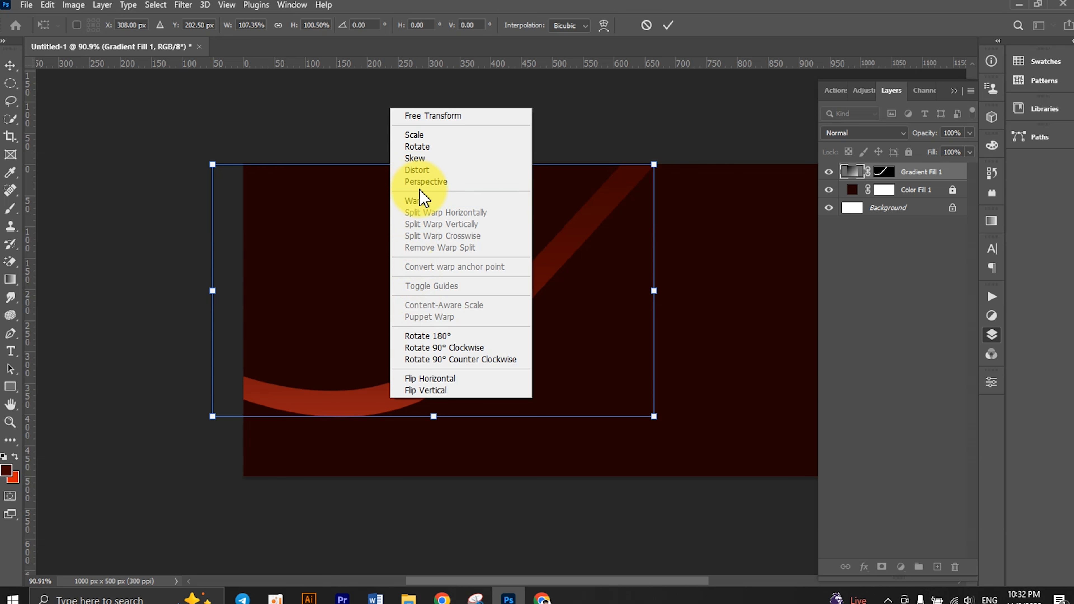
pyautogui.click(416, 201)
pyautogui.moveTo(359, 410)
pyautogui.mouseDown()
pyautogui.moveTo(398, 400)
pyautogui.moveTo(470, 342)
pyautogui.mouseUp()
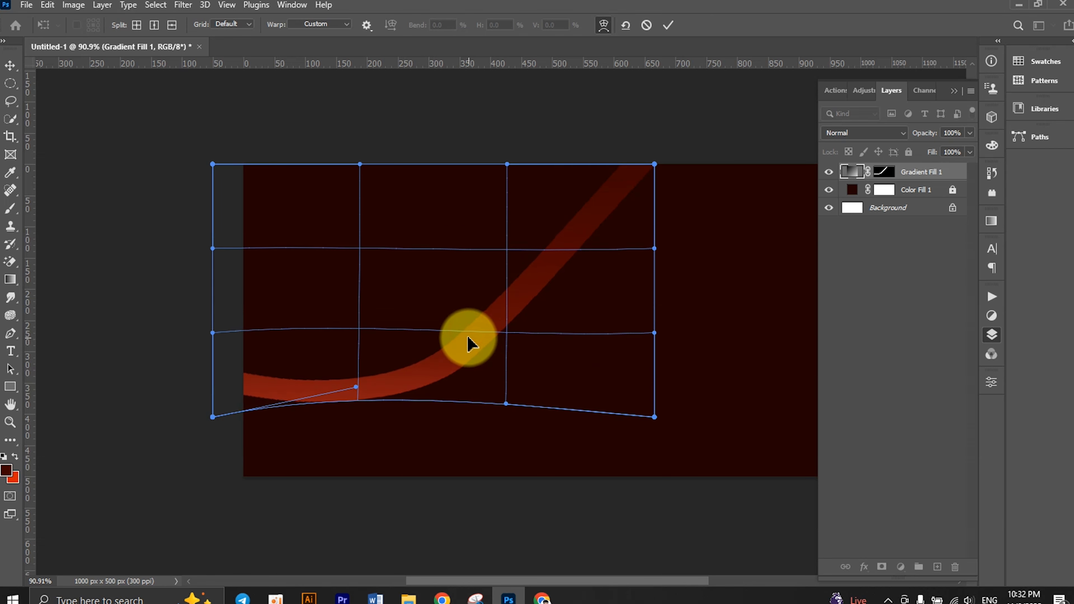
pyautogui.click(668, 25)
pyautogui.moveTo(461, 364); pyautogui.dragTo(458, 364)
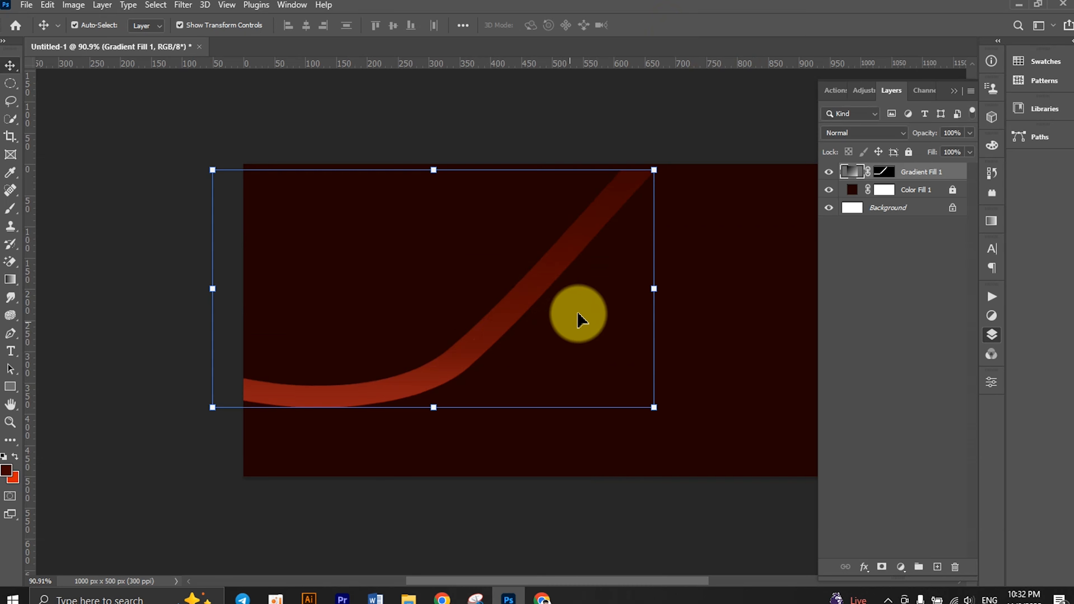
# - Try widening the red band to 112.29% and rotating it by -3.25°, and undo both changes
pyautogui.moveTo(654, 288)
pyautogui.mouseDown()
pyautogui.moveTo(718, 274)
pyautogui.moveTo(709, 273)
pyautogui.mouseUp()
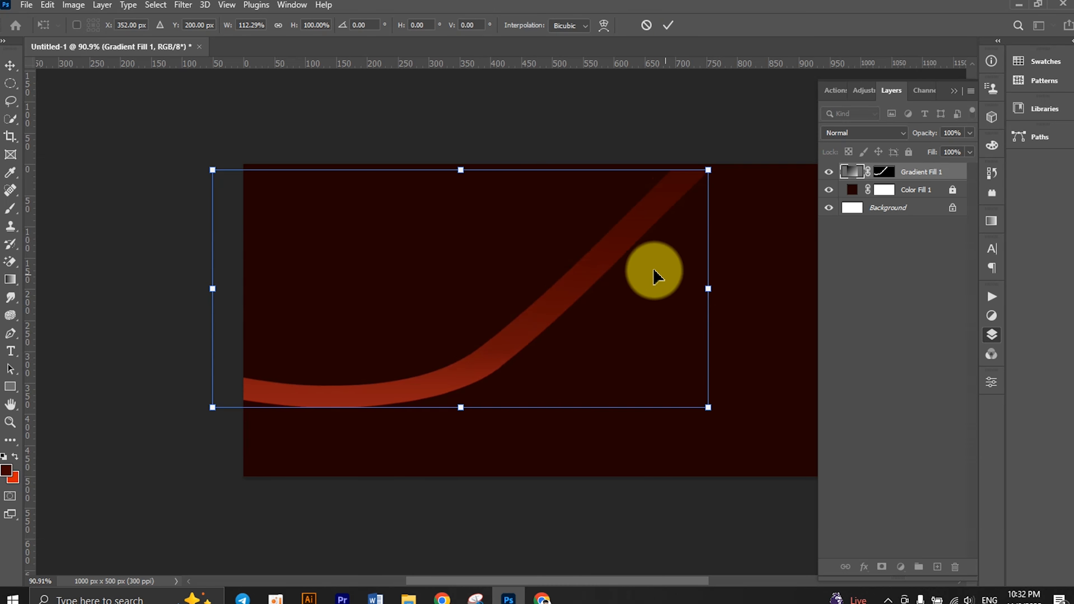
pyautogui.moveTo(744, 451); pyautogui.dragTo(748, 424)
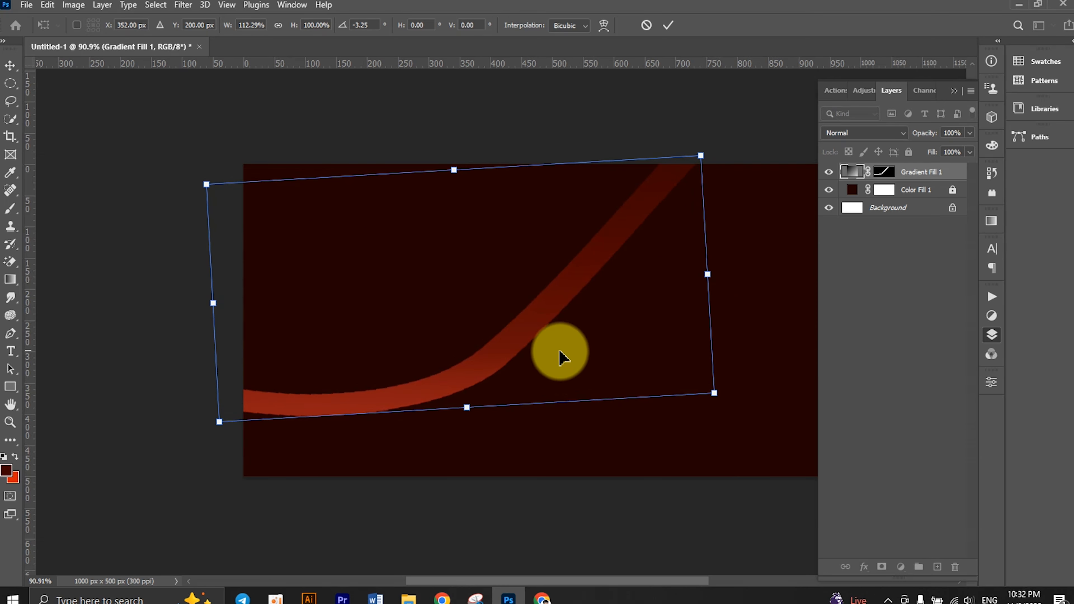
pyautogui.hotkey('ctrl', 'z')
pyautogui.hotkey('ctrl', 'z')
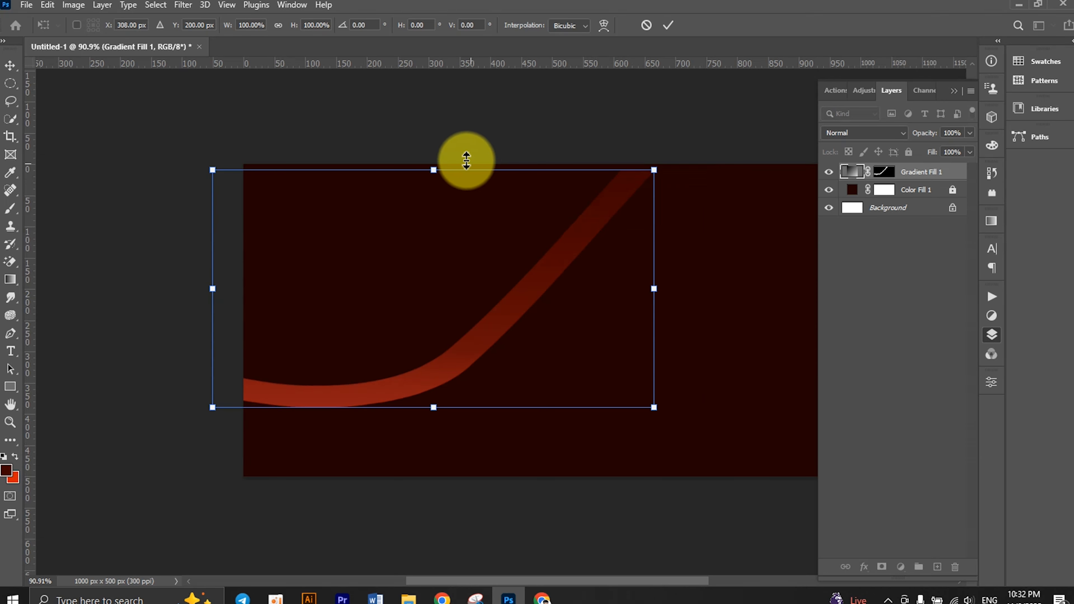
# - Stretch the red band upward to meet the canvas's top edge, apply the transformation, and deselect the band
pyautogui.moveTo(429, 162); pyautogui.dragTo(429, 157)
pyautogui.click(668, 24)
pyautogui.scroll(-3, 625, 343)
pyautogui.scroll(2, 630, 350)
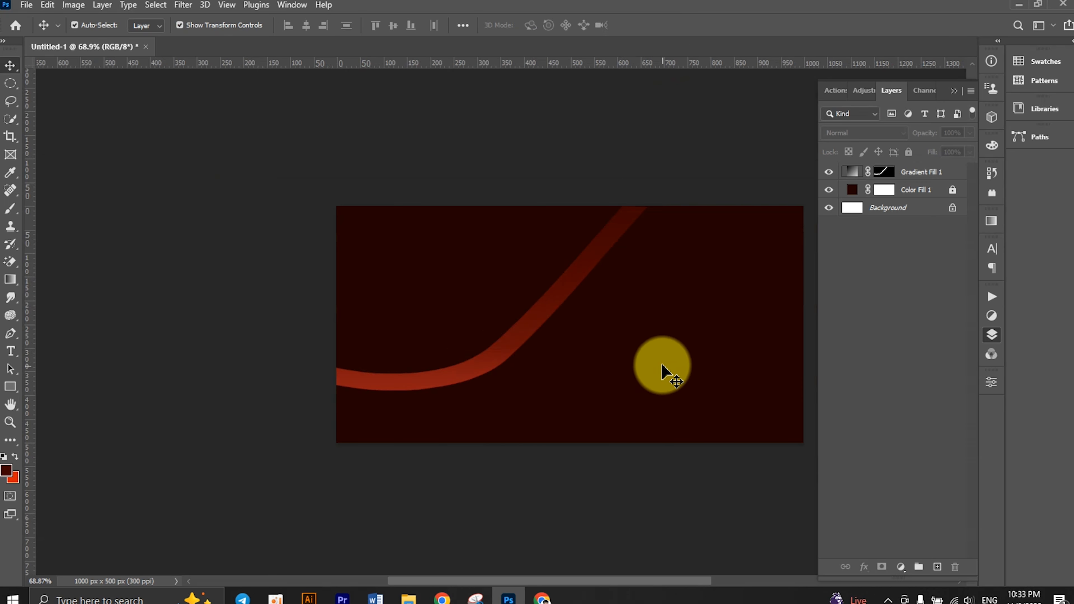
pyautogui.click(558, 365)
pyautogui.click(647, 474)
pyautogui.scroll(1, 647, 476)
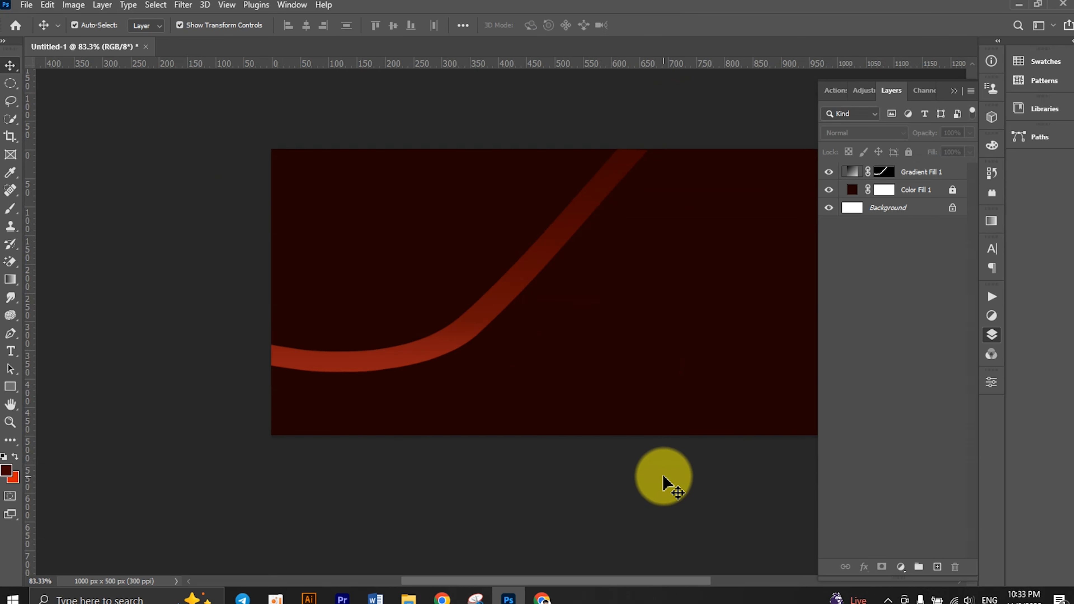
pyautogui.hscroll(3, 575, 483)
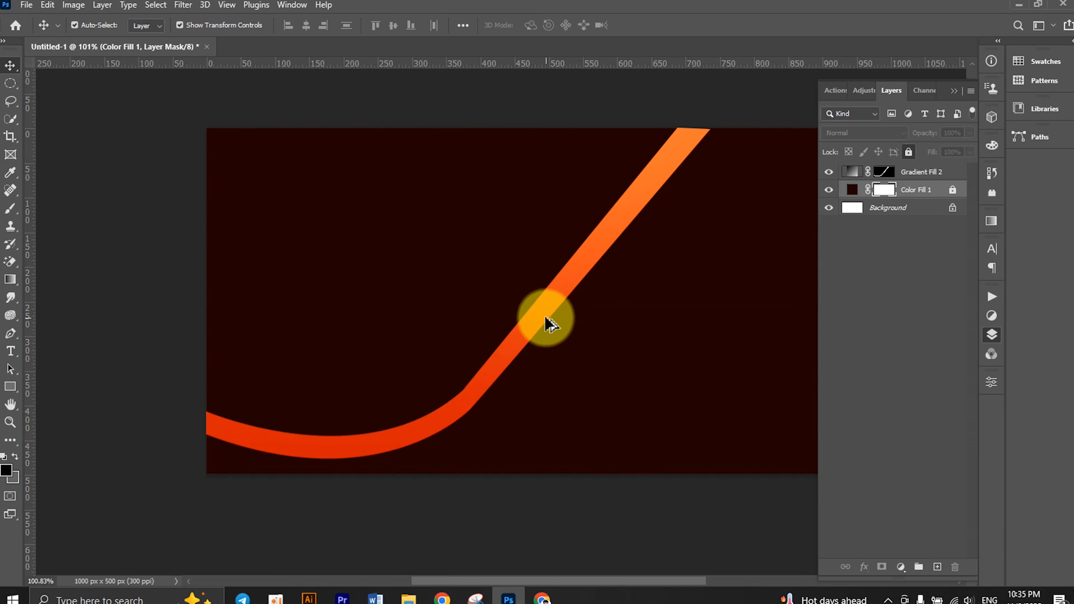
# - Scale the orange band from its upper-right corner to 101.49% width and 103.35% height, and apply the transformation
pyautogui.moveTo(547, 319); pyautogui.dragTo(621, 345)
pyautogui.scroll(1, 719, 283)
pyautogui.hscroll(2, 720, 284)
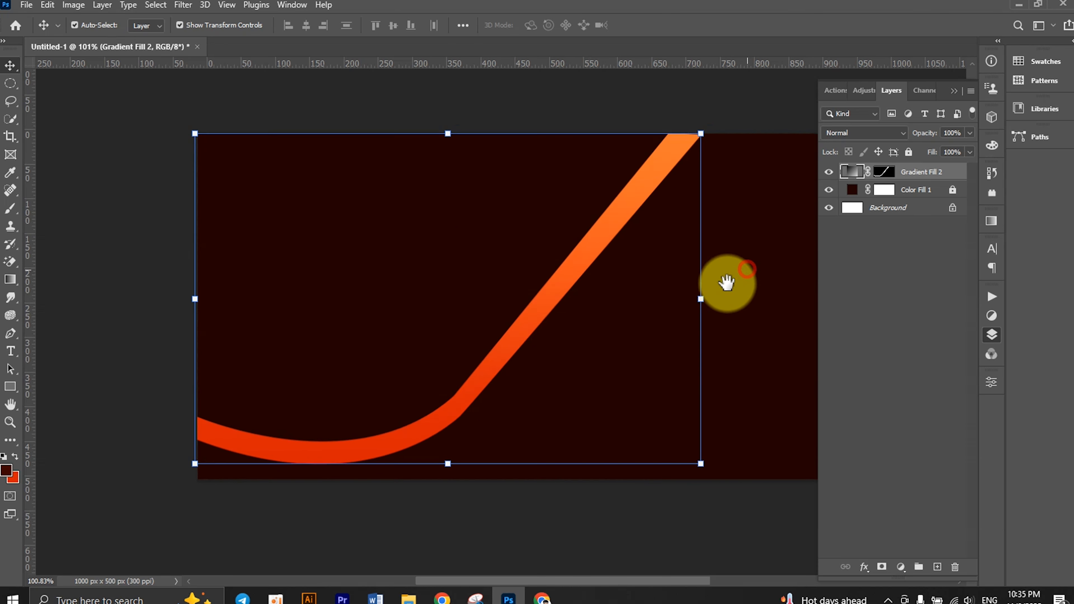
pyautogui.rightClick(562, 270)
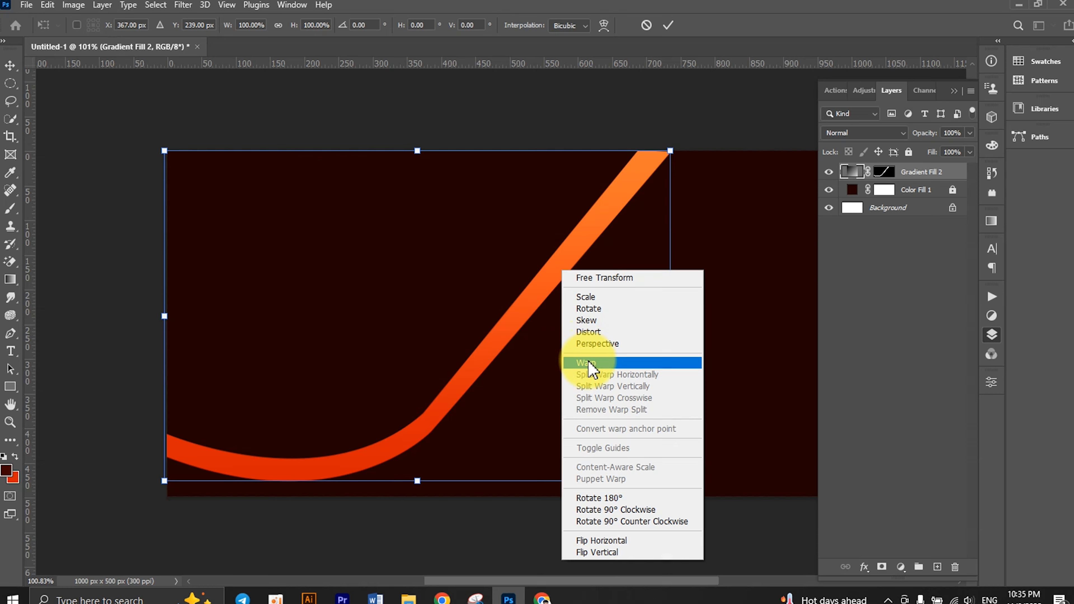
pyautogui.click(669, 150)
pyautogui.moveTo(669, 150); pyautogui.dragTo(675, 138)
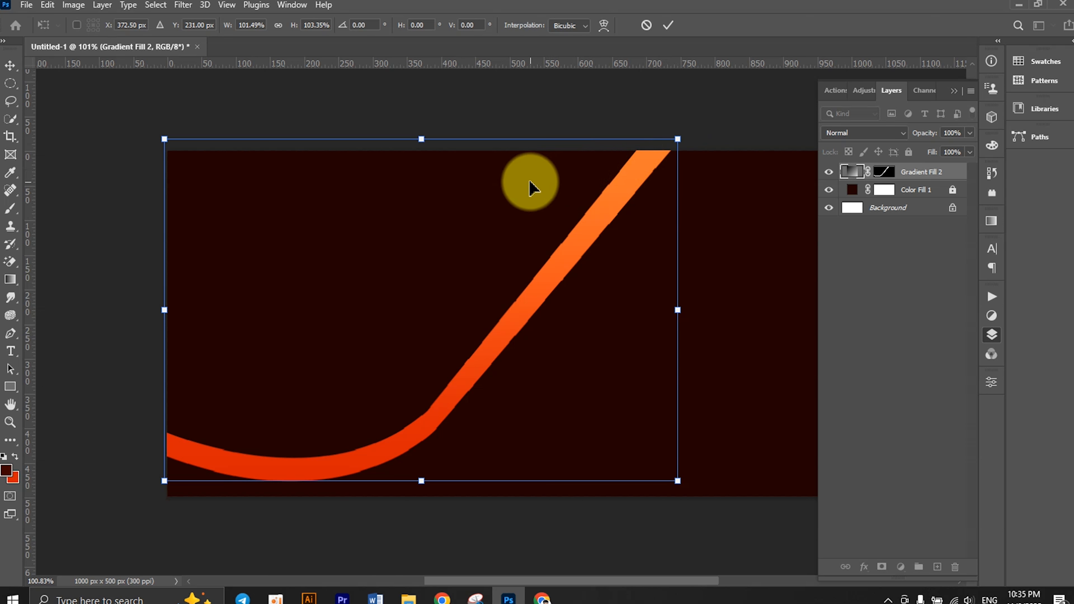
pyautogui.click(669, 25)
# - Add an outside stroke of 2 px at 100% opacity in off-white f8f5f5 to the orange band
pyautogui.click(901, 568)
pyautogui.click(863, 569)
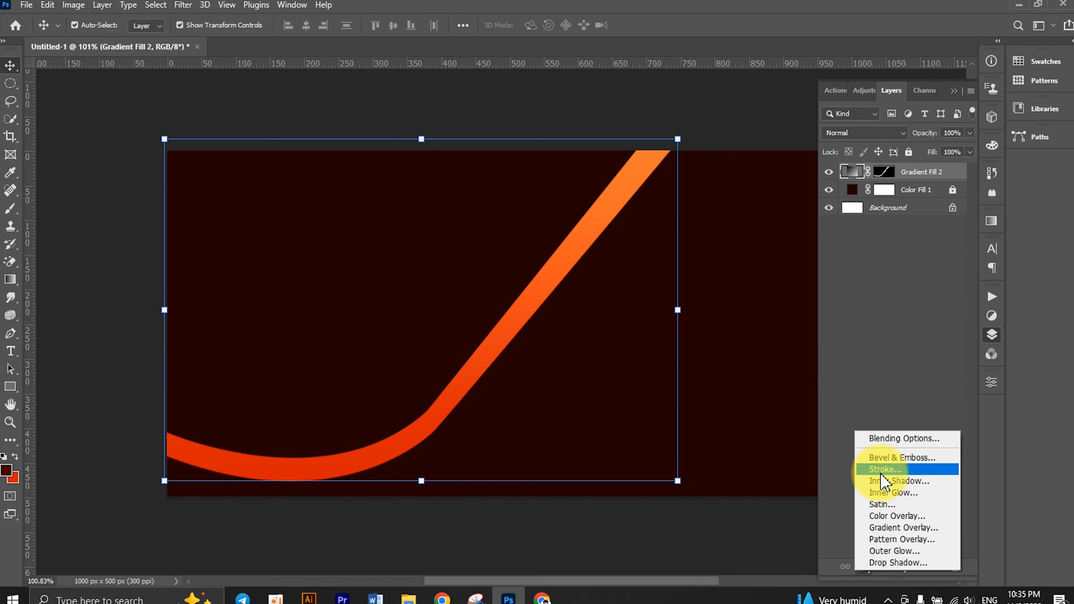
pyautogui.press('Escape')
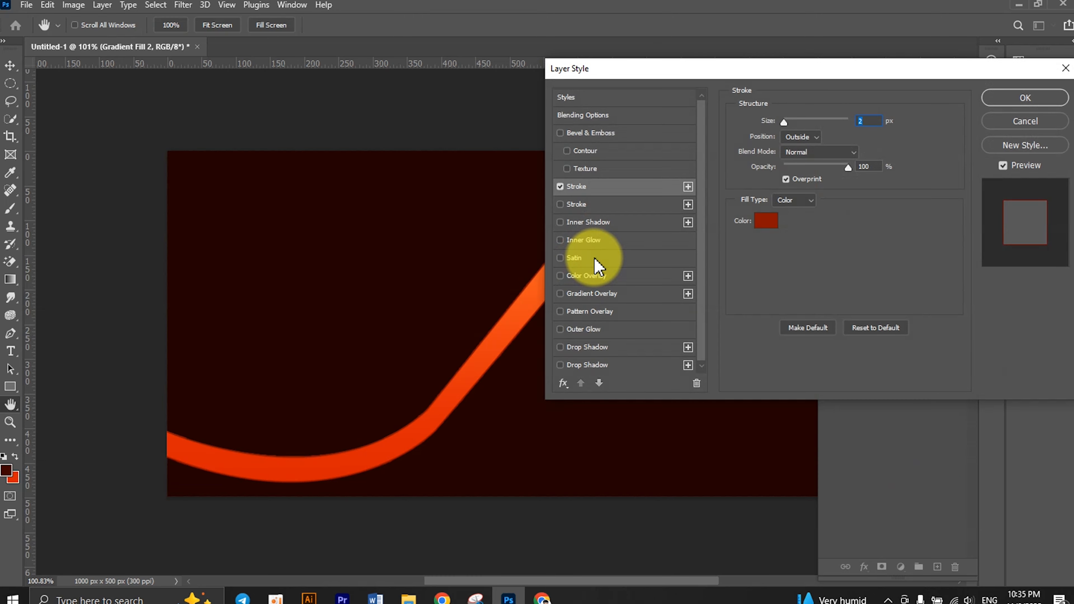
pyautogui.click(765, 221)
pyautogui.click(725, 250)
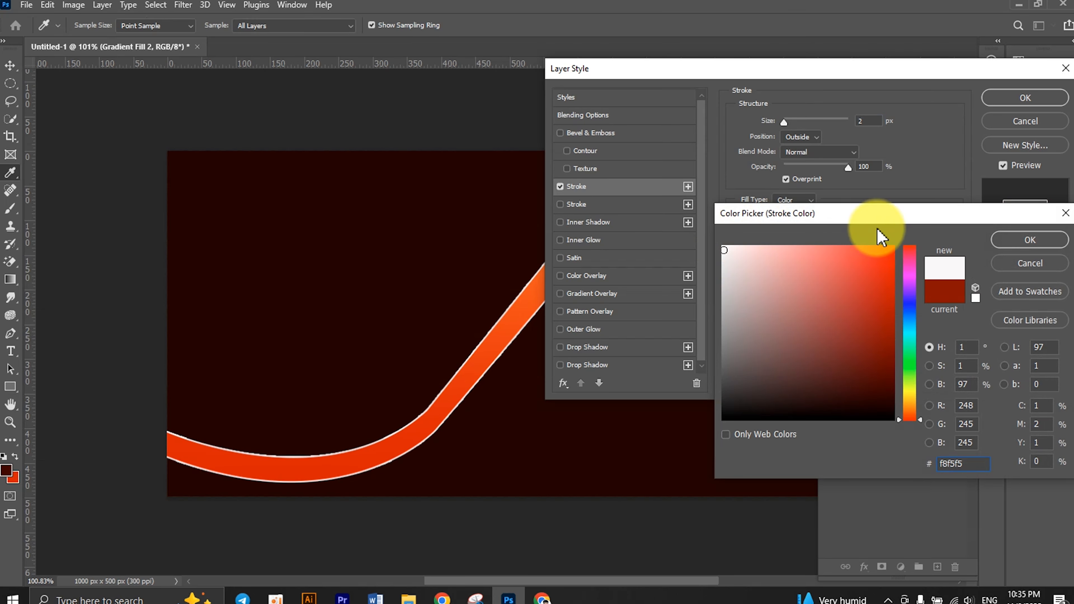
pyautogui.click(1028, 241)
pyautogui.moveTo(559, 78); pyautogui.dragTo(471, 326)
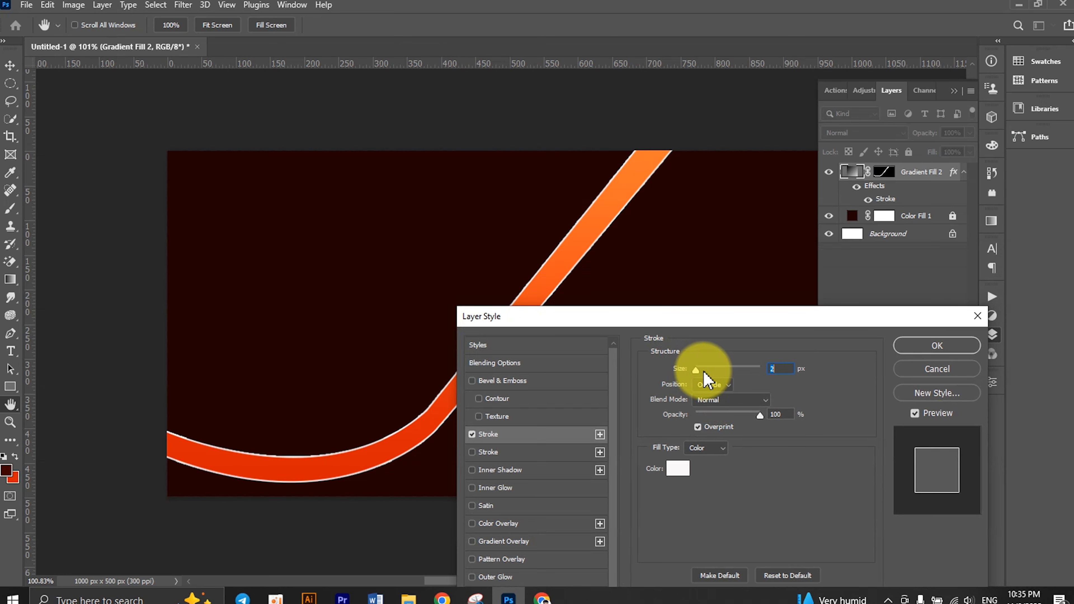
pyautogui.moveTo(697, 371); pyautogui.dragTo(698, 372)
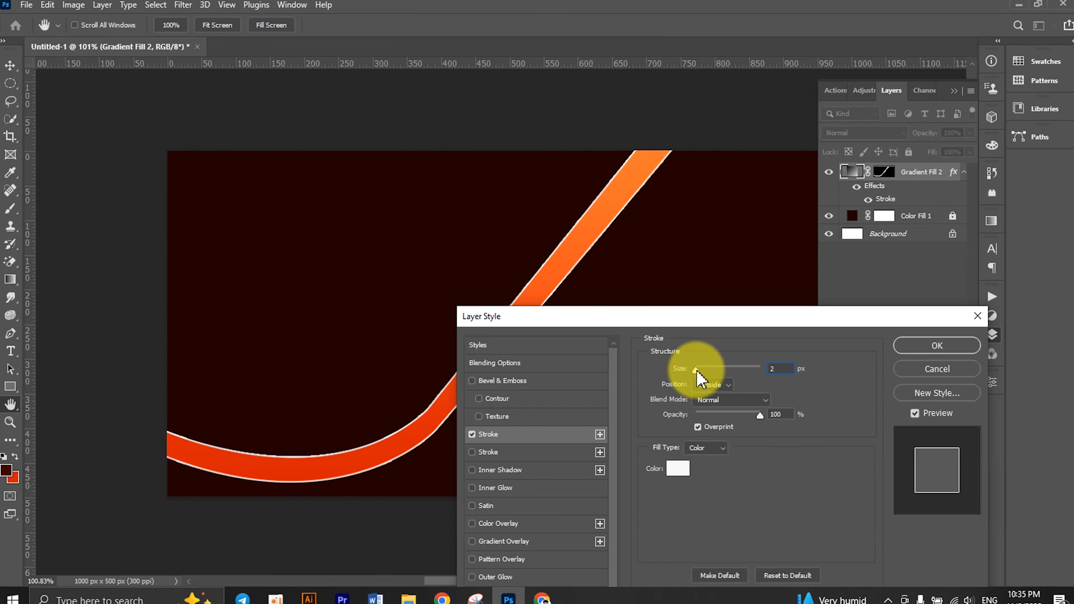
# - Try an inner glow and a drop shadow on the orange band, and switch both effects off
pyautogui.click(535, 489)
pyautogui.click(472, 487)
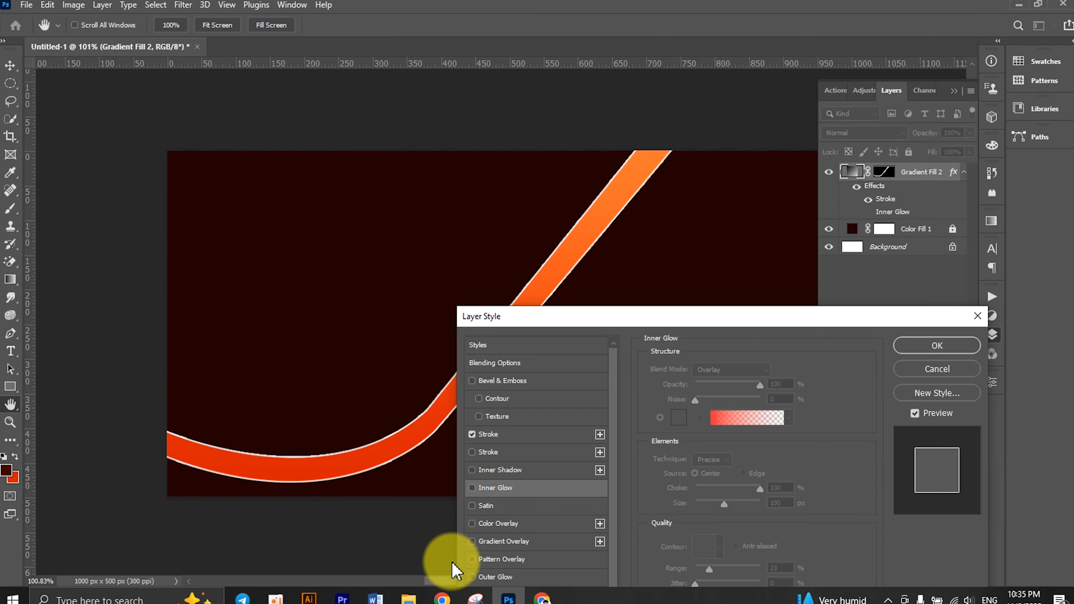
pyautogui.moveTo(571, 317); pyautogui.dragTo(680, 180)
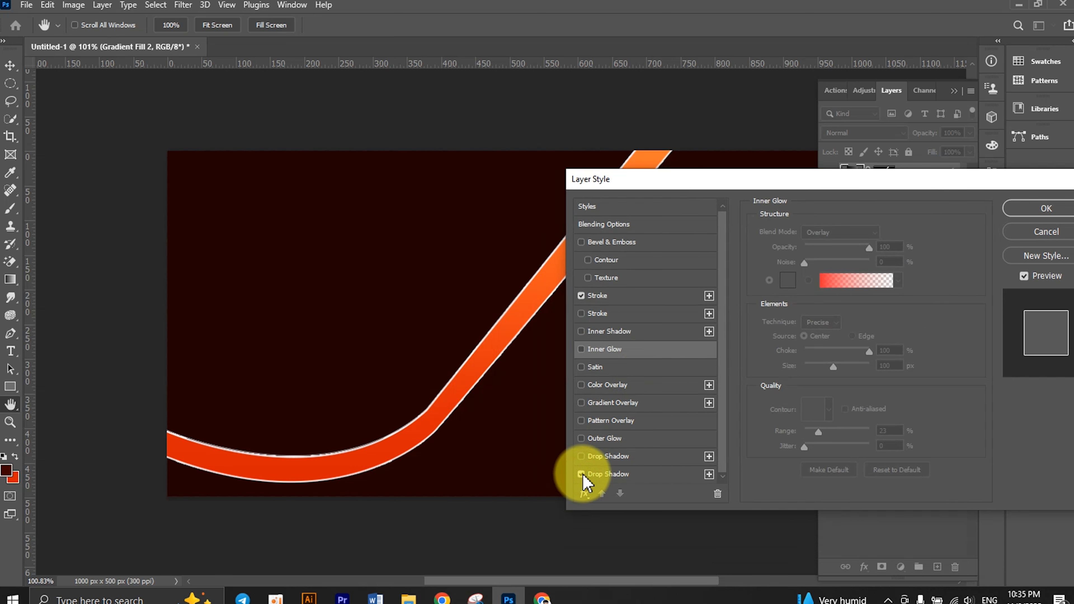
pyautogui.click(601, 457)
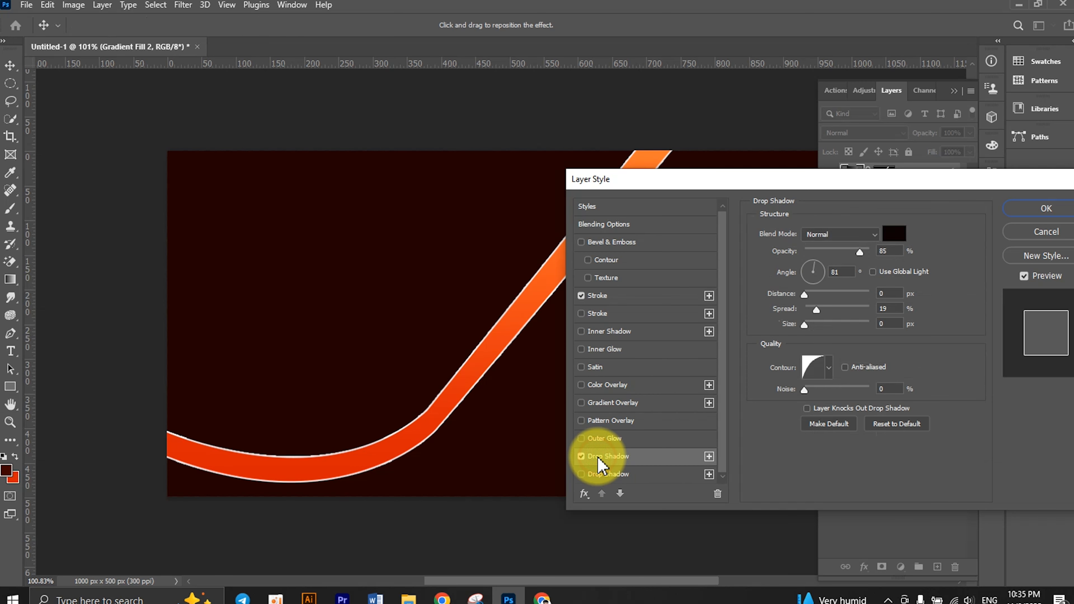
pyautogui.moveTo(859, 177); pyautogui.dragTo(769, 192)
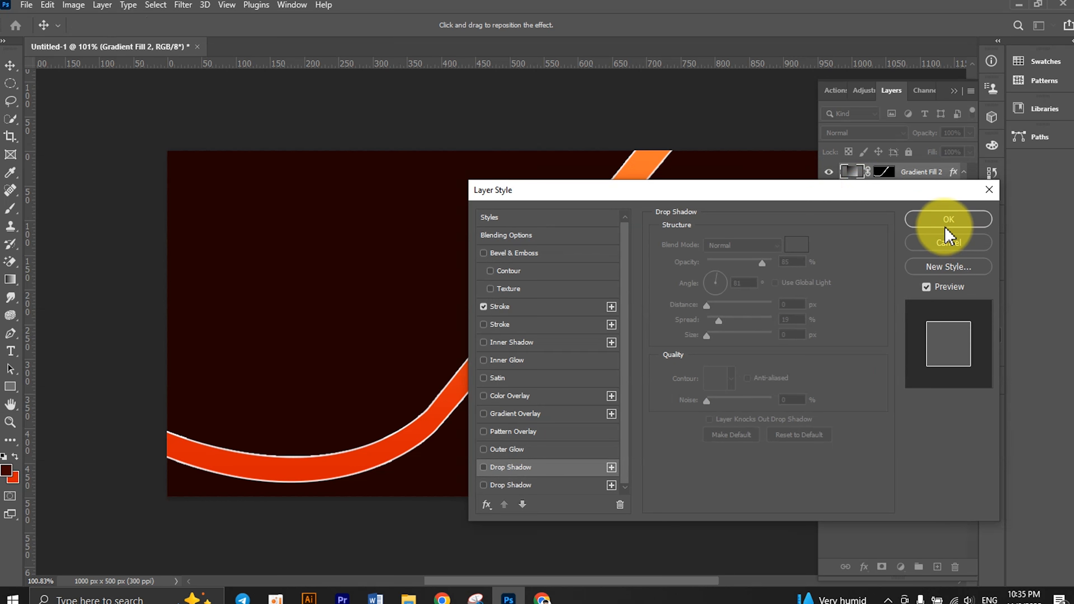
# - Apply the band's layer style and add a new empty layer above the band
pyautogui.click(941, 223)
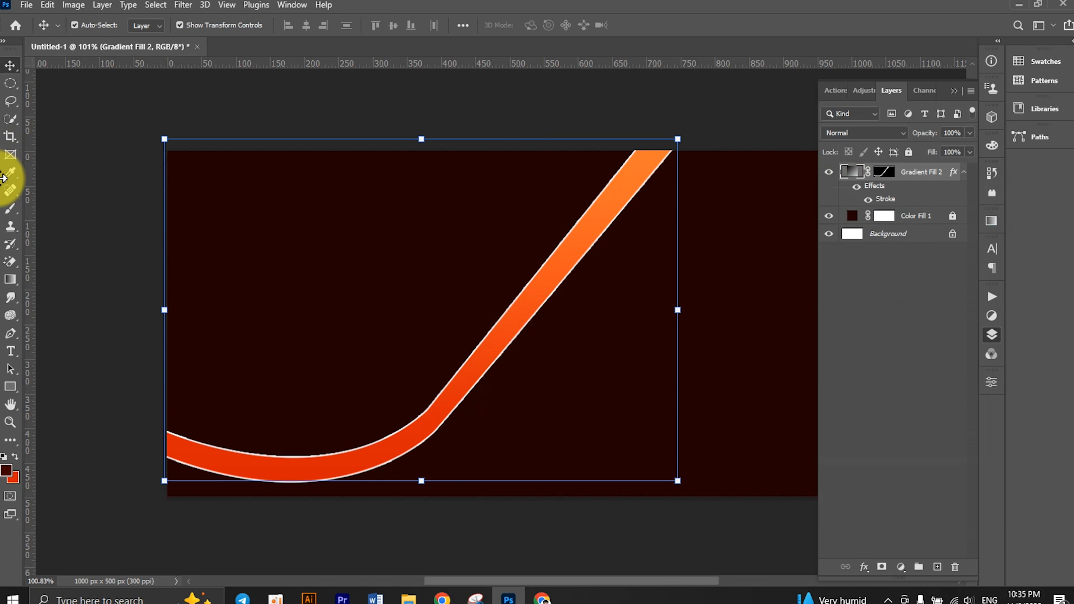
pyautogui.click(82, 171)
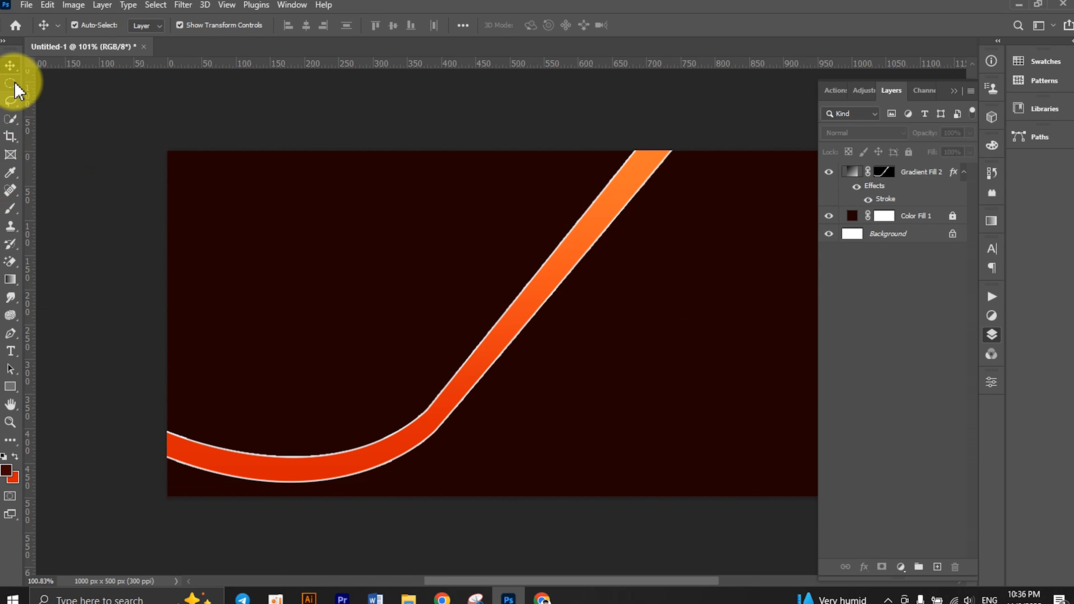
pyautogui.click(9, 333)
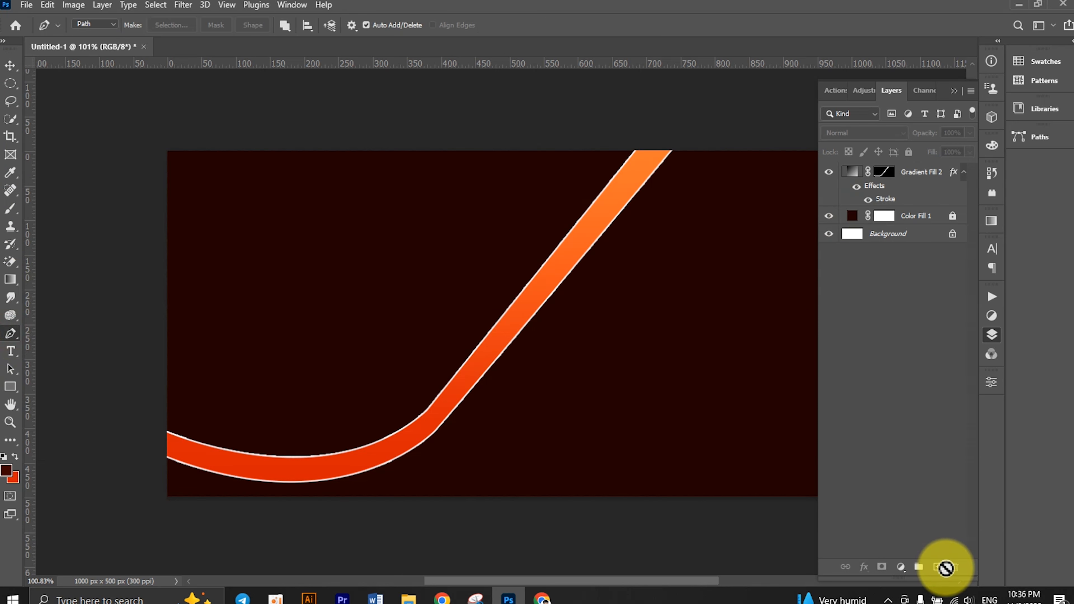
pyautogui.click(938, 567)
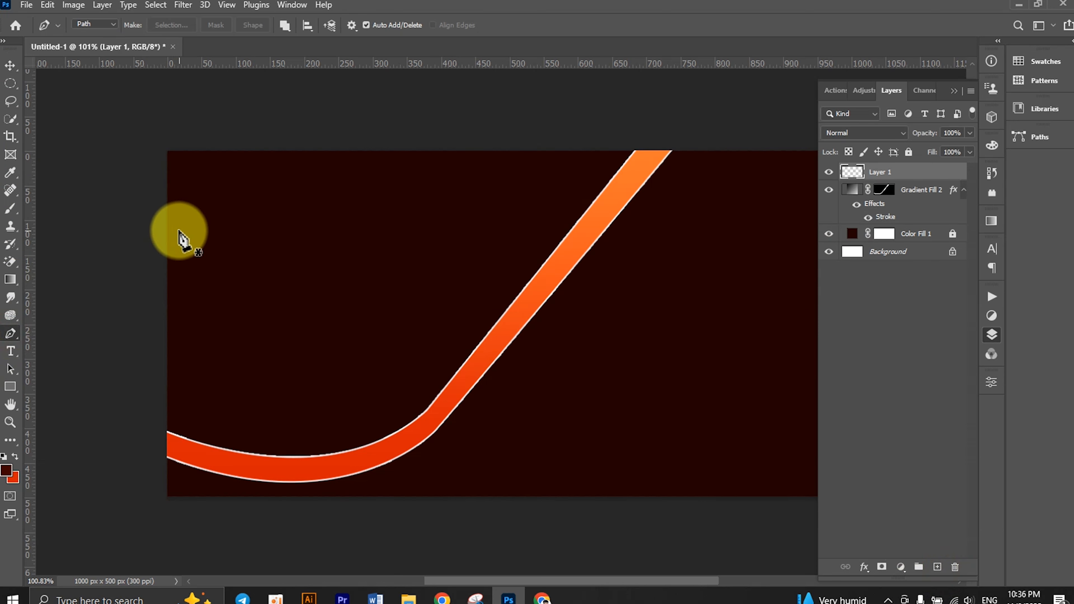
# - Draw a closed pen path with a curved lower edge across the canvas's upper-left corner, and turn it into a new selection with 0 px feather
pyautogui.click(169, 281)
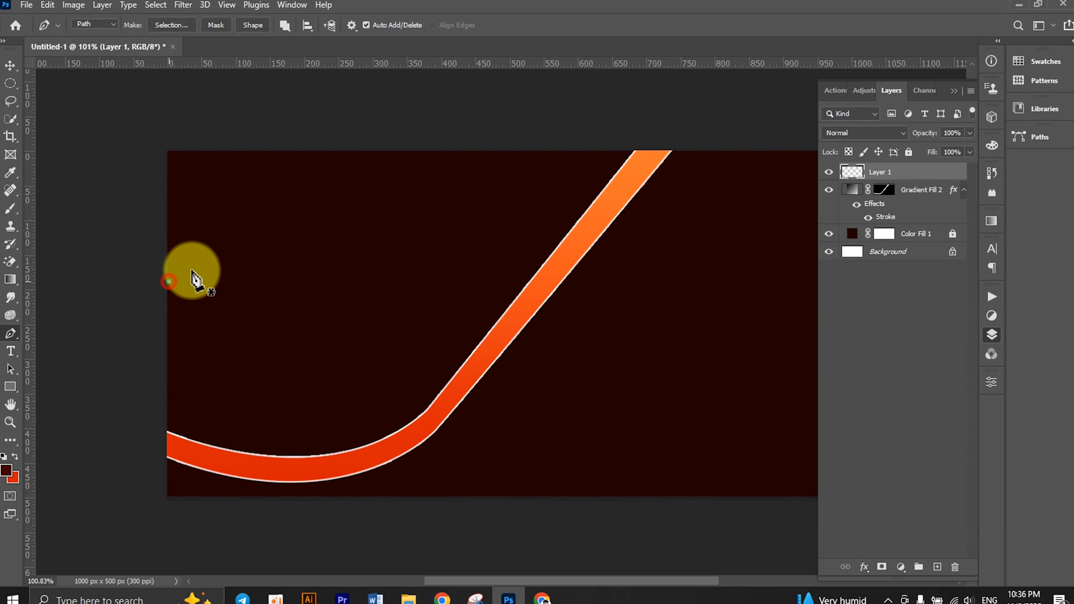
pyautogui.moveTo(420, 153); pyautogui.dragTo(613, 109)
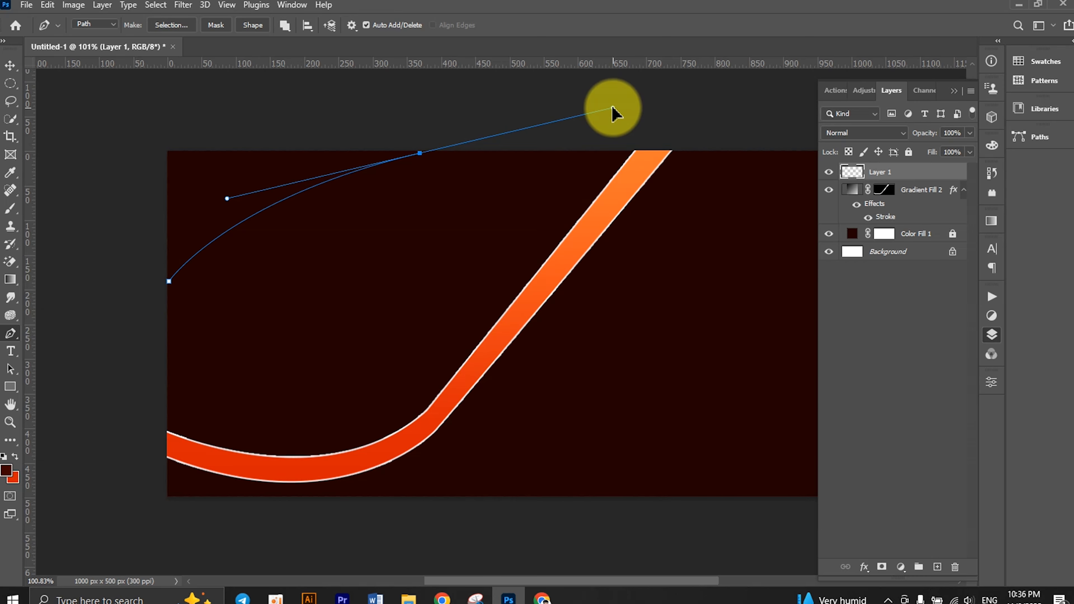
pyautogui.click(420, 154)
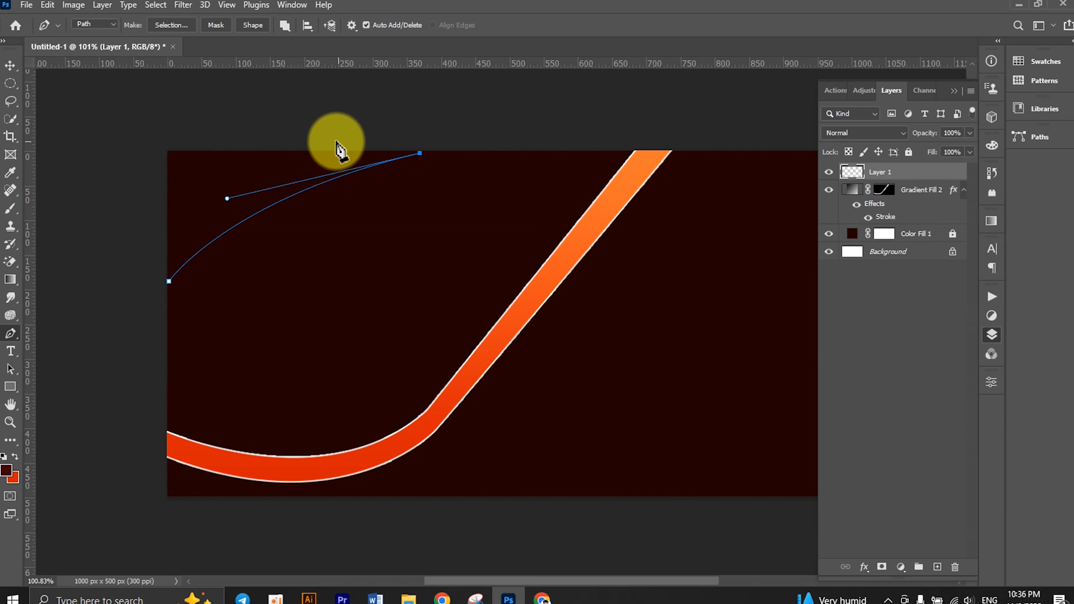
pyautogui.click(167, 151)
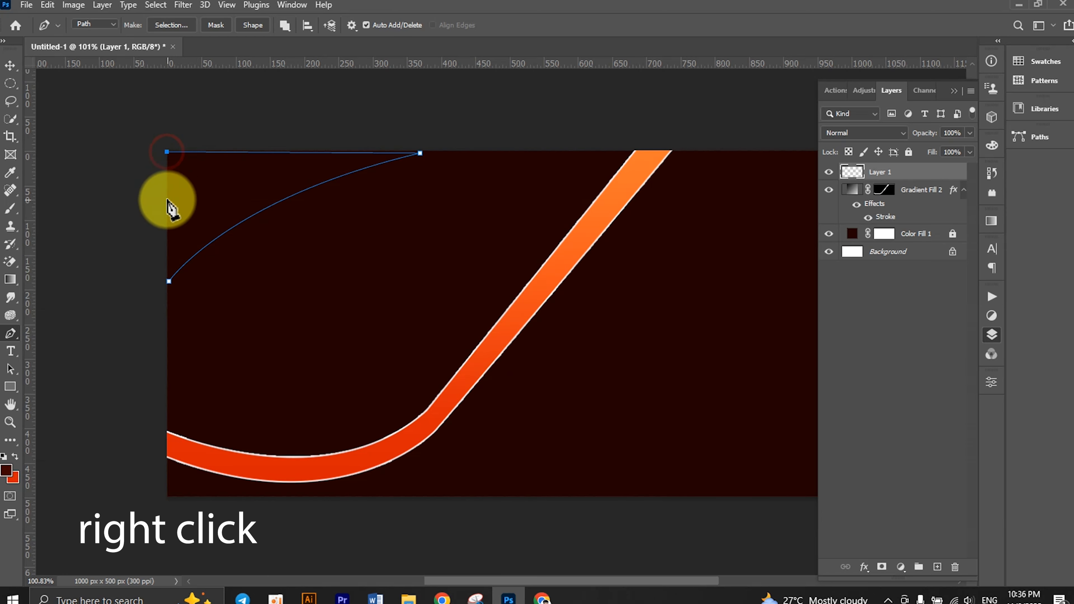
pyautogui.rightClick(169, 281)
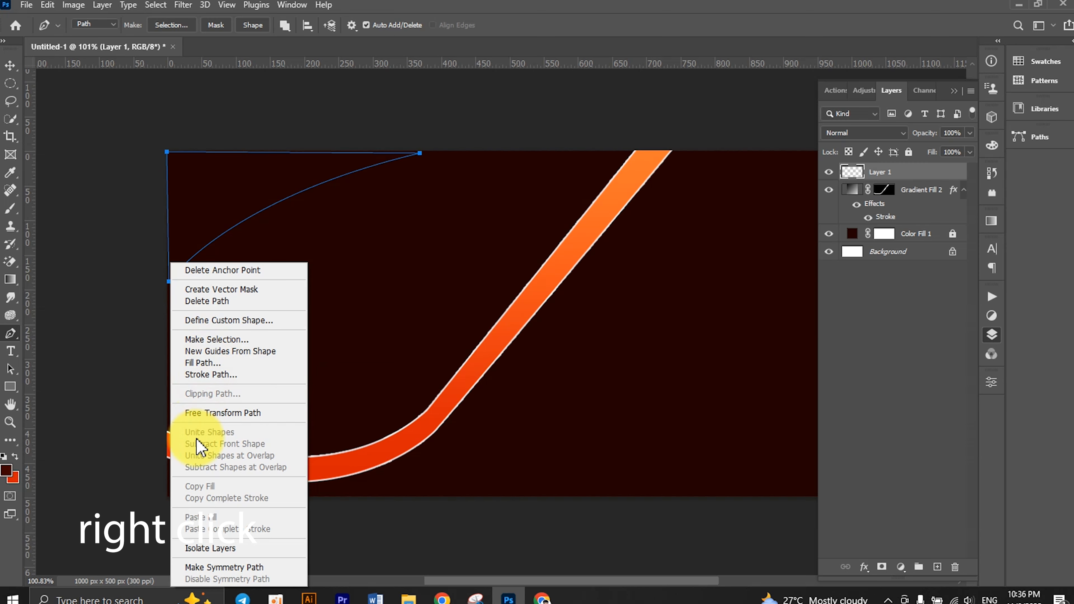
pyautogui.click(203, 340)
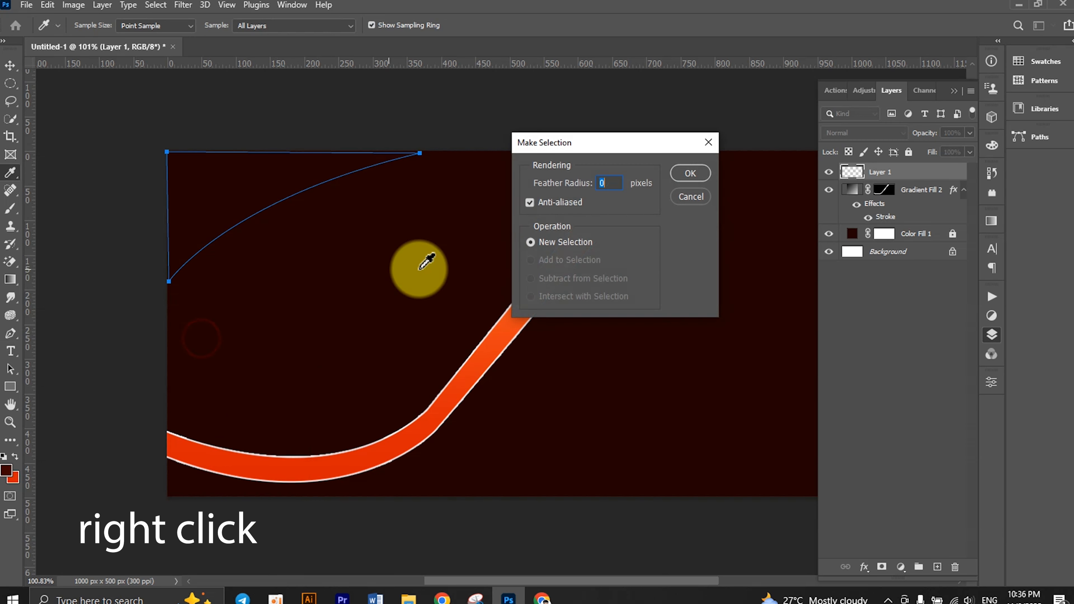
pyautogui.click(689, 172)
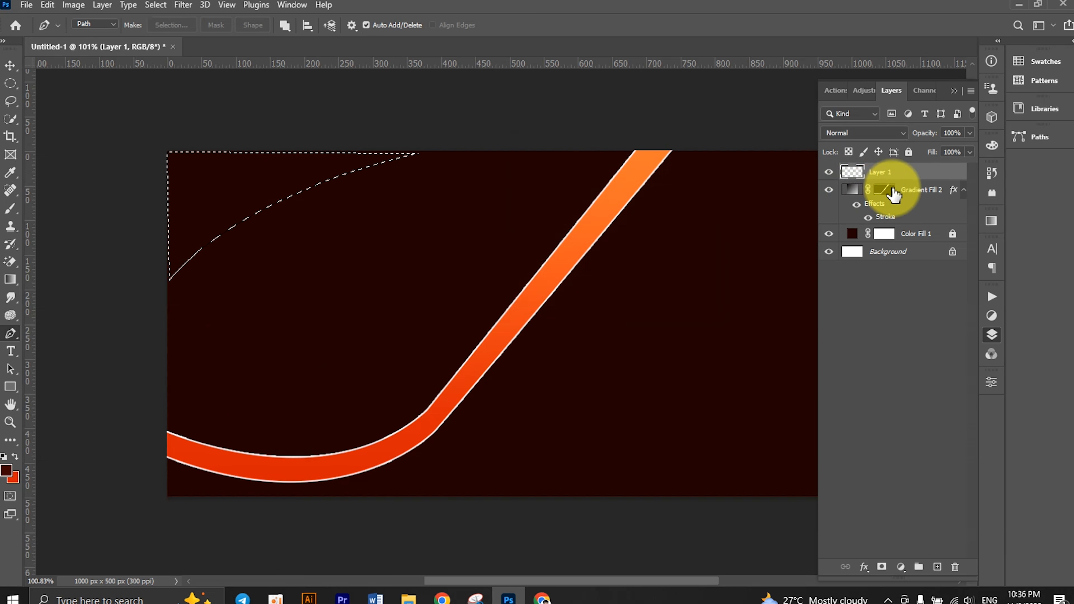
# - Fill the corner selection with a Solid Color layer in the light orange sampled from the band's upper end
pyautogui.click(901, 568)
pyautogui.click(928, 328)
pyautogui.click(639, 167)
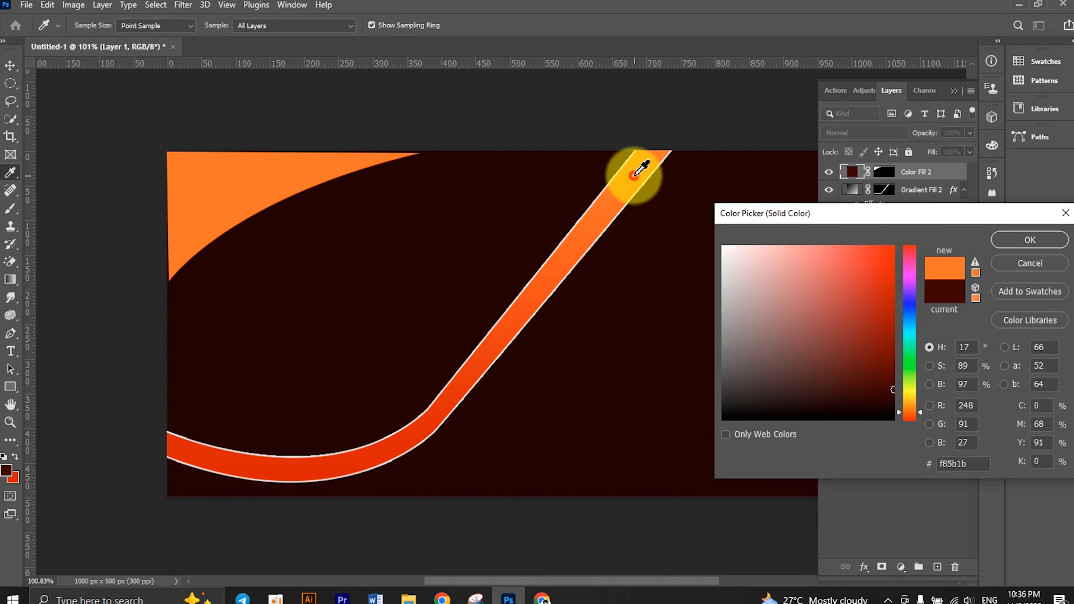
pyautogui.click(1028, 240)
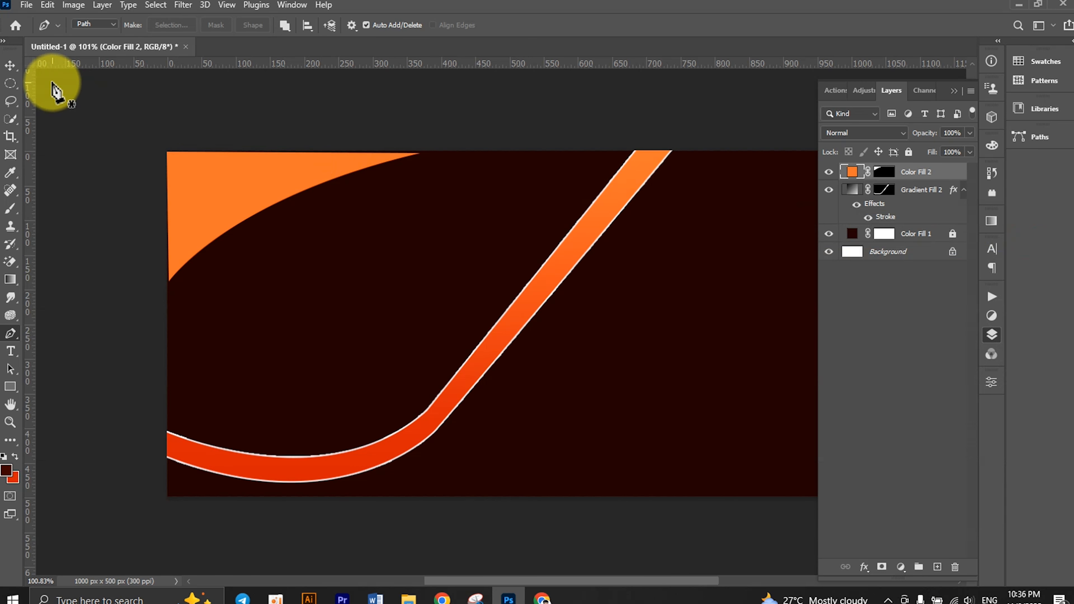
# - Stretch the orange corner shape to 117.57% width and 122.46% height, enlarge it slightly past the canvas edges, and apply the transformation
pyautogui.click(6, 68)
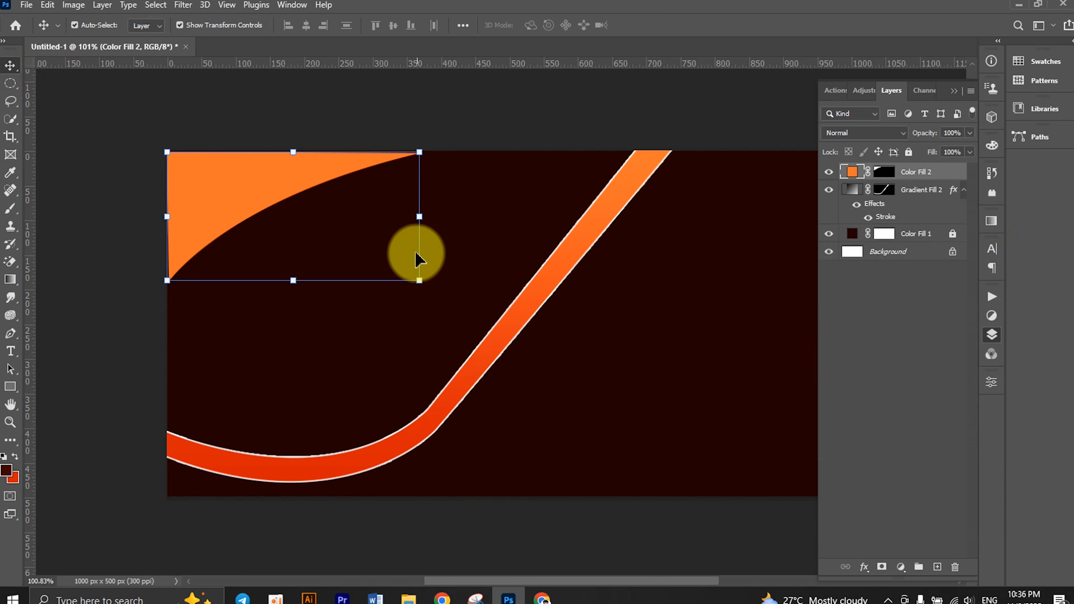
pyautogui.moveTo(420, 214); pyautogui.dragTo(464, 214)
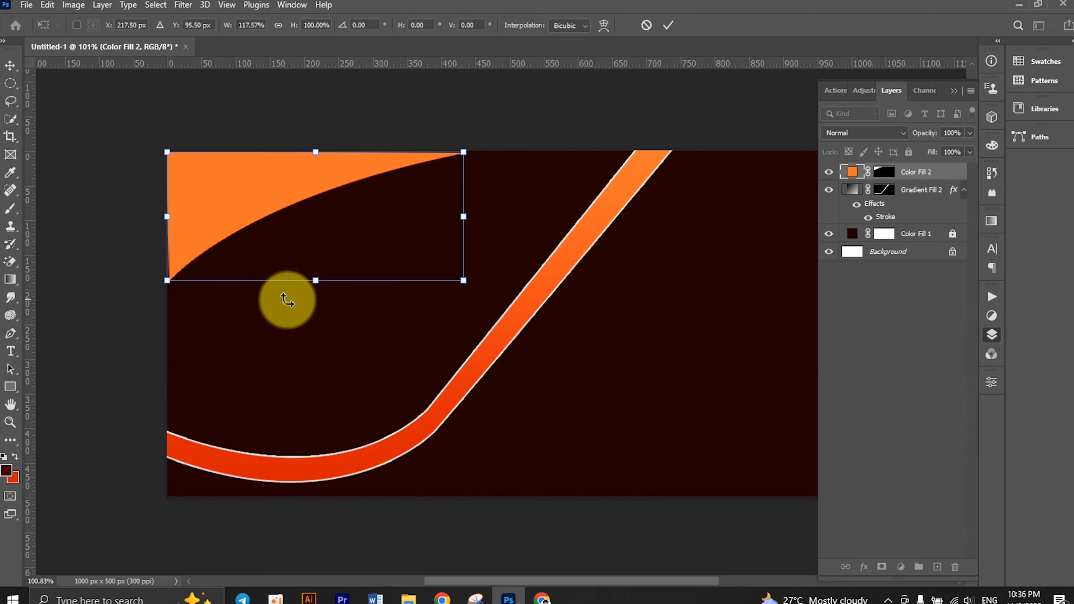
pyautogui.moveTo(319, 285); pyautogui.dragTo(317, 314)
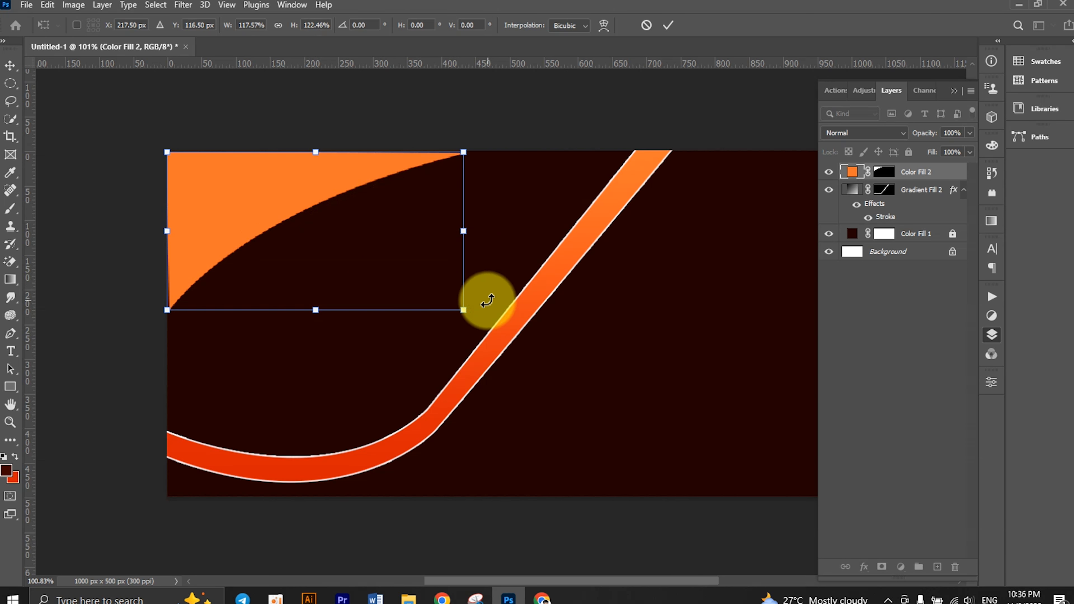
pyautogui.moveTo(485, 324); pyautogui.dragTo(475, 314)
pyautogui.click(669, 24)
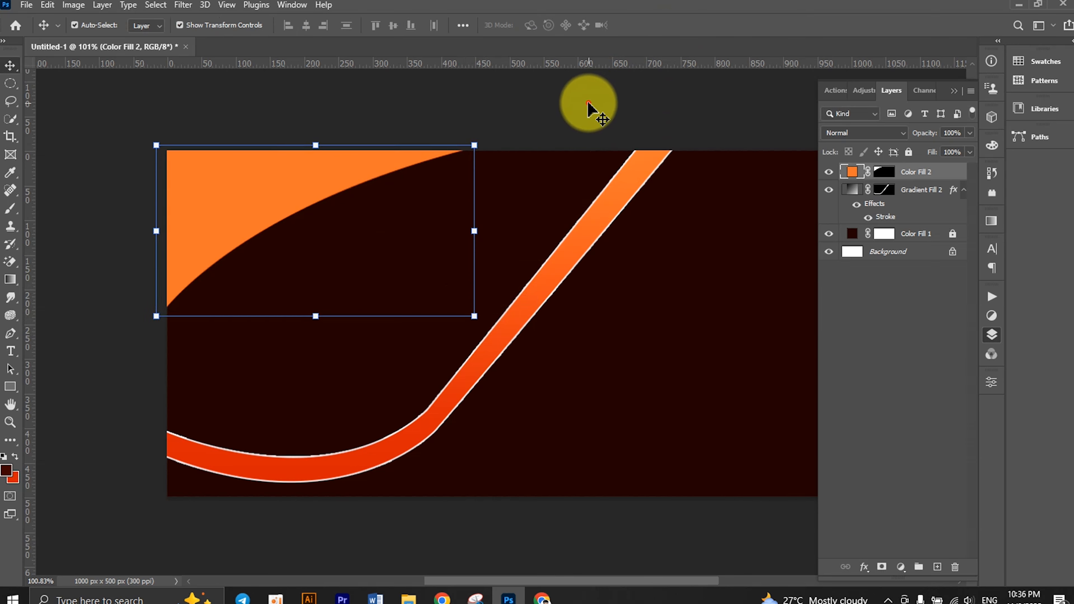
# - Add a drop shadow to the orange corner shape with 0 px distance, 15% spread and 29 px size
pyautogui.click(280, 199)
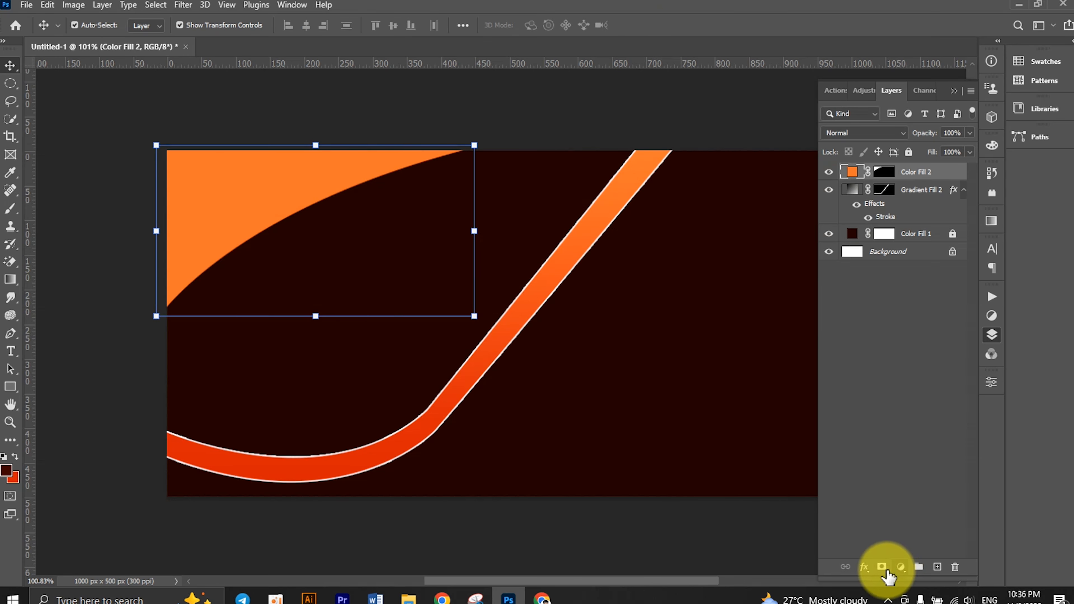
pyautogui.click(901, 567)
pyautogui.click(863, 569)
pyautogui.click(865, 568)
pyautogui.click(881, 562)
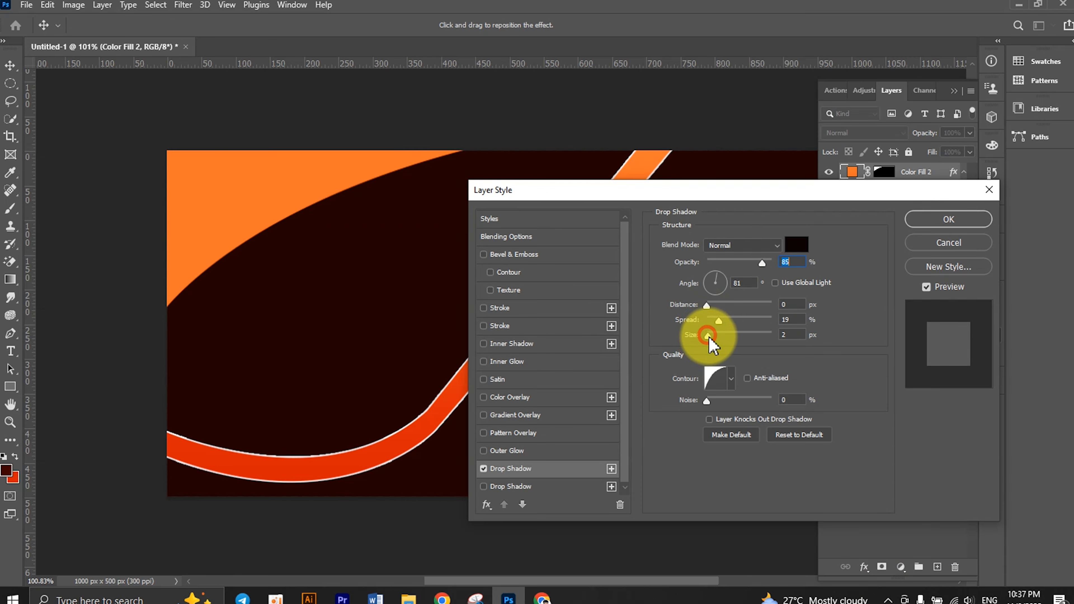
pyautogui.click(720, 339)
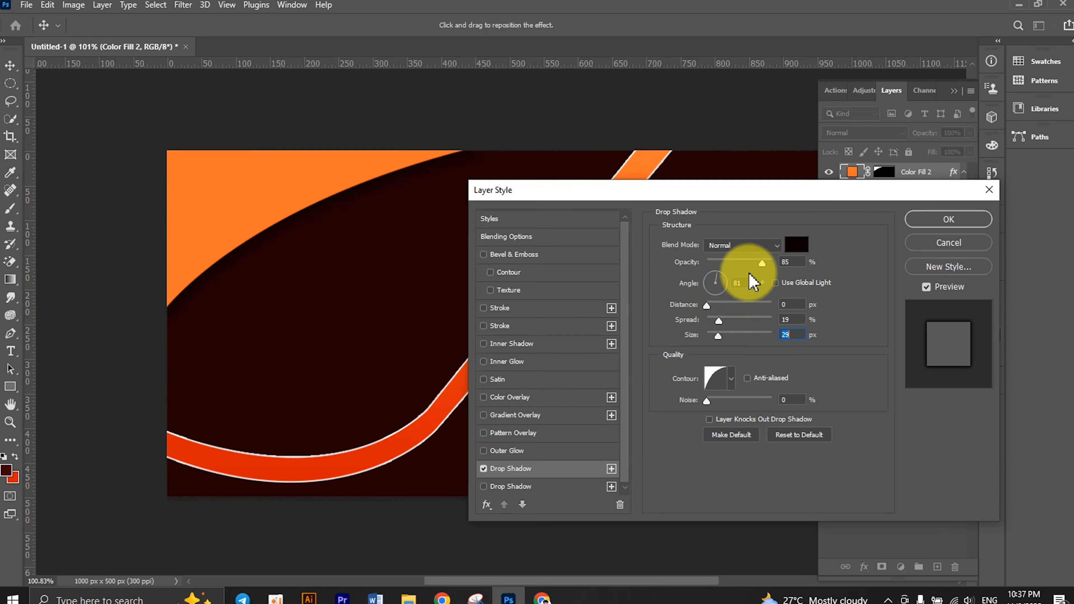
pyautogui.click(708, 308)
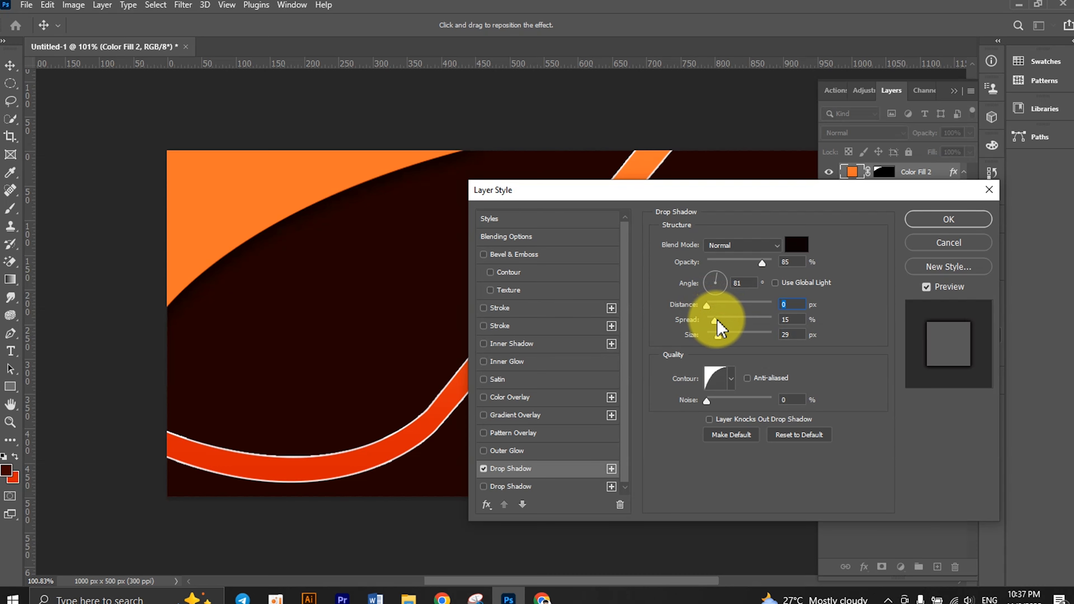
# - Add a thin white stroke to the orange corner shape, apply the layer style, and deselect the shape
pyautogui.click(494, 308)
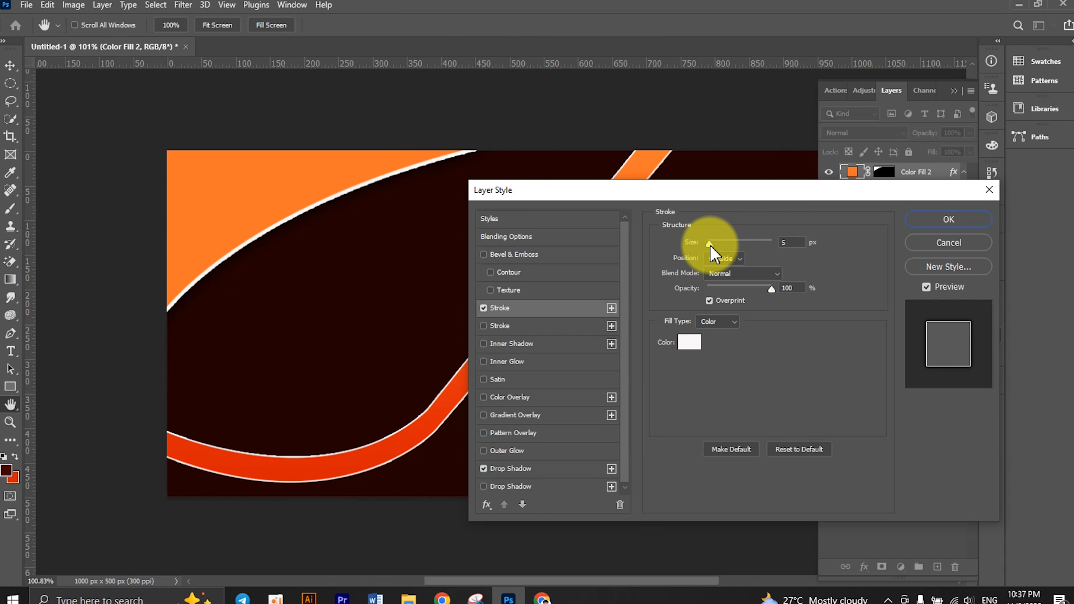
pyautogui.click(943, 221)
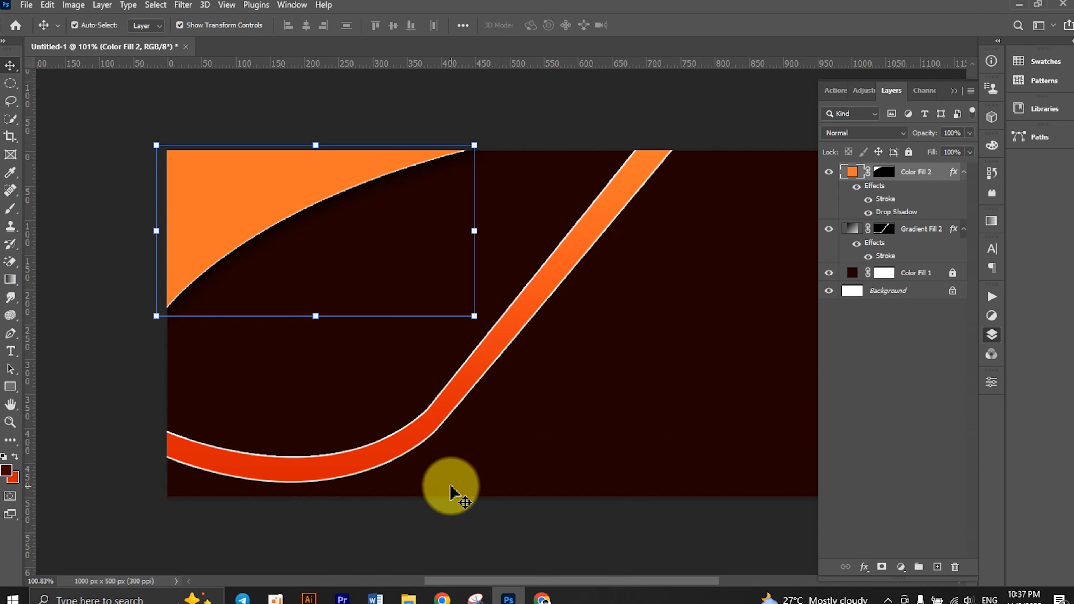
pyautogui.click(459, 548)
# - Draw a rectangle about 507 x 353 px over the lower-right part of the canvas, extending past its right and bottom edges
pyautogui.scroll(-3, 448, 486)
pyautogui.scroll(2, 449, 436)
pyautogui.moveTo(612, 408); pyautogui.dragTo(538, 404)
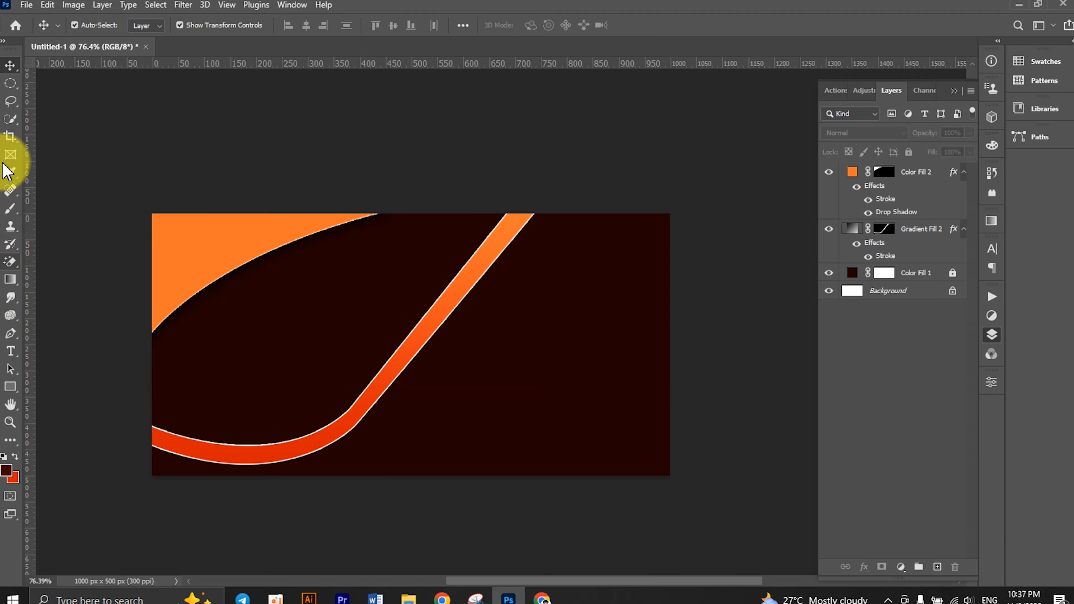
pyautogui.click(10, 386)
pyautogui.moveTo(443, 304); pyautogui.dragTo(703, 488)
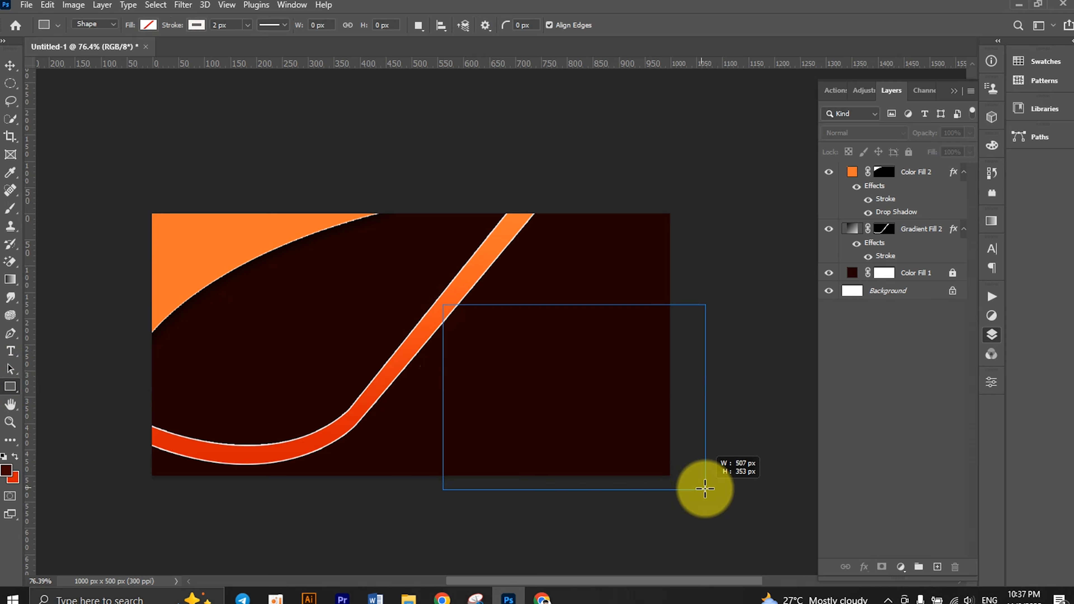
pyautogui.moveTo(705, 489); pyautogui.dragTo(703, 487)
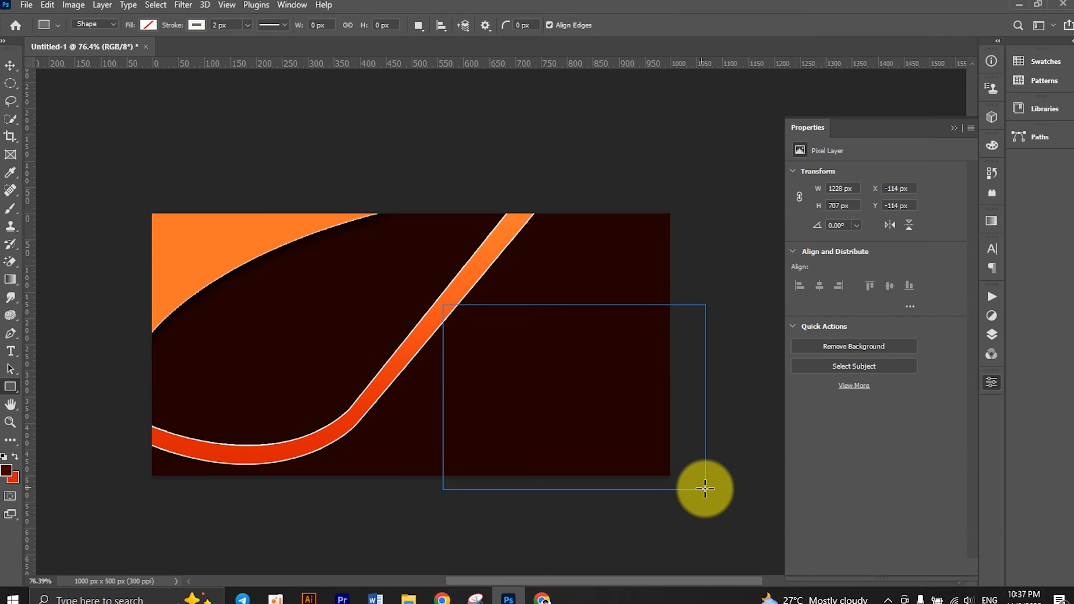
# - Undo the last rectangle and add a new empty layer above the orange corner shape
pyautogui.hotkey('ctrl', 'z')
pyautogui.click(990, 337)
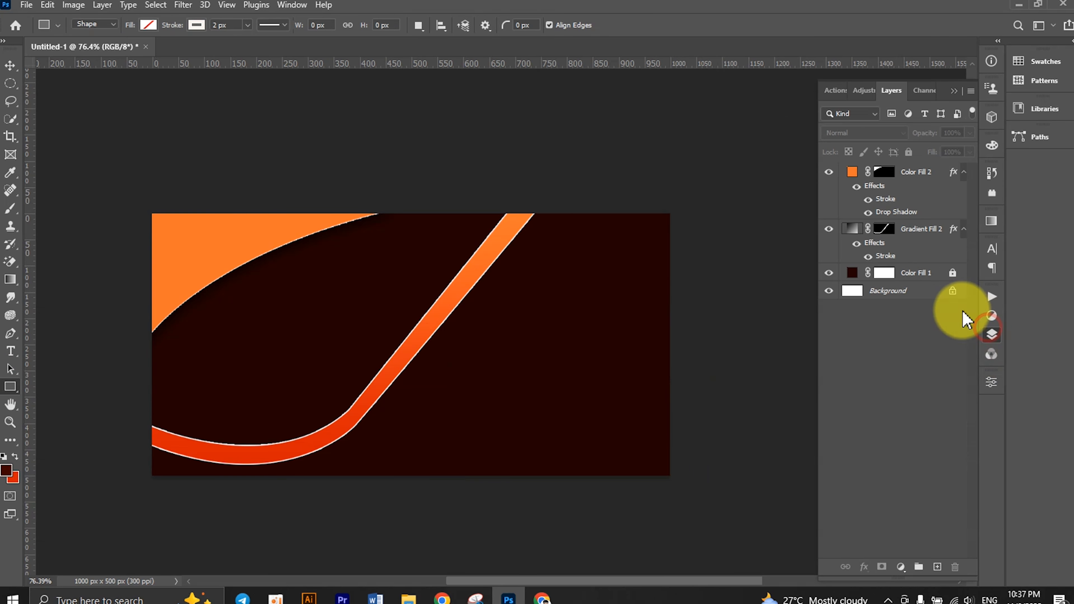
pyautogui.click(919, 173)
pyautogui.click(937, 567)
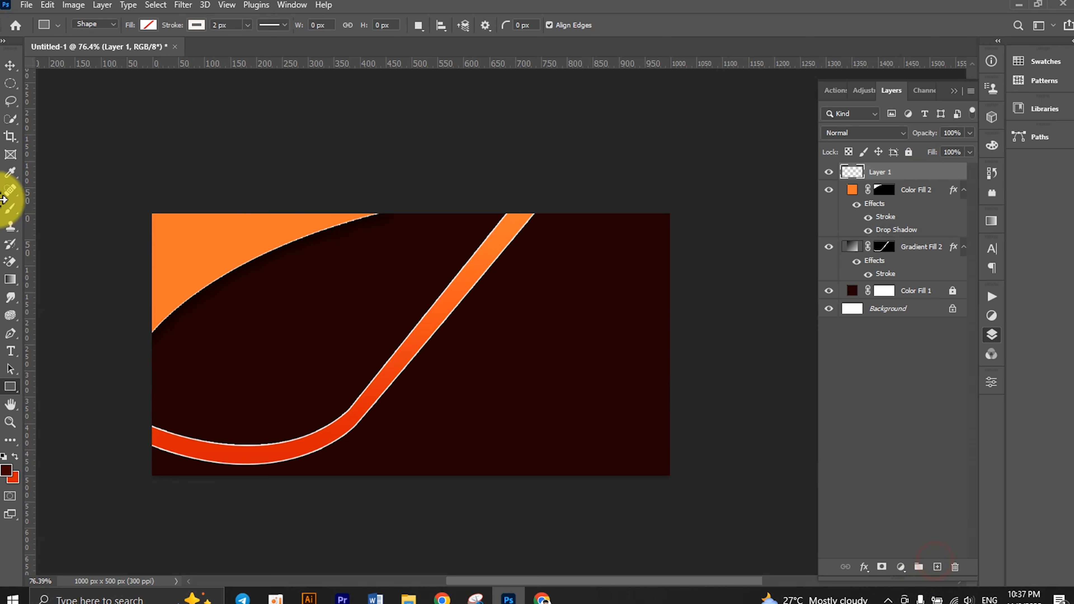
# - Draw a closed, downward-bowed narrow band path with the Pen tool from the diagonal band to the canvas's right edge, and turn it into a selection
pyautogui.click(10, 334)
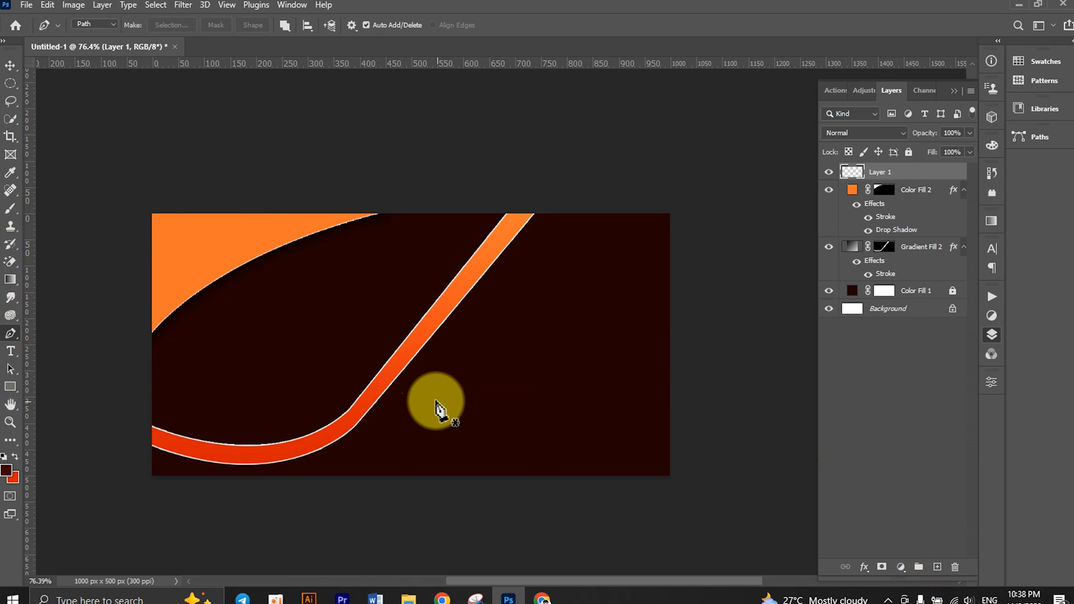
pyautogui.click(436, 332)
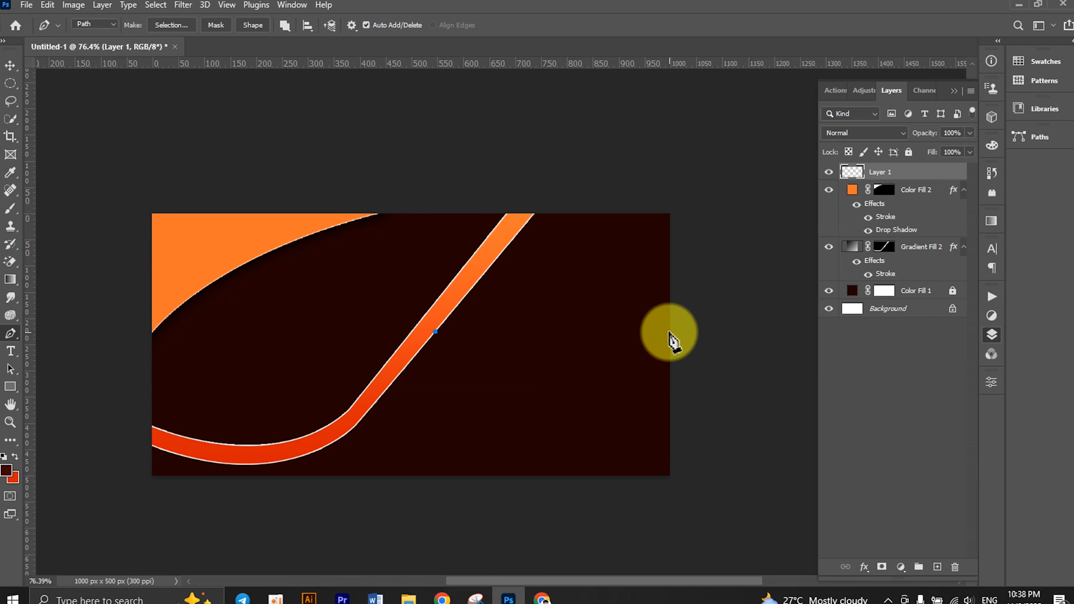
pyautogui.moveTo(669, 332); pyautogui.dragTo(781, 278)
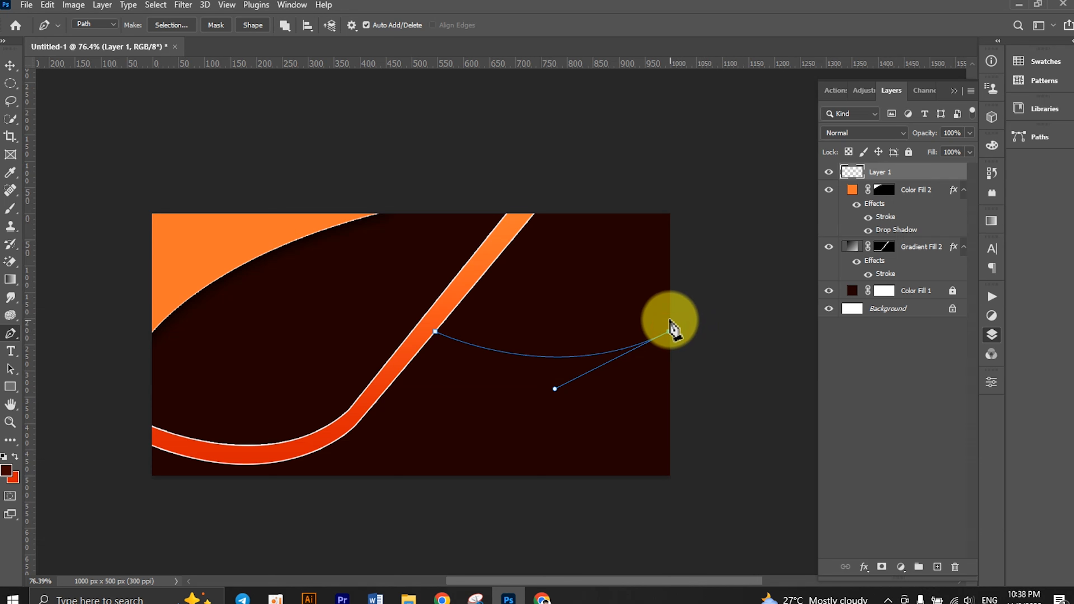
pyautogui.moveTo(668, 332); pyautogui.dragTo(669, 317)
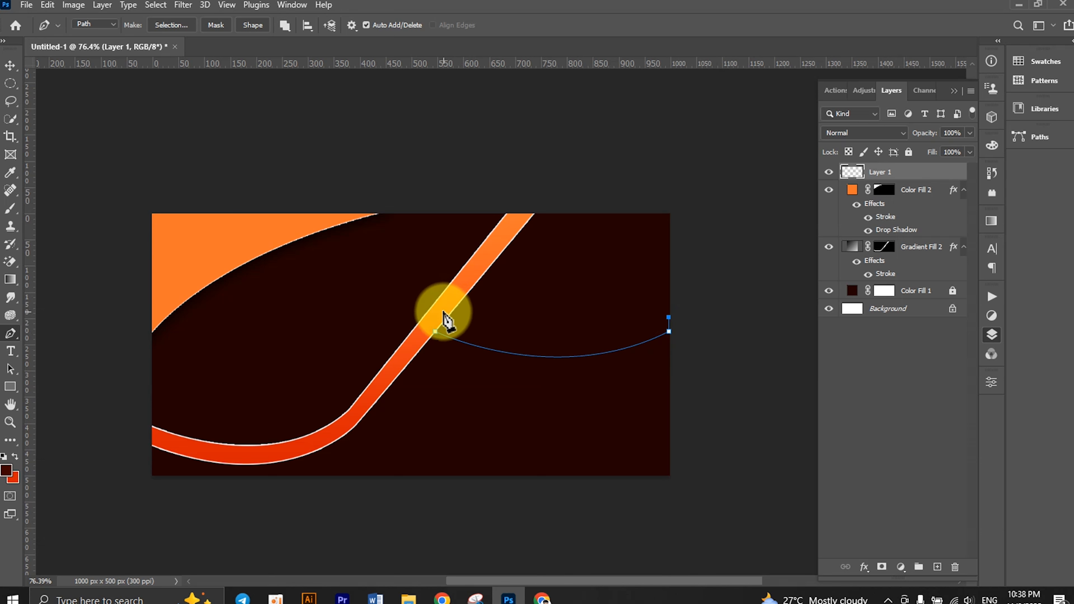
pyautogui.moveTo(434, 313); pyautogui.dragTo(314, 271)
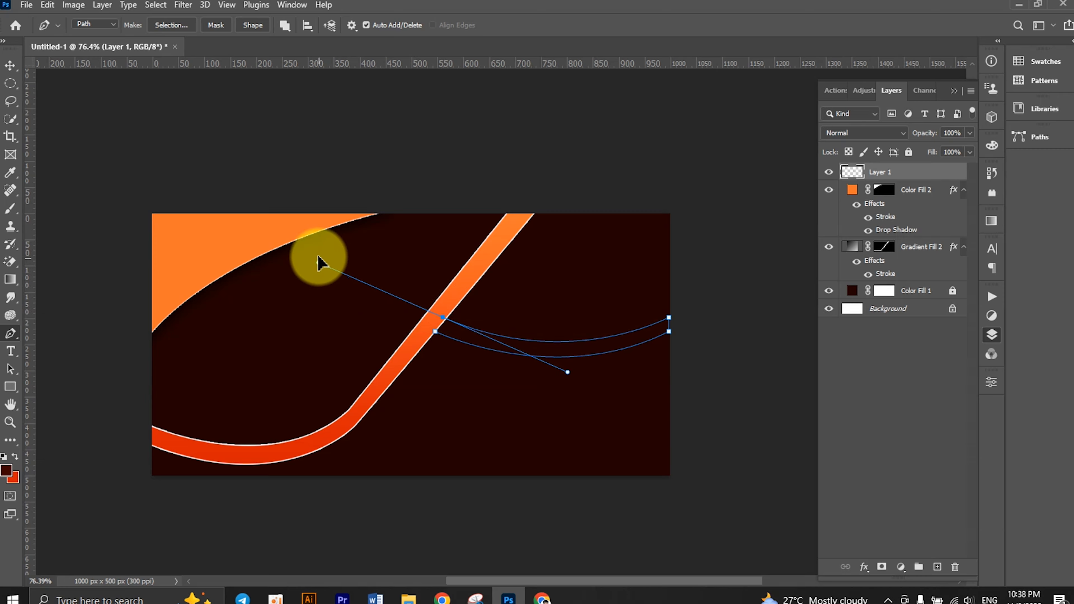
pyautogui.click(447, 333)
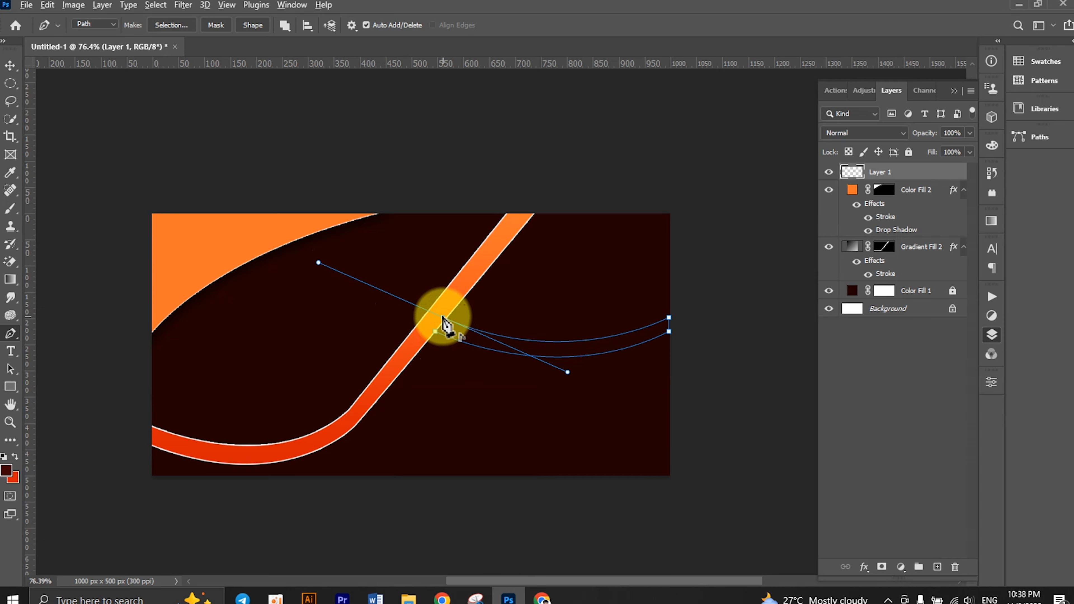
pyautogui.rightClick(440, 330)
pyautogui.click(482, 83)
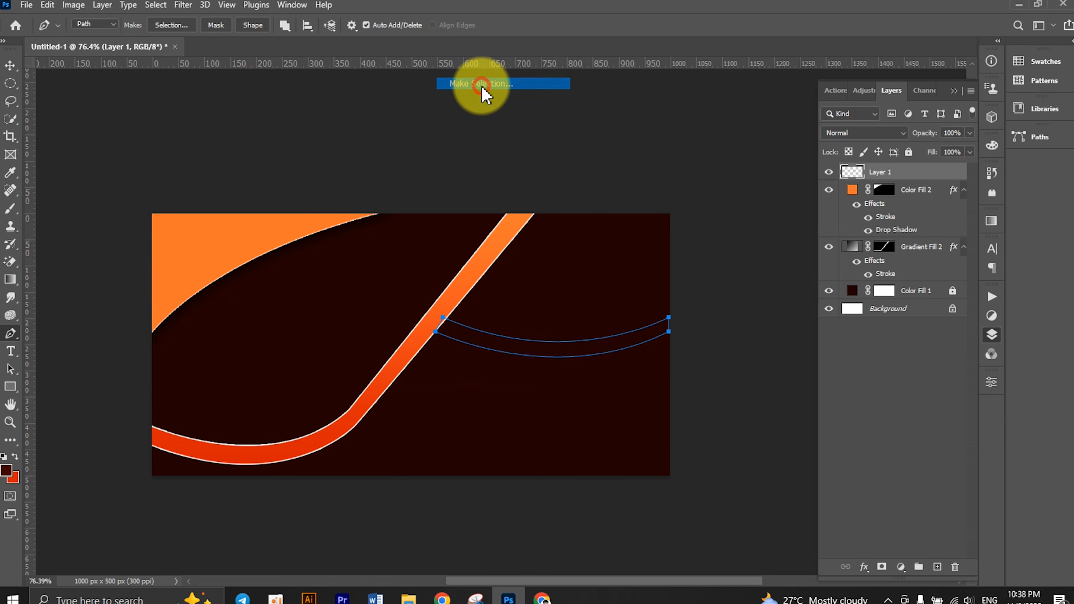
pyautogui.click(694, 181)
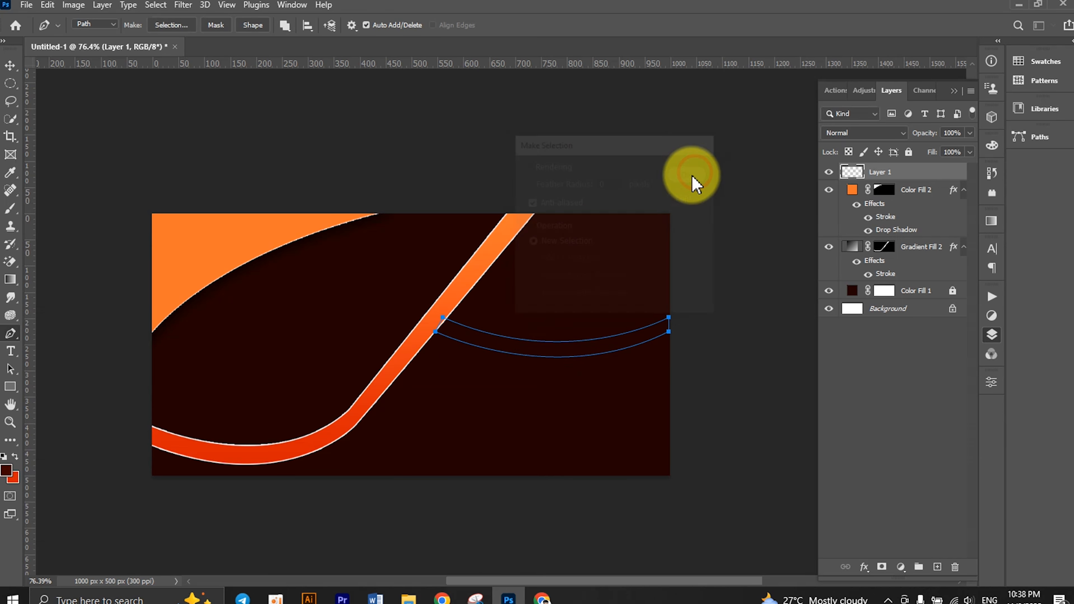
pyautogui.click(902, 571)
pyautogui.click(918, 325)
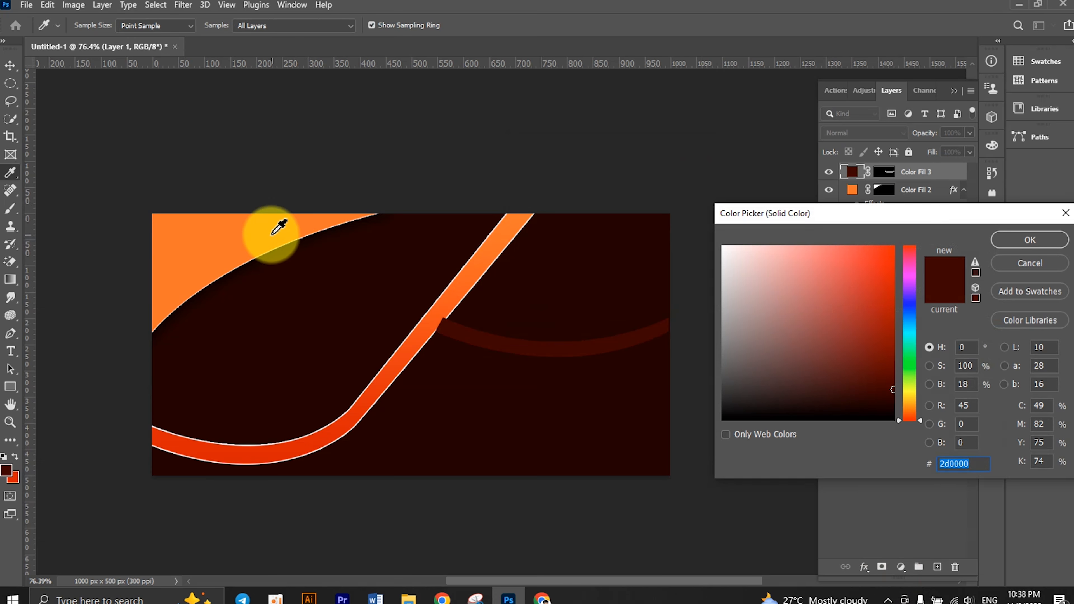
pyautogui.click(285, 231)
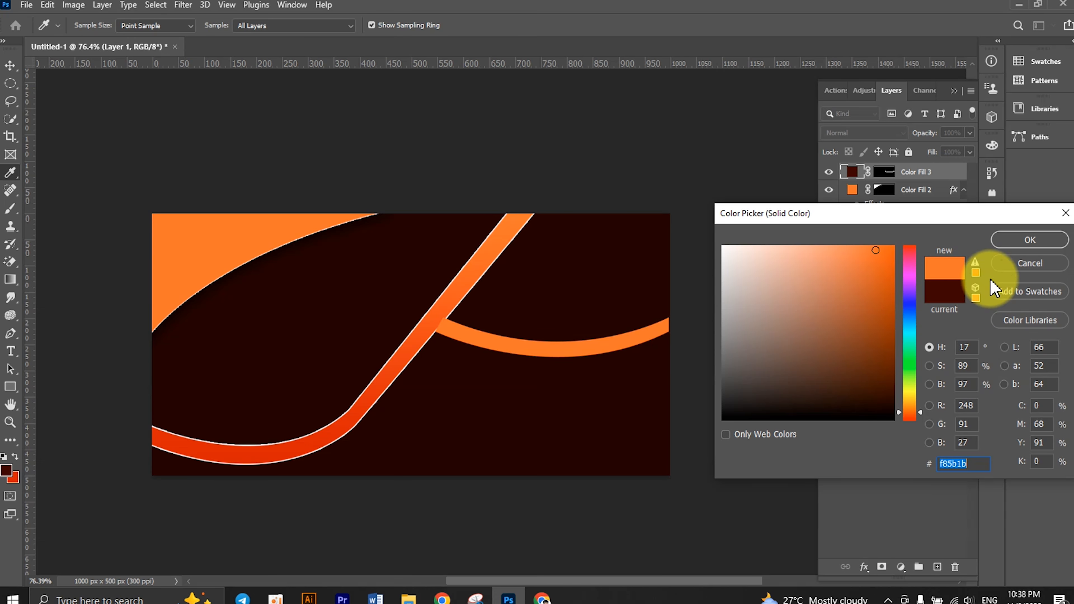
pyautogui.click(1020, 263)
# - Add a gradient fill to the selected band and set the gradient's end opacity stop to 100%
pyautogui.click(901, 569)
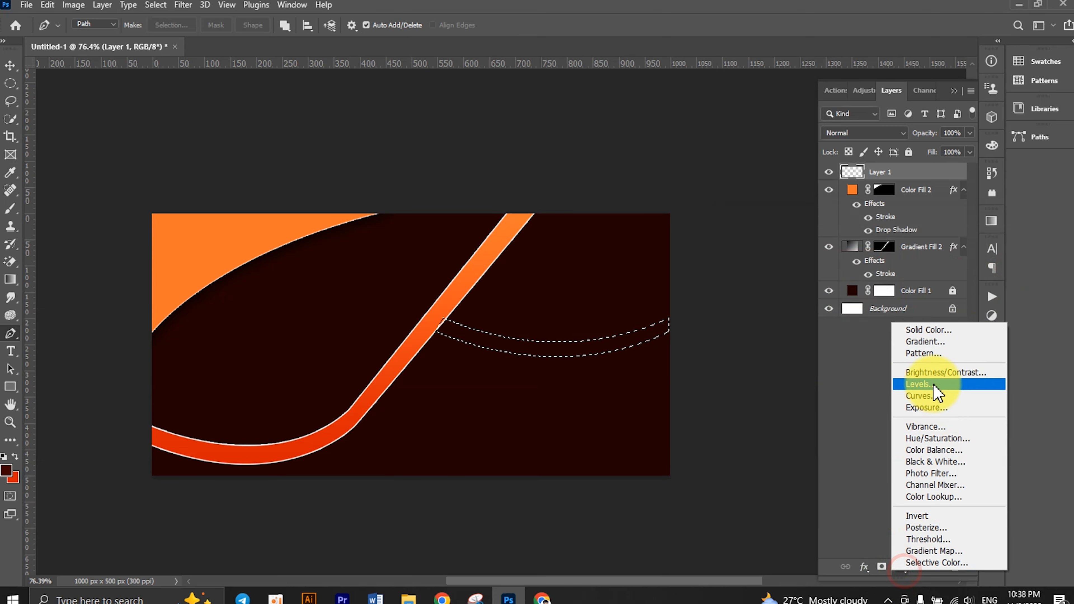
pyautogui.click(918, 335)
pyautogui.click(874, 161)
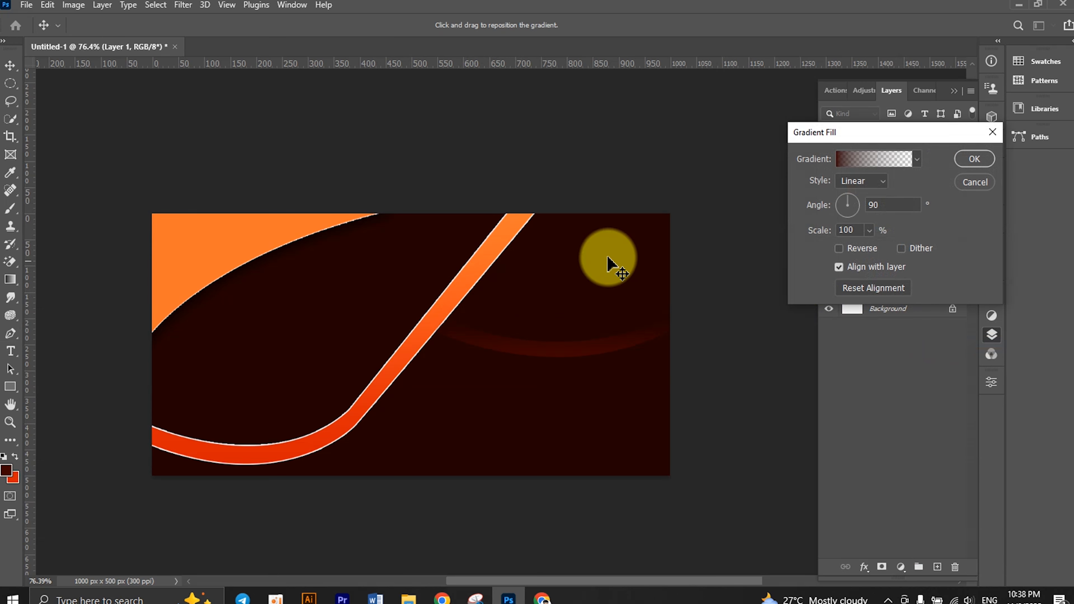
pyautogui.click(1056, 249)
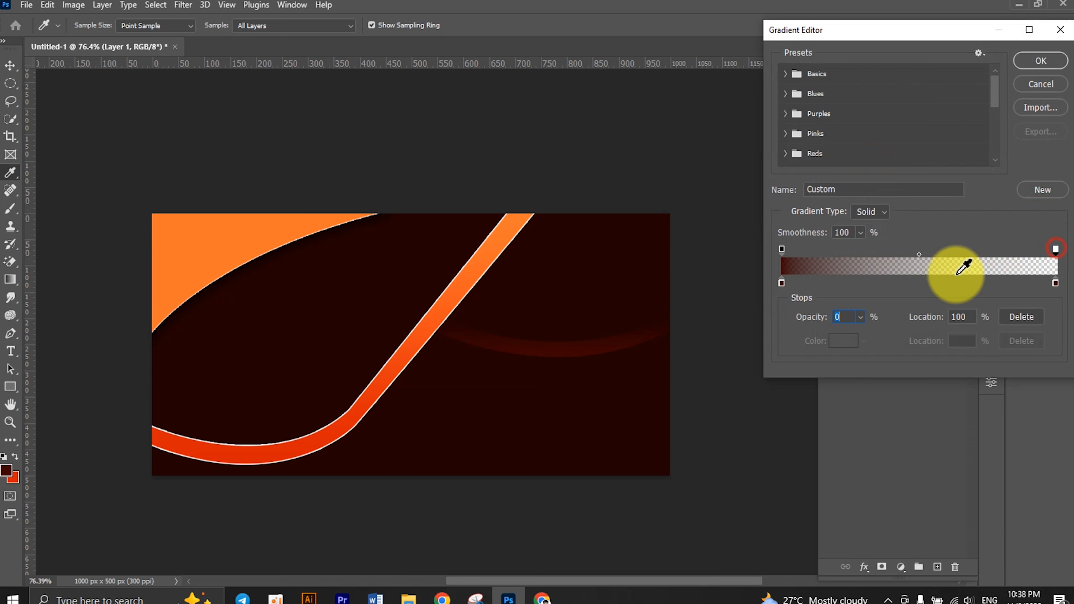
pyautogui.click(859, 321)
pyautogui.moveTo(880, 342); pyautogui.dragTo(952, 336)
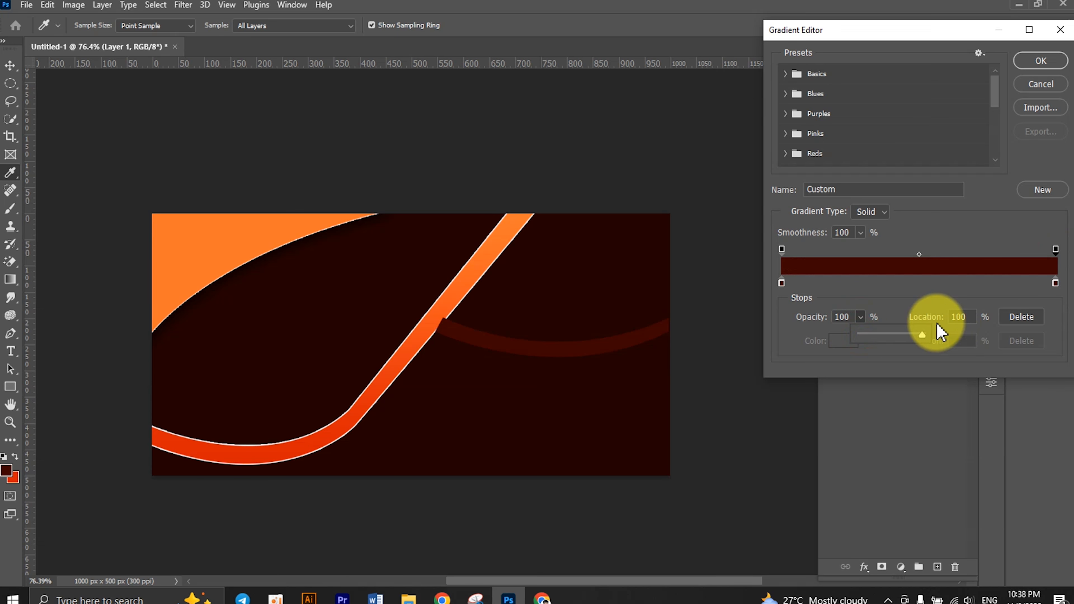
# - Color the gradient from red-orange to orange, sampling both colors from the existing diagonal band, and apply the gradient fill
pyautogui.click(782, 283)
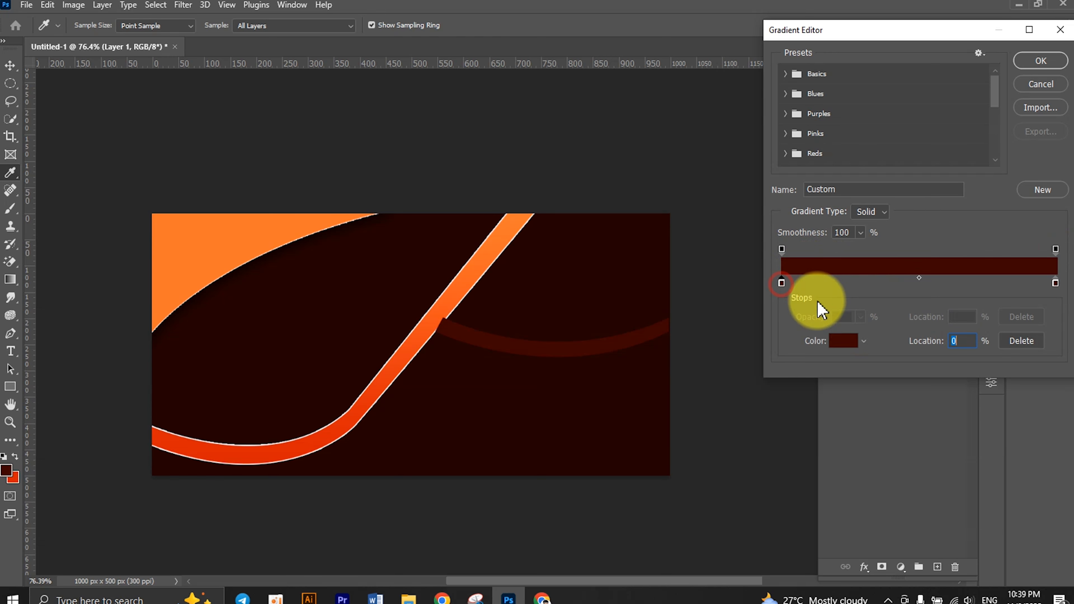
pyautogui.click(844, 340)
pyautogui.click(323, 439)
pyautogui.click(1011, 244)
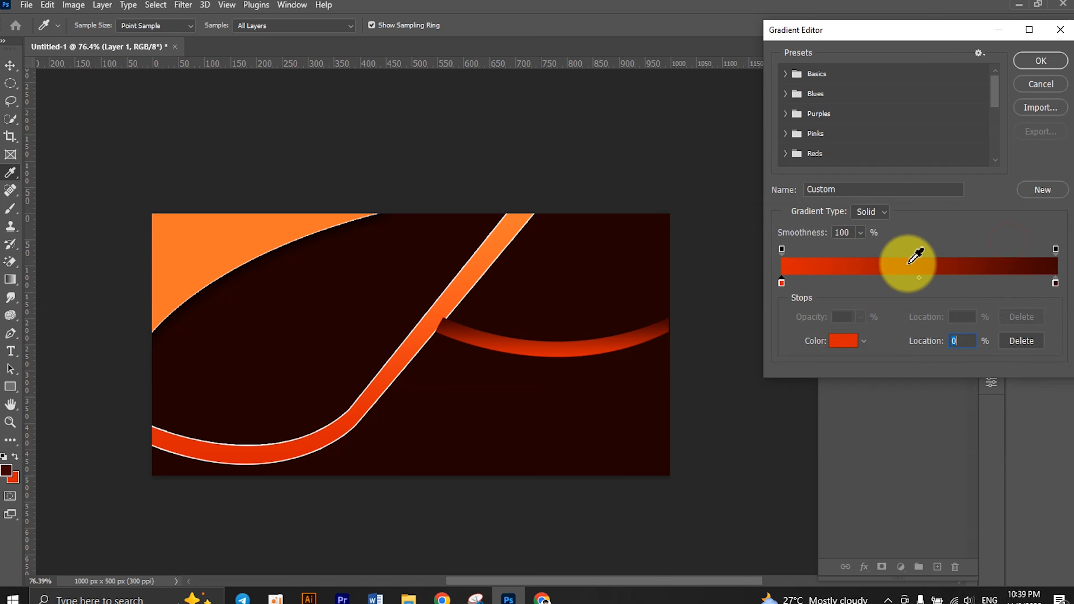
pyautogui.click(1055, 283)
pyautogui.click(491, 249)
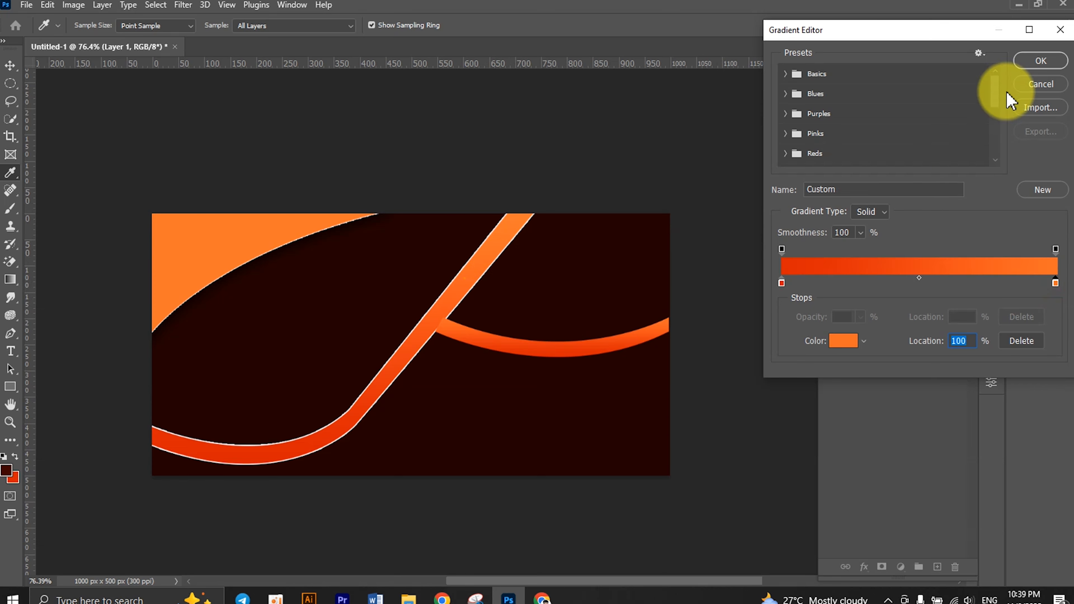
pyautogui.click(1041, 61)
pyautogui.click(972, 159)
# - Scale the new curved band to about 106.4%, then place its layer beneath the diagonal band's layer and deselect it
pyautogui.click(10, 65)
pyautogui.moveTo(672, 361); pyautogui.dragTo(680, 364)
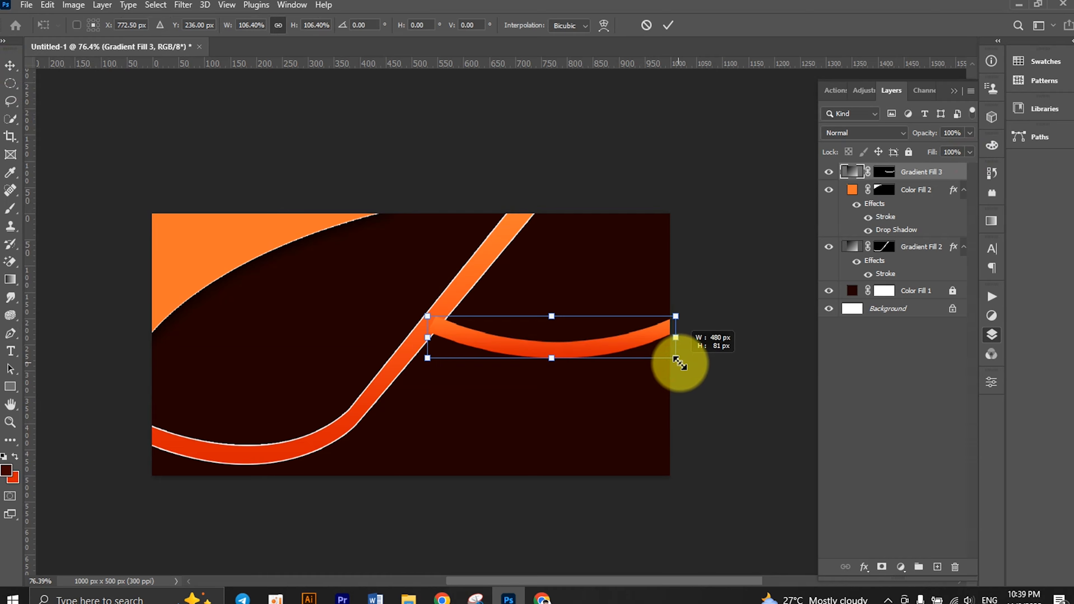
pyautogui.click(668, 25)
pyautogui.moveTo(922, 172); pyautogui.dragTo(911, 281)
pyautogui.click(763, 257)
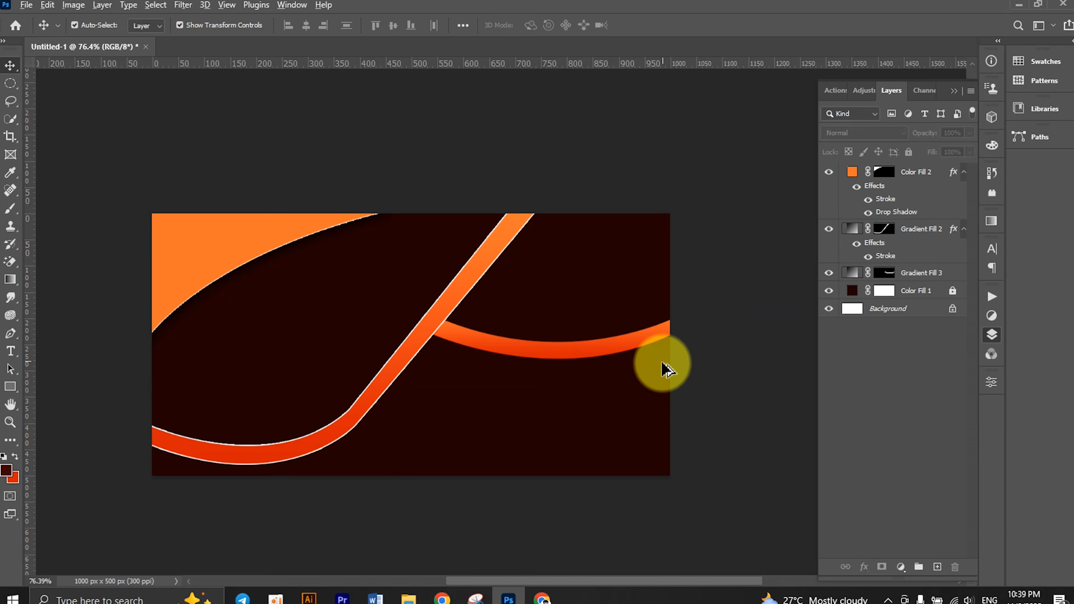
# - Add a 1 px white stroke positioned Inside to the new curved band and apply the layer style
pyautogui.scroll(2, 667, 370)
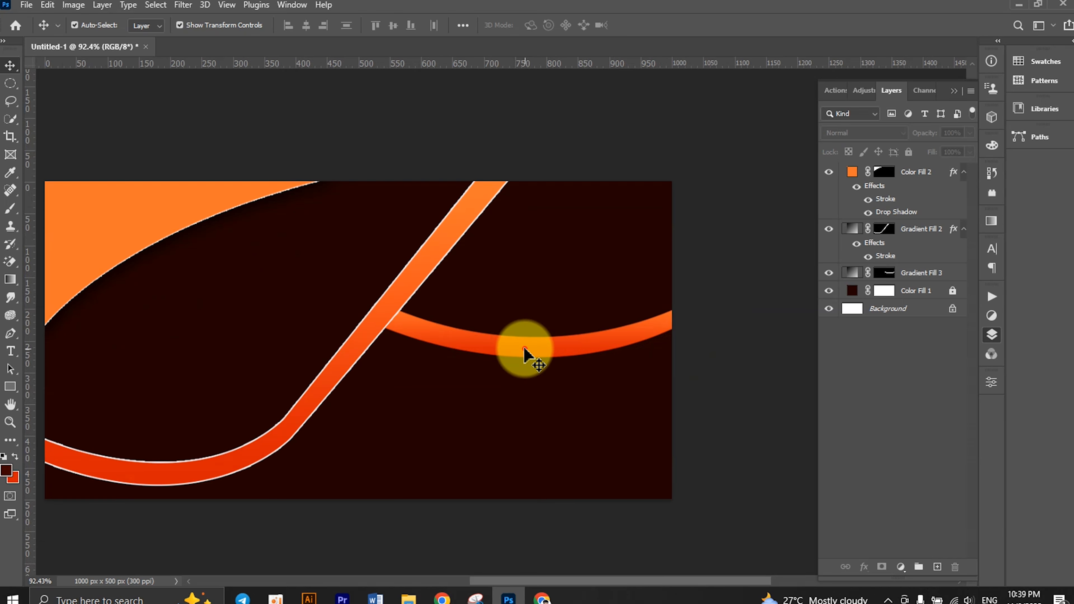
pyautogui.click(522, 352)
pyautogui.click(865, 567)
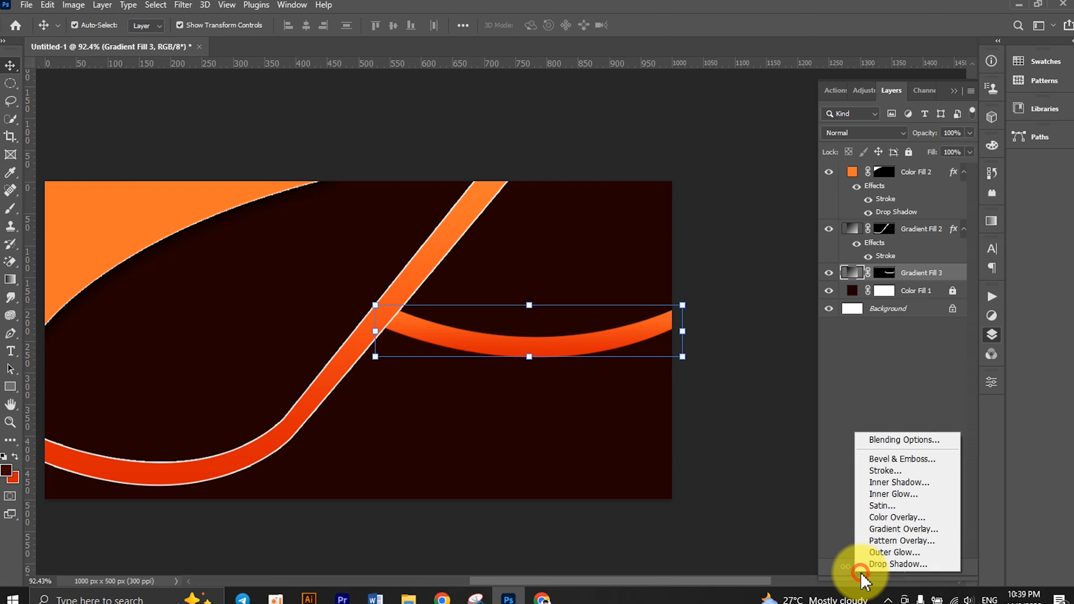
pyautogui.click(878, 468)
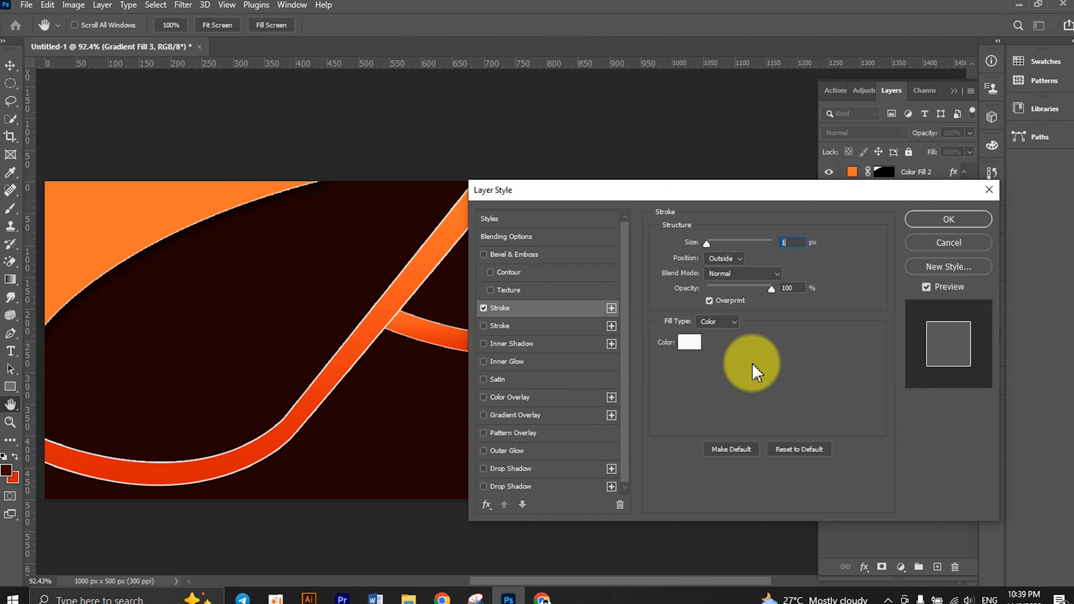
pyautogui.moveTo(658, 188)
pyautogui.mouseDown()
pyautogui.moveTo(695, 196)
pyautogui.moveTo(796, 186)
pyautogui.mouseUp()
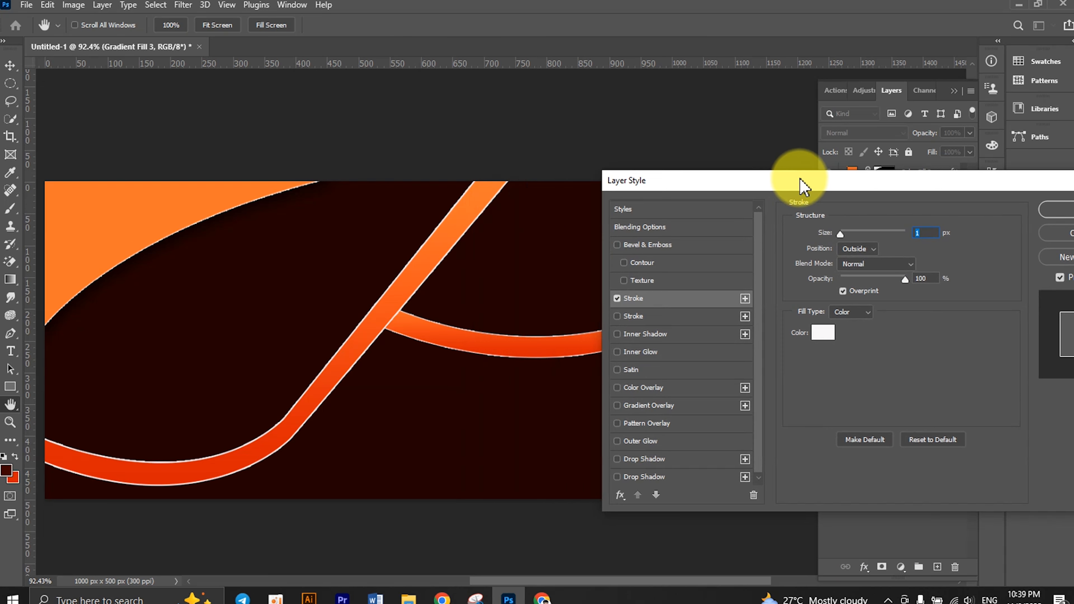
pyautogui.click(850, 271)
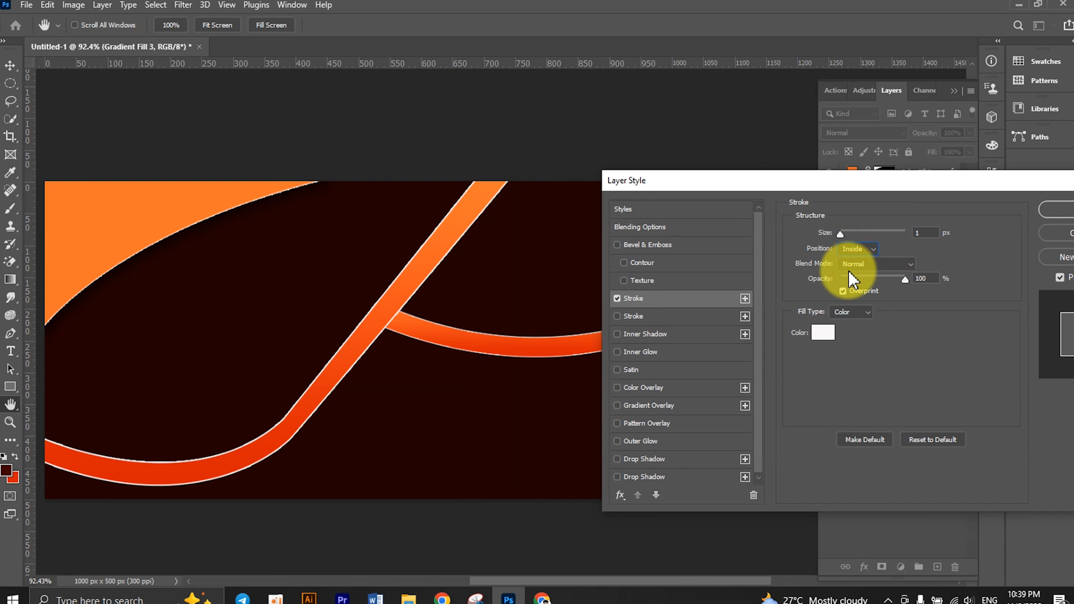
pyautogui.click(856, 248)
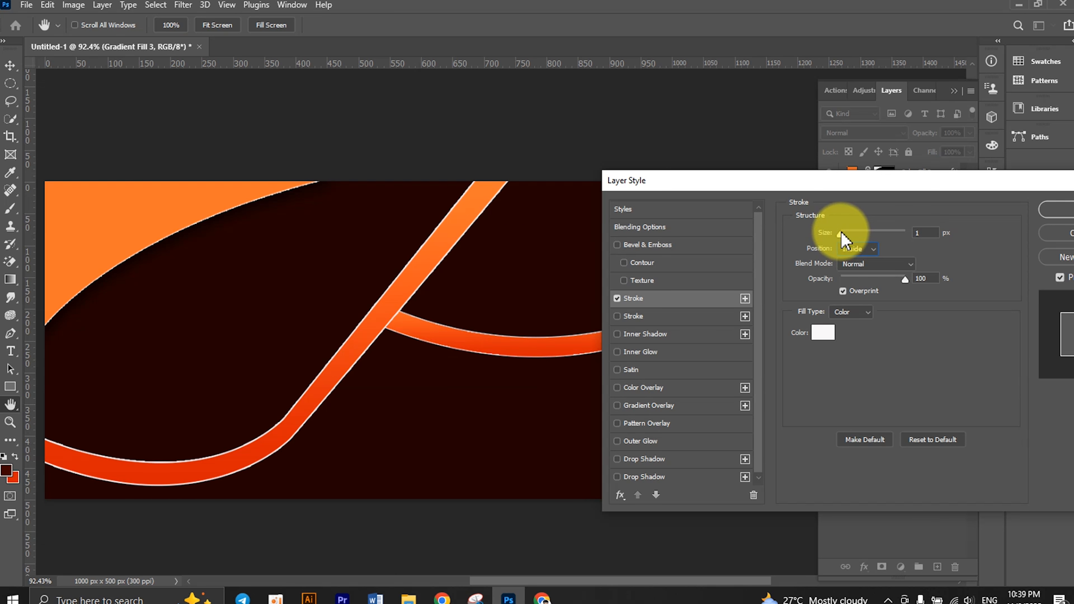
pyautogui.moveTo(842, 184); pyautogui.dragTo(792, 187)
pyautogui.click(900, 210)
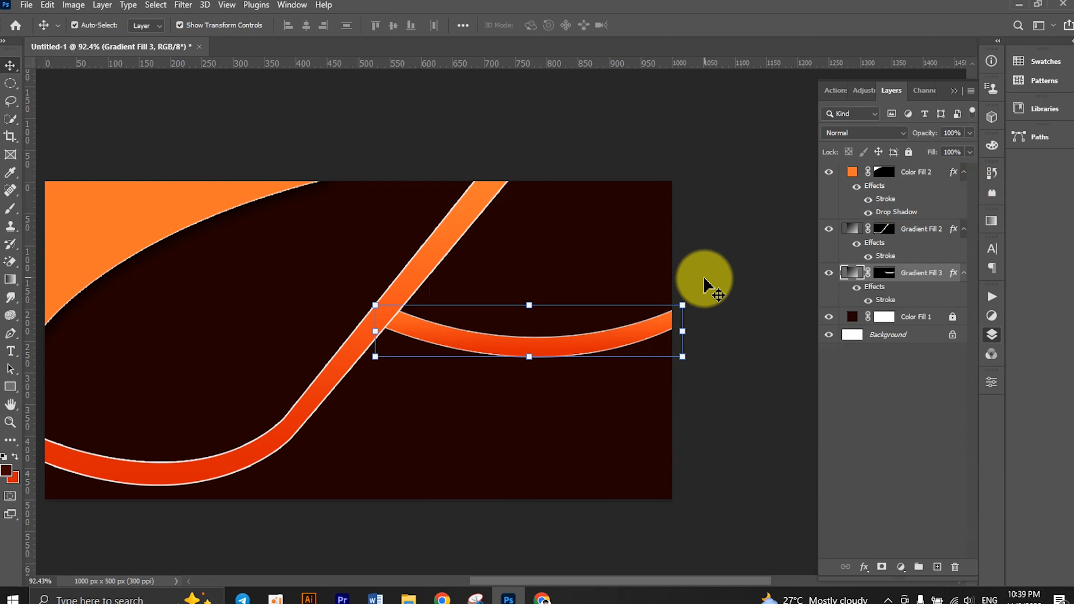
# - Rotate the curved band to about -6.07°, reposition it between the diagonal band and the canvas's right edge, and apply the transformation
pyautogui.scroll(1, 723, 346)
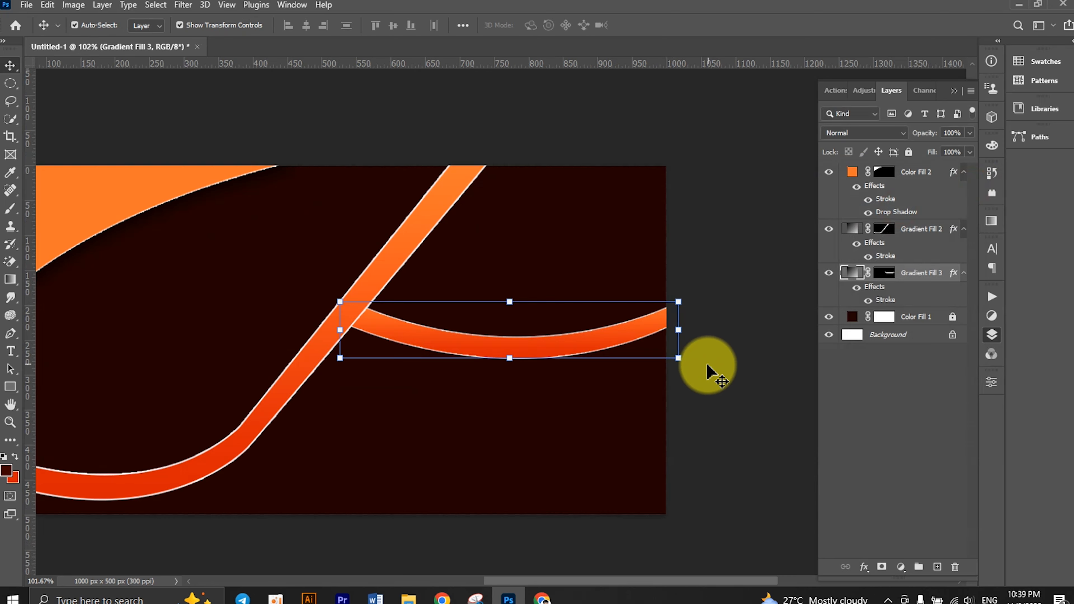
pyautogui.moveTo(687, 371); pyautogui.dragTo(688, 355)
pyautogui.moveTo(595, 326); pyautogui.dragTo(609, 327)
pyautogui.moveTo(703, 347); pyautogui.dragTo(703, 343)
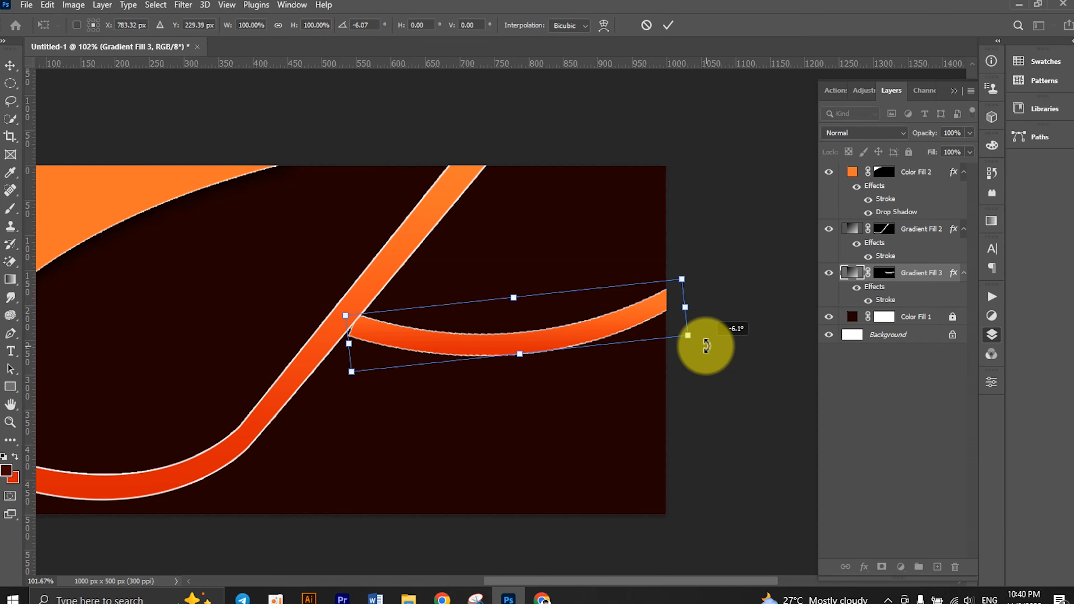
pyautogui.moveTo(591, 351); pyautogui.dragTo(575, 349)
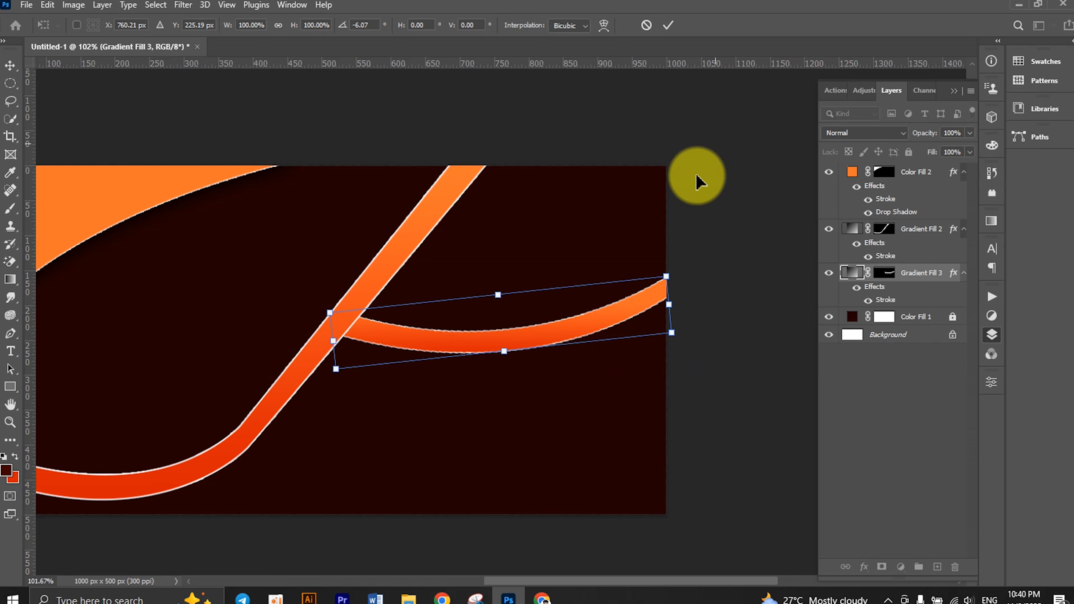
pyautogui.click(668, 25)
# - Enlarge the Brush tool to 500 px and add a new layer directly above the dark red fill, beneath all the orange shapes
pyautogui.scroll(-3, 732, 240)
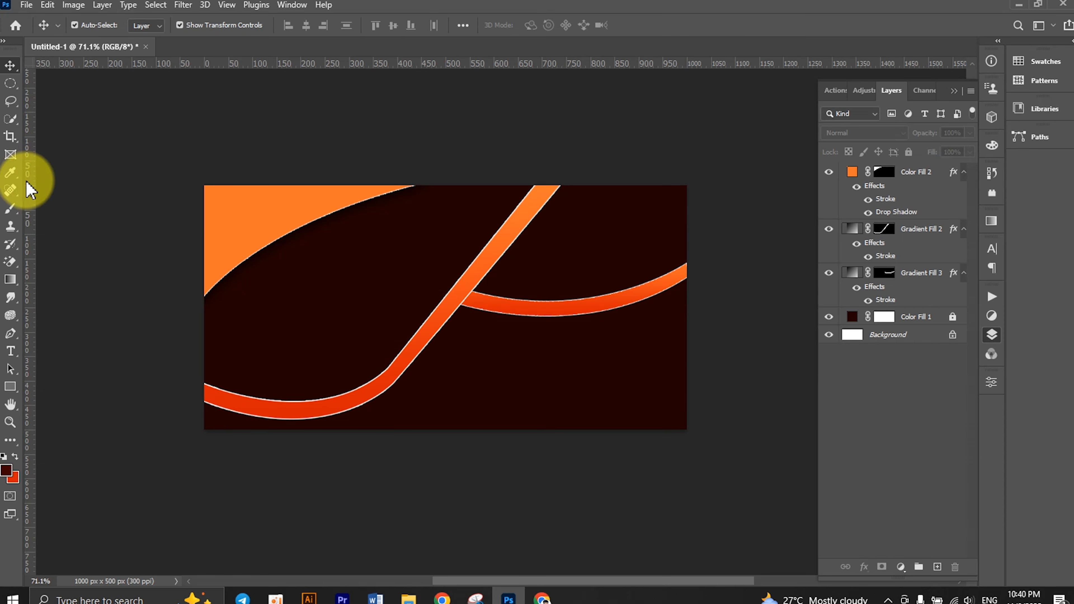
pyautogui.click(10, 208)
pyautogui.click(919, 173)
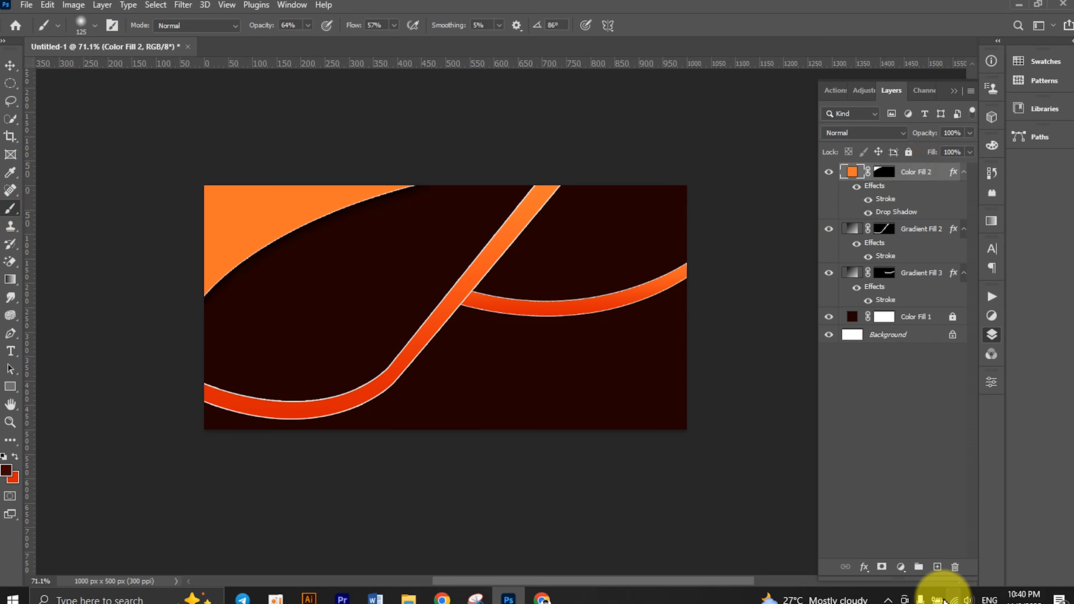
pyautogui.click(937, 567)
pyautogui.press(']')
pyautogui.press(']')
pyautogui.press(']')
pyautogui.press(']')
pyautogui.press(']')
pyautogui.press(']')
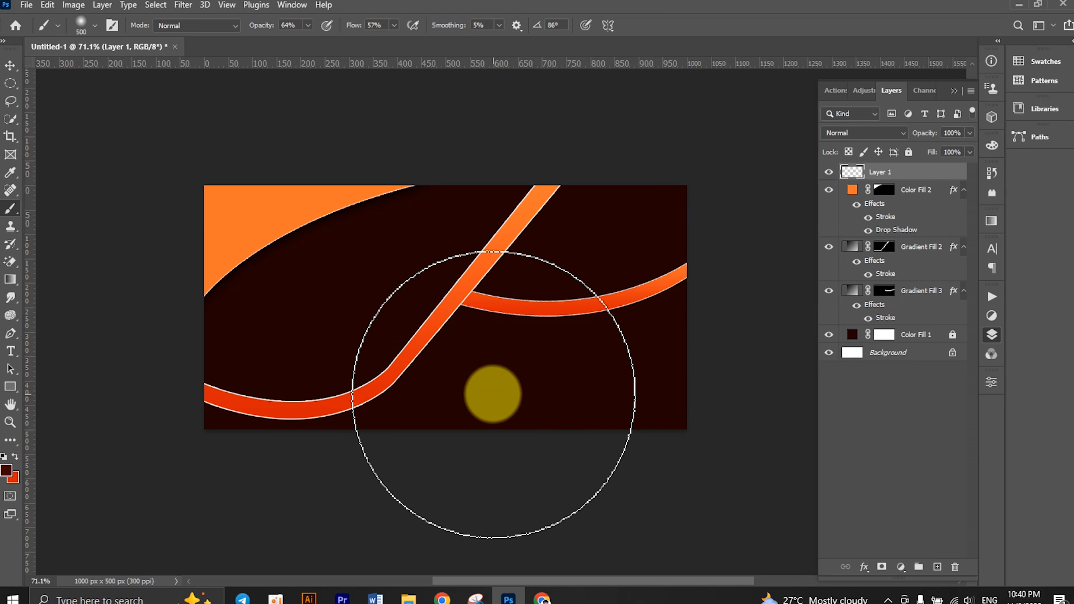
pyautogui.moveTo(923, 180); pyautogui.dragTo(888, 293)
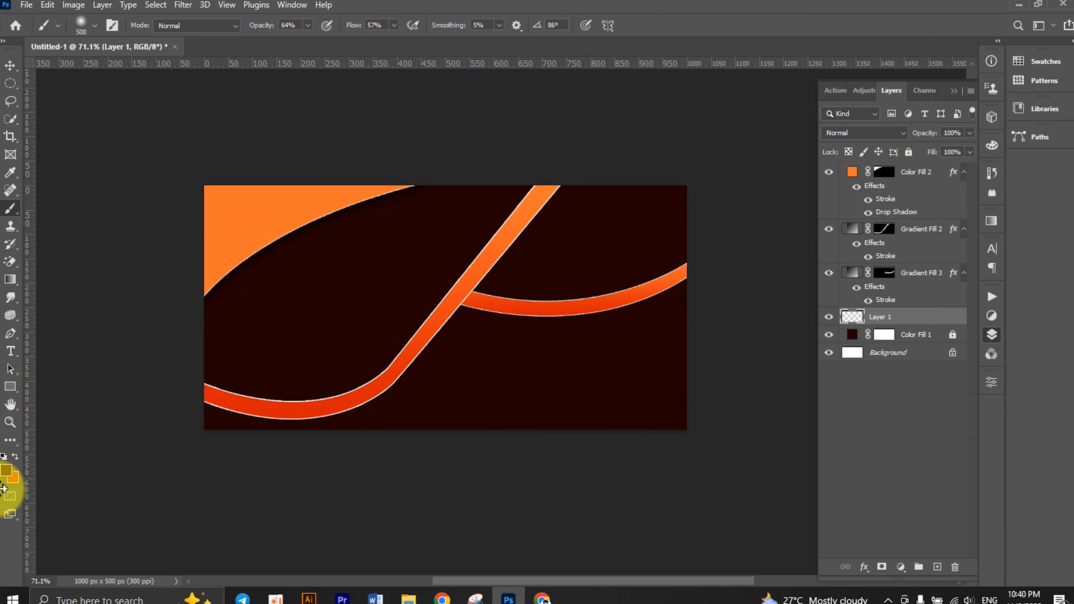
# - Set the foreground color to near-white #faf3f3 for the brush
pyautogui.click(5, 473)
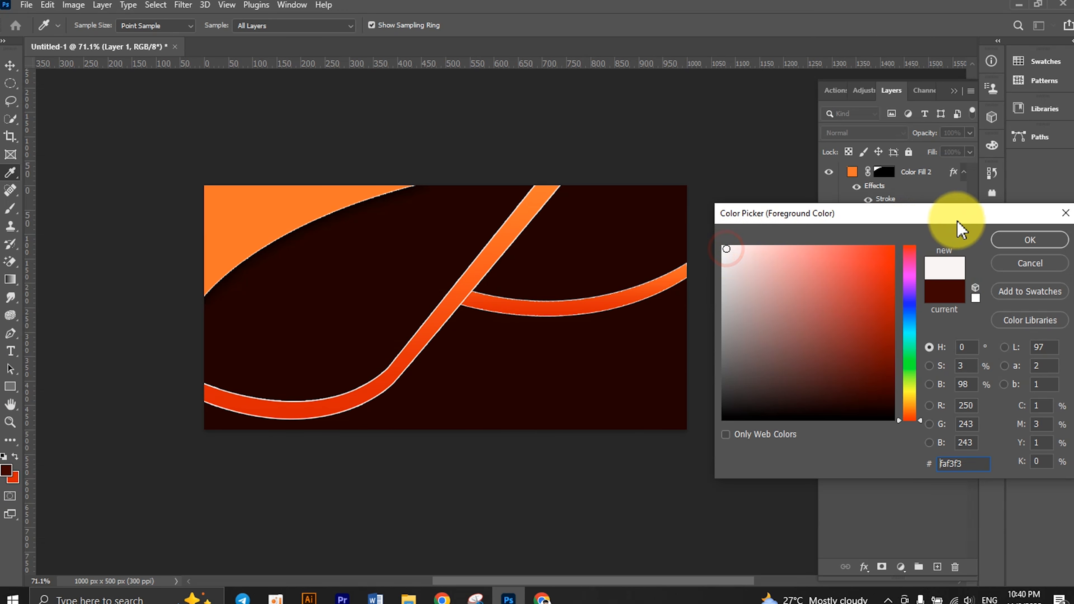
pyautogui.click(1025, 239)
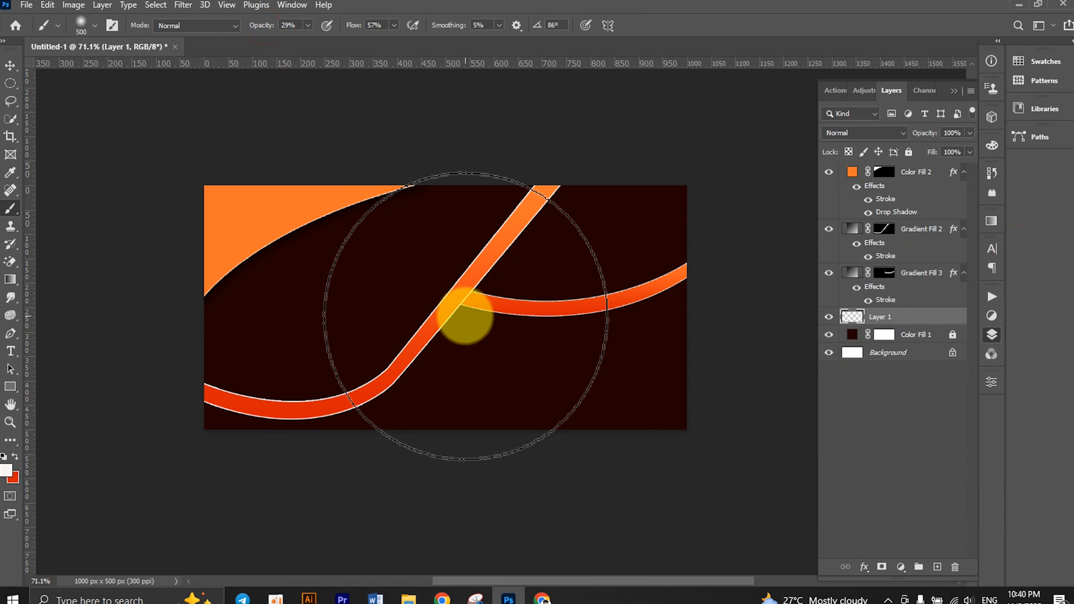
pyautogui.click(495, 385)
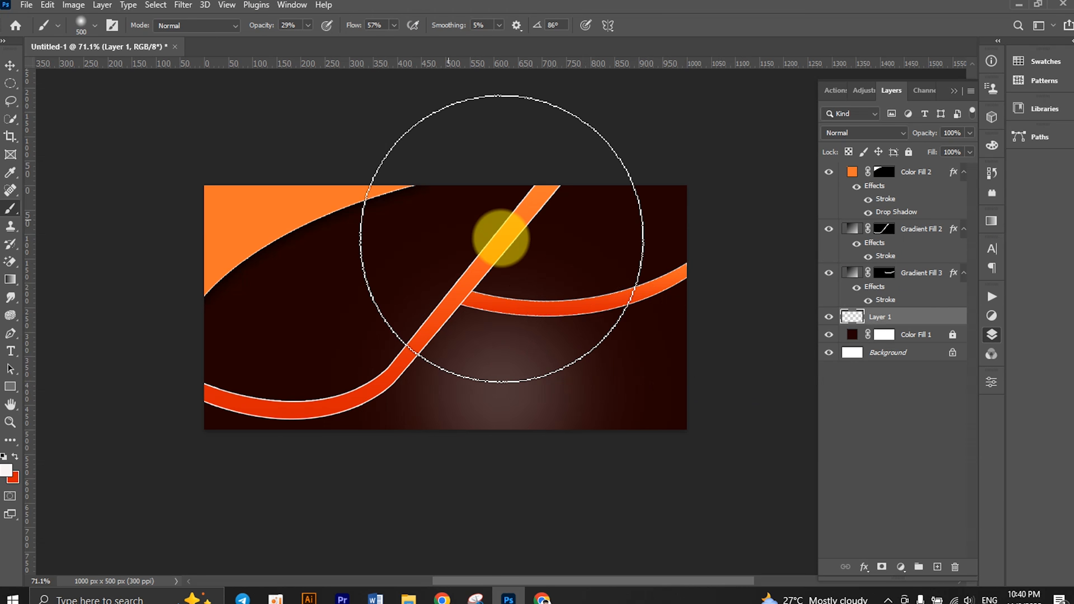
pyautogui.click(10, 65)
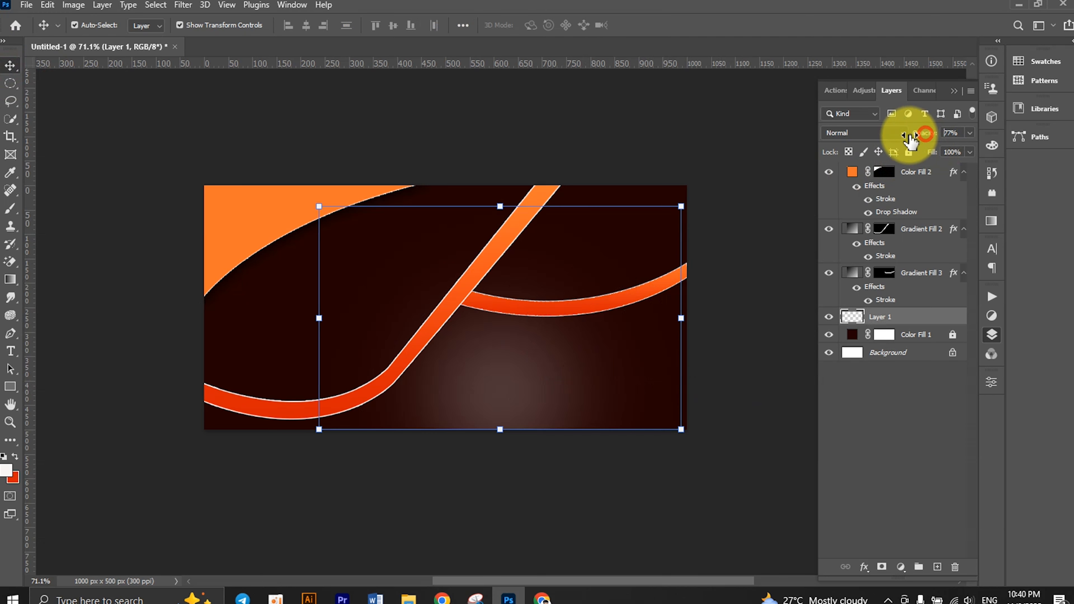
pyautogui.moveTo(914, 140); pyautogui.dragTo(905, 140)
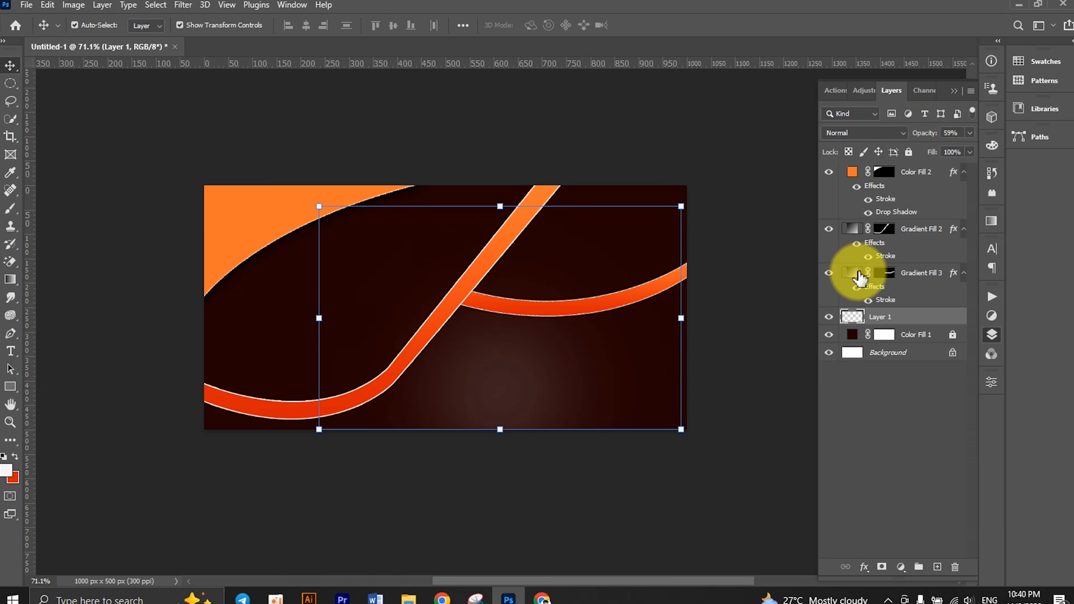
pyautogui.click(938, 567)
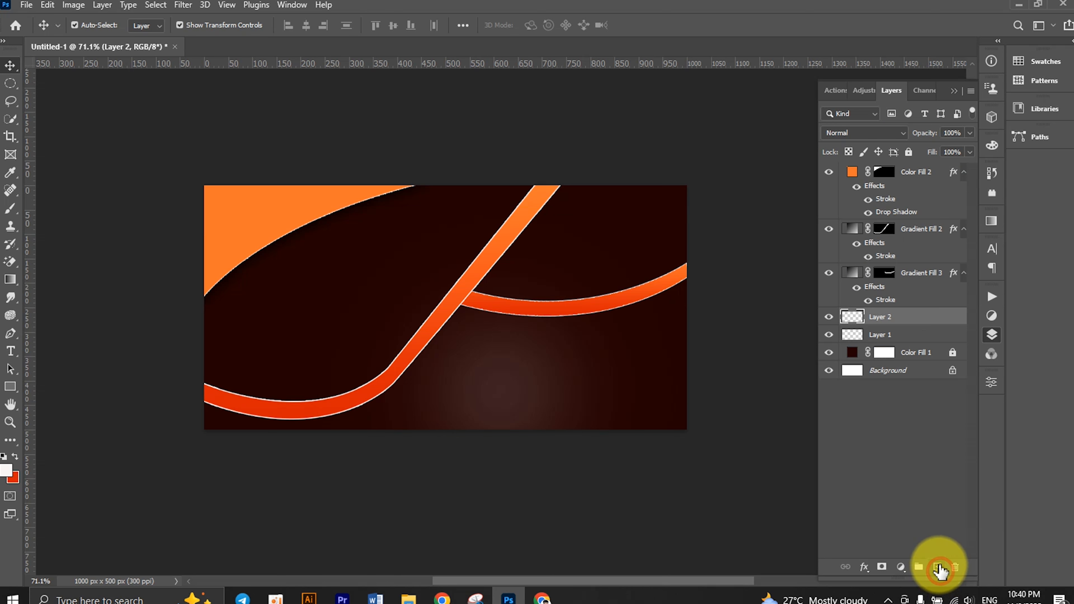
pyautogui.click(891, 335)
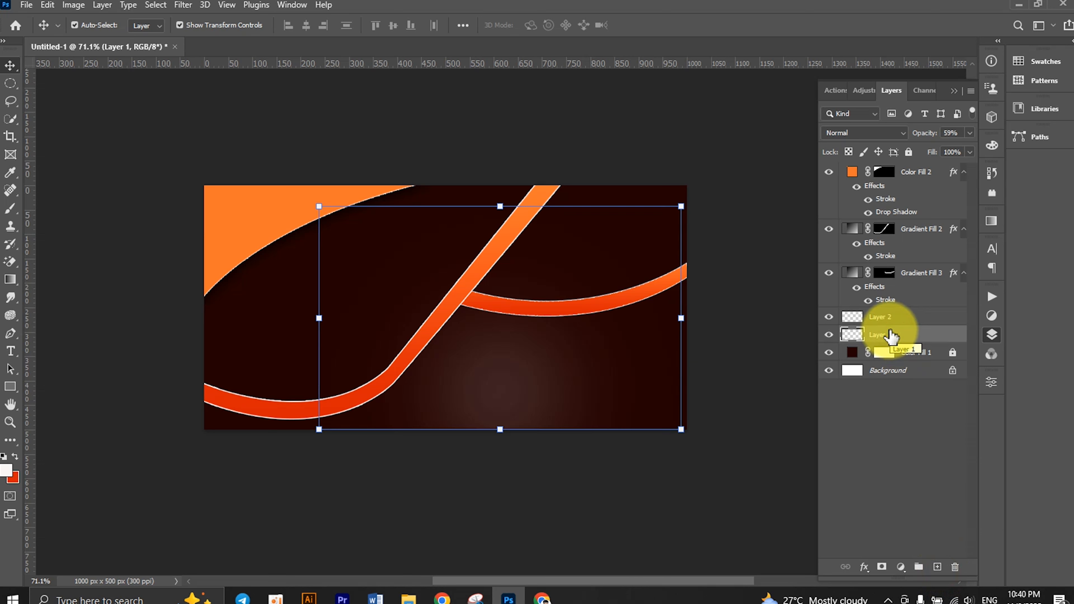
pyautogui.press('Delete')
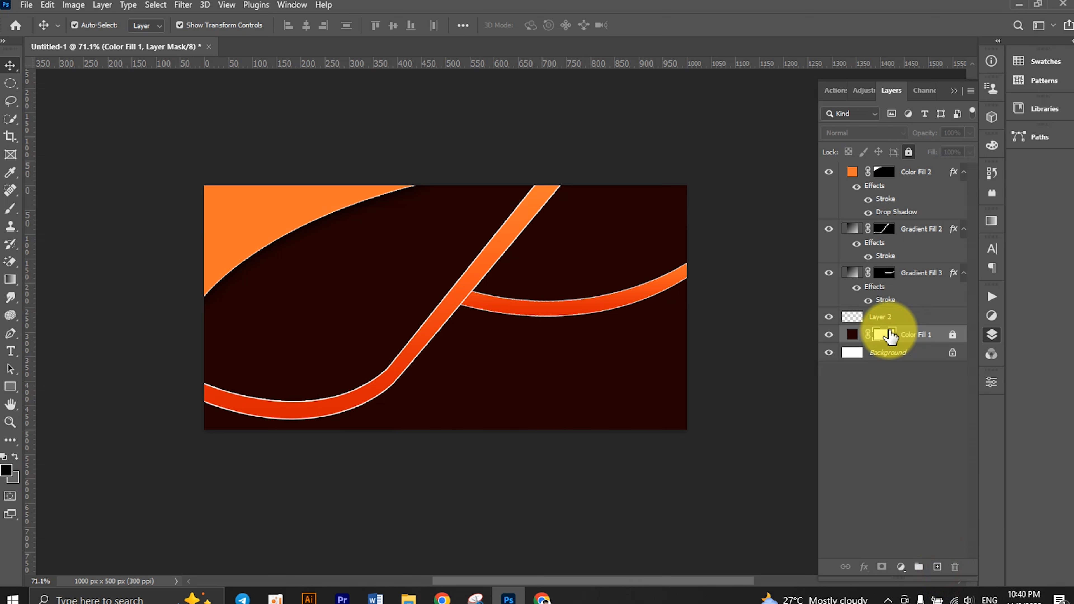
# - Reduce the brush to 400 px and paint one soft near-white glow on the empty layer, below the junction of the two bands
pyautogui.click(10, 209)
pyautogui.click(866, 316)
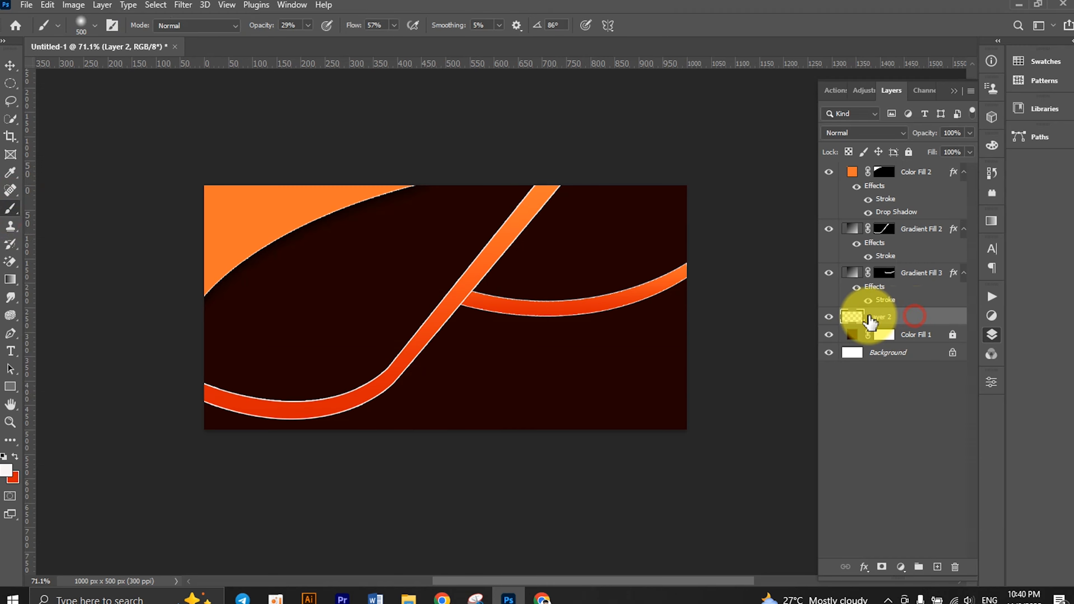
pyautogui.press('[')
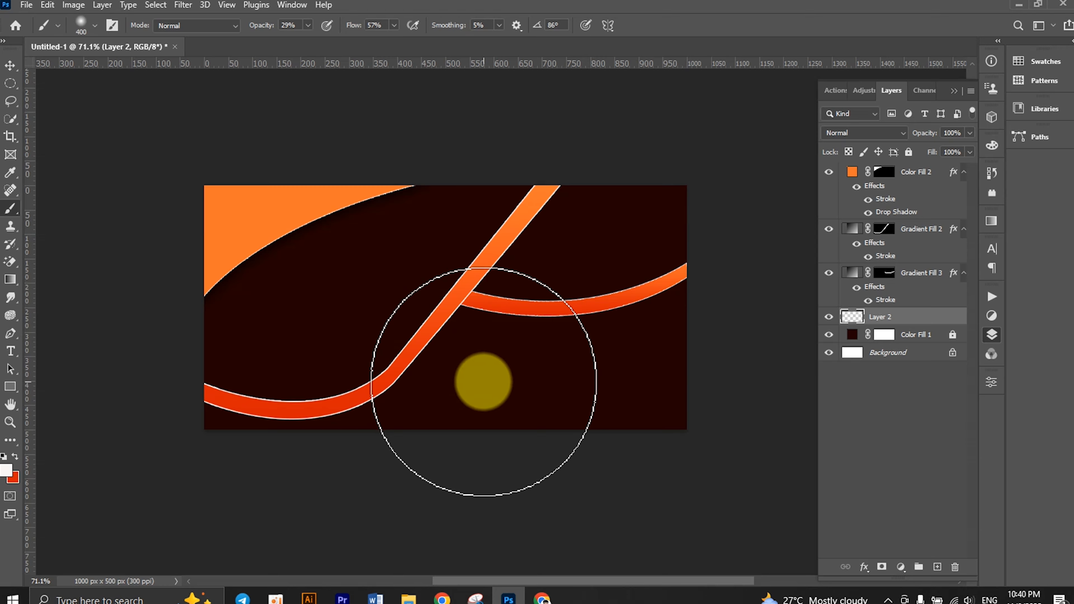
pyautogui.click(483, 378)
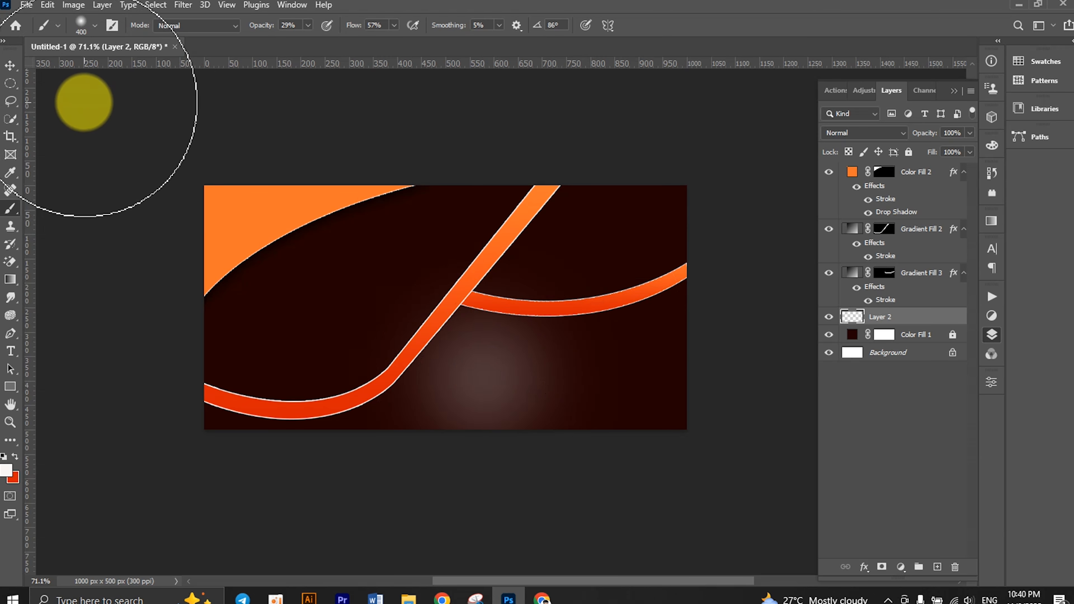
# - Apply a Gaussian Blur with a 4.0 pixel radius to the painted glow
pyautogui.click(10, 66)
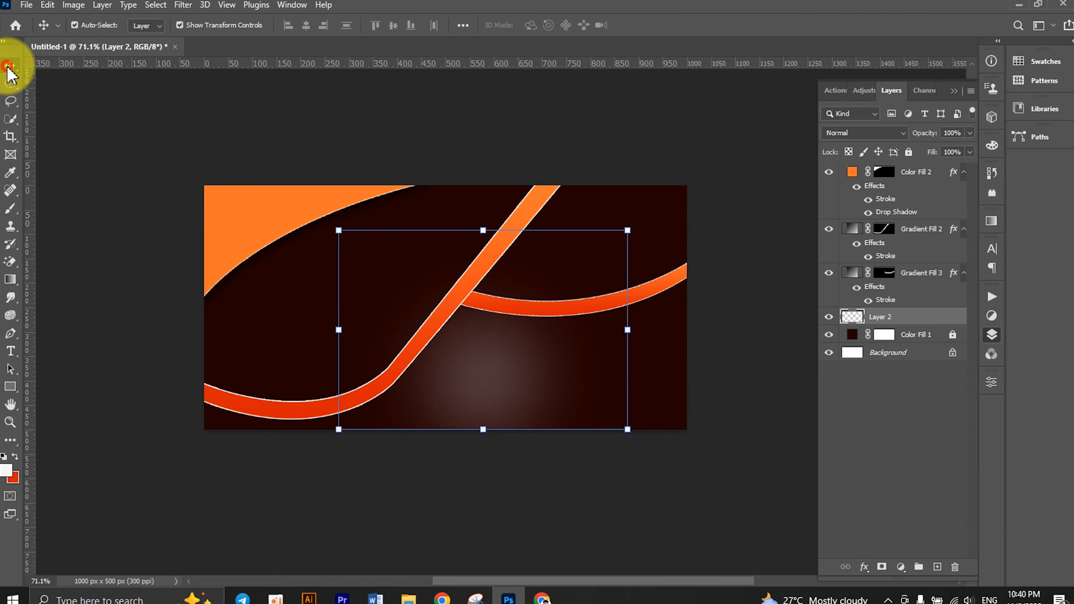
pyautogui.moveTo(966, 148); pyautogui.dragTo(1013, 148)
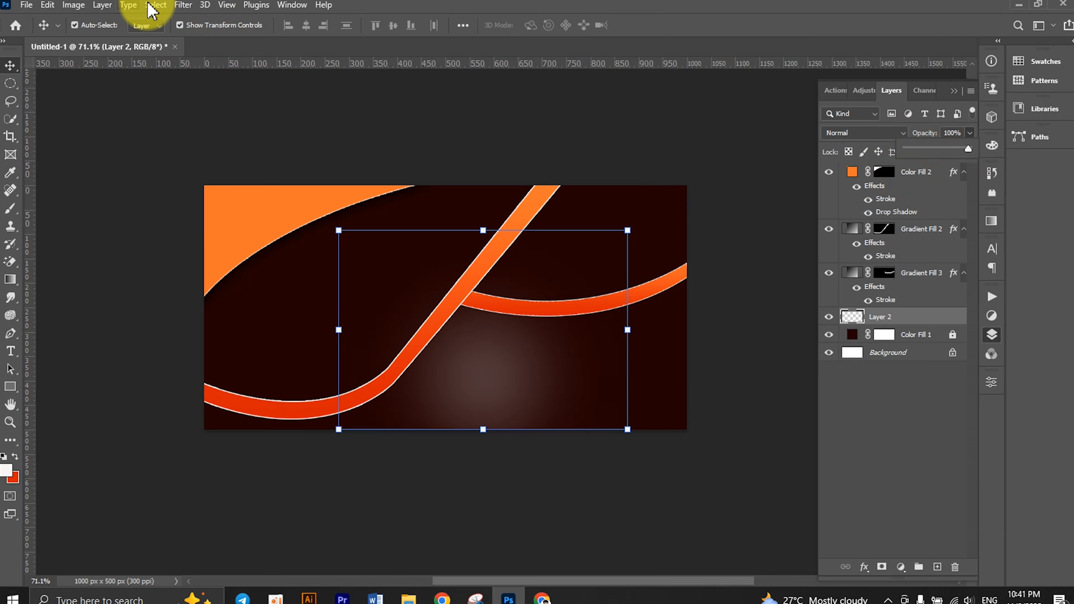
pyautogui.click(186, 5)
pyautogui.moveTo(258, 183)
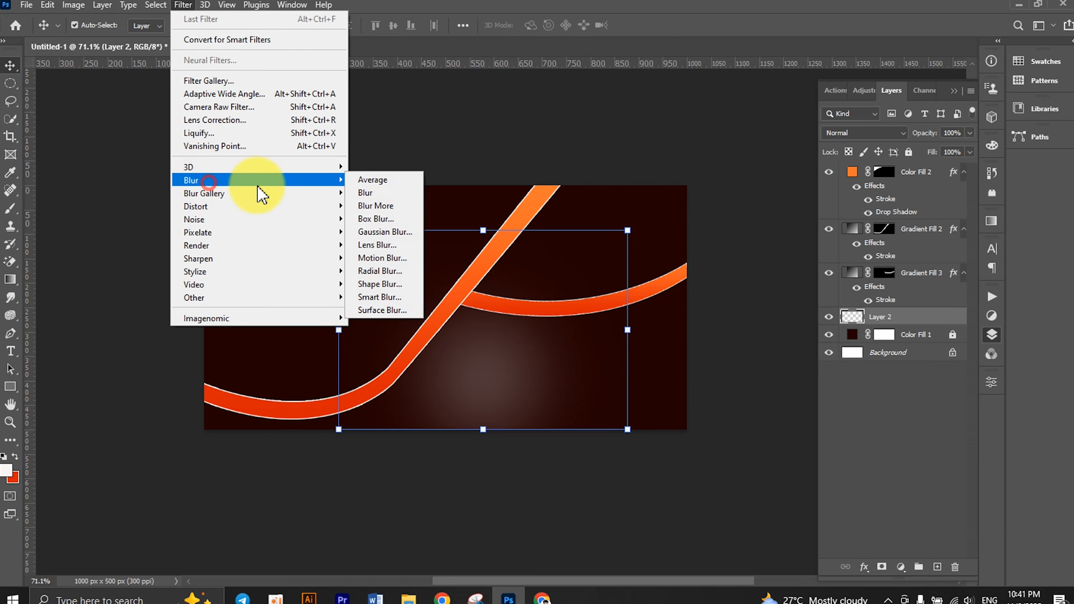
pyautogui.click(379, 237)
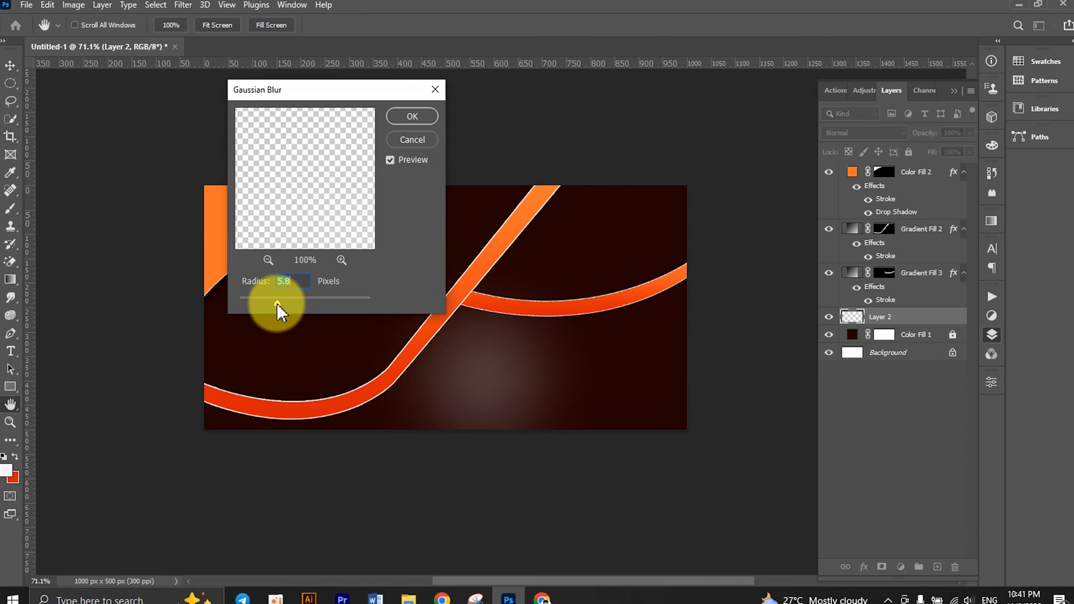
pyautogui.moveTo(279, 303)
pyautogui.mouseDown()
pyautogui.moveTo(333, 304)
pyautogui.moveTo(267, 302)
pyautogui.mouseUp()
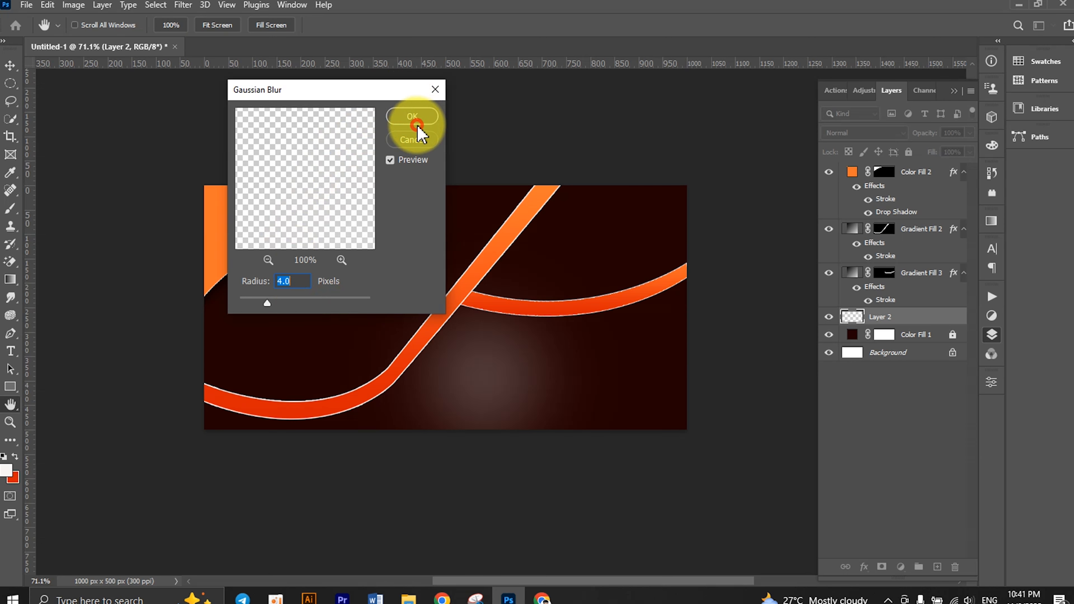
pyautogui.click(412, 117)
# - Scale the glow to about 72.63%, move it down near the canvas's lower edge, set its fill to 26%, and deselect it
pyautogui.press('v')
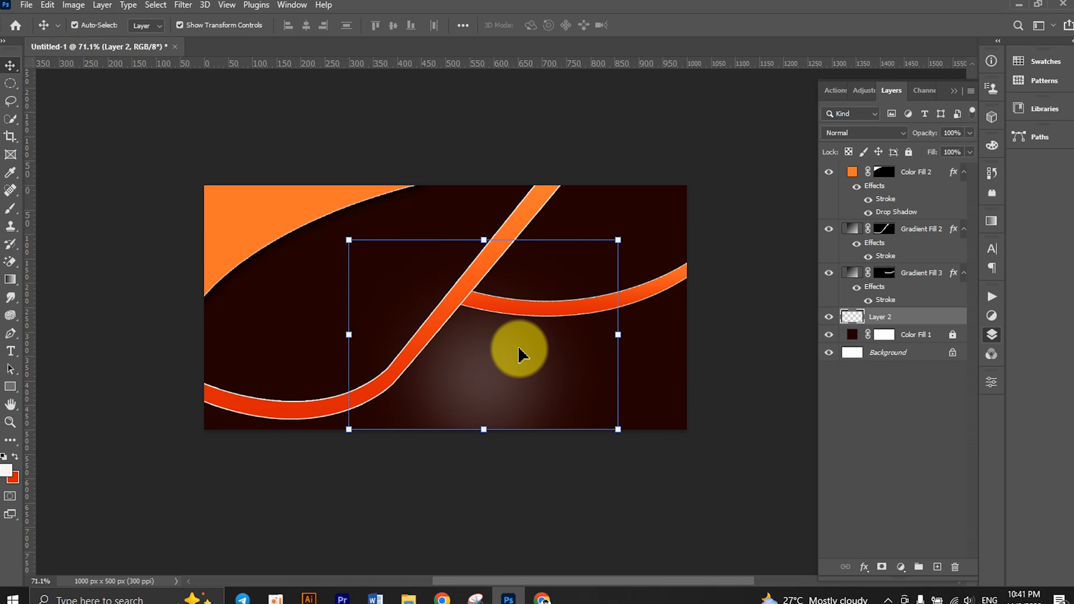
pyautogui.moveTo(618, 430); pyautogui.dragTo(564, 397)
pyautogui.moveTo(512, 378); pyautogui.dragTo(516, 411)
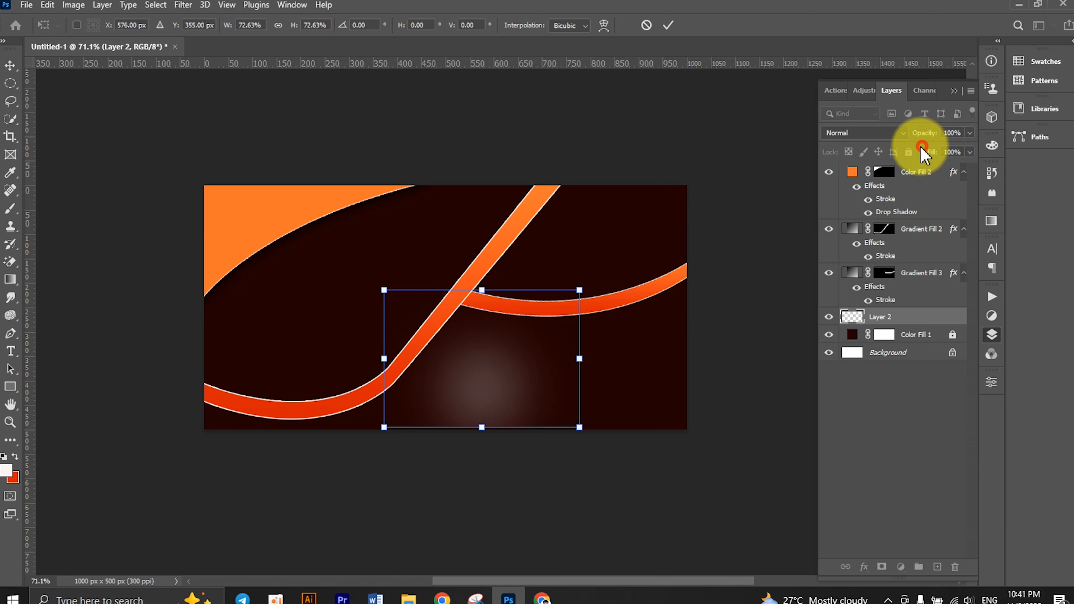
pyautogui.moveTo(932, 157); pyautogui.dragTo(889, 158)
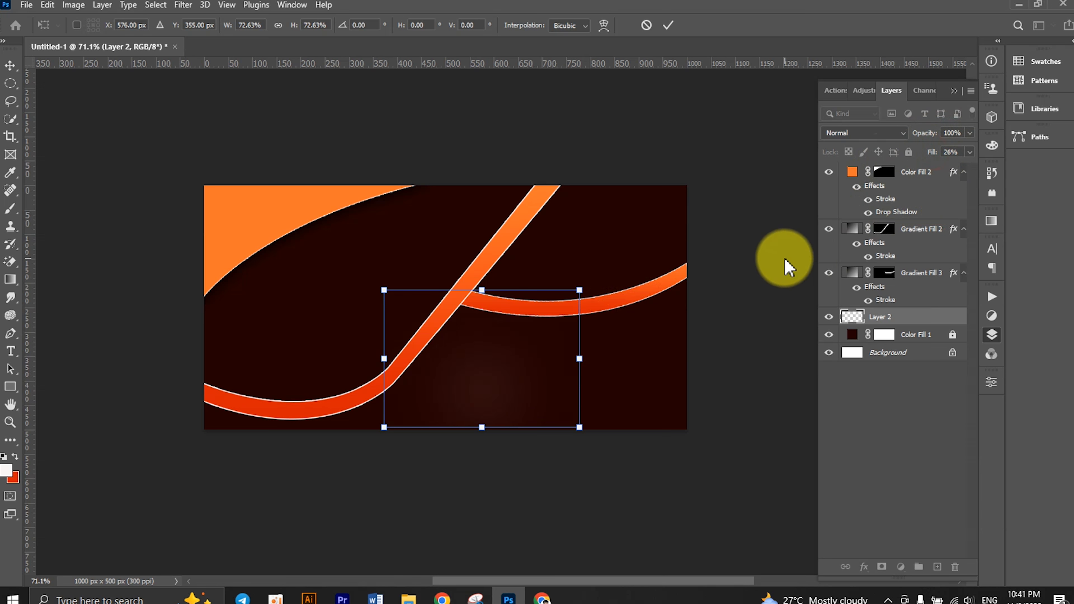
pyautogui.click(668, 25)
pyautogui.click(760, 193)
# - Add a new layer above the orange corner shape and enter the text "Health food Res" just below the junction of the bands
pyautogui.scroll(2, 715, 328)
pyautogui.scroll(-2, 715, 328)
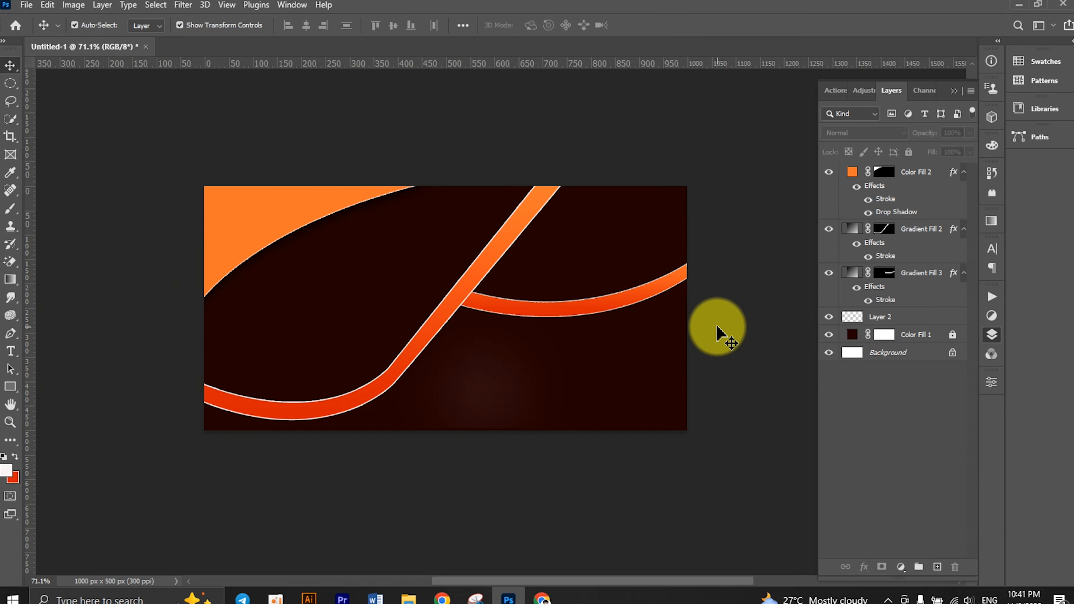
pyautogui.scroll(1, 714, 329)
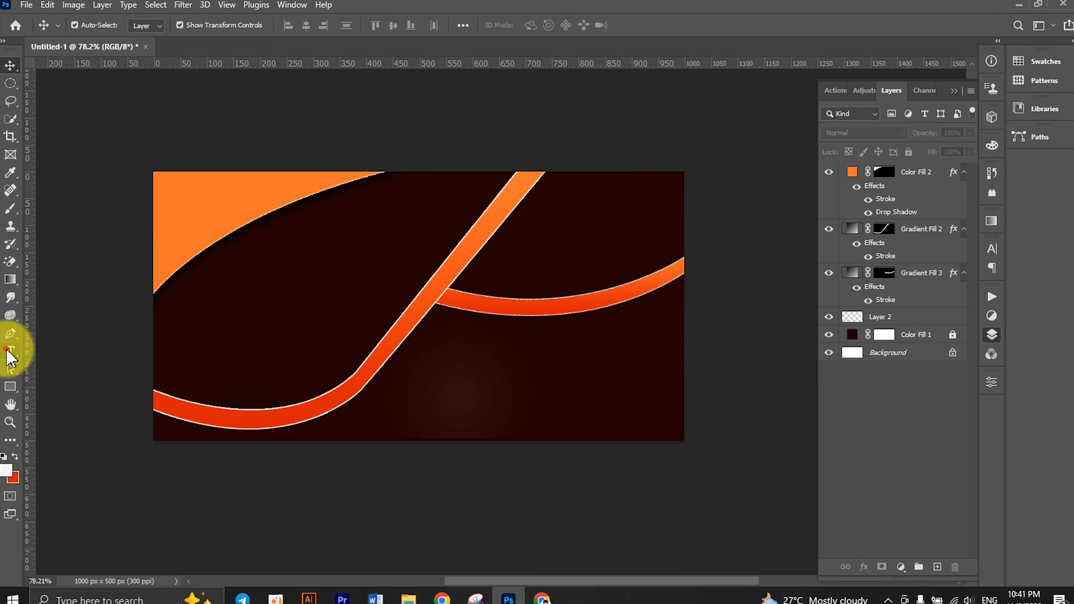
pyautogui.click(926, 172)
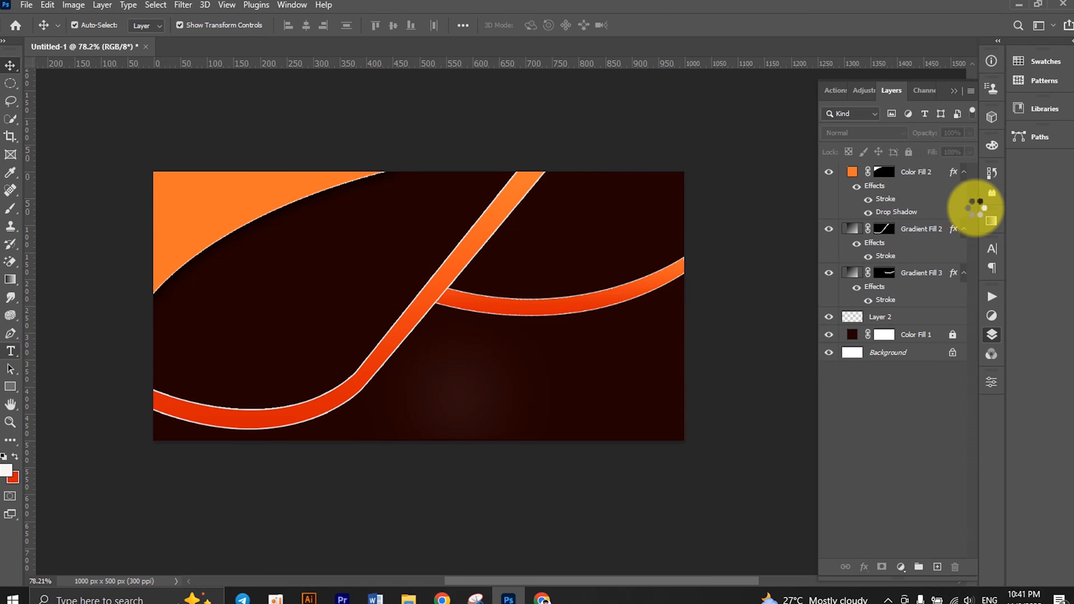
pyautogui.click(11, 351)
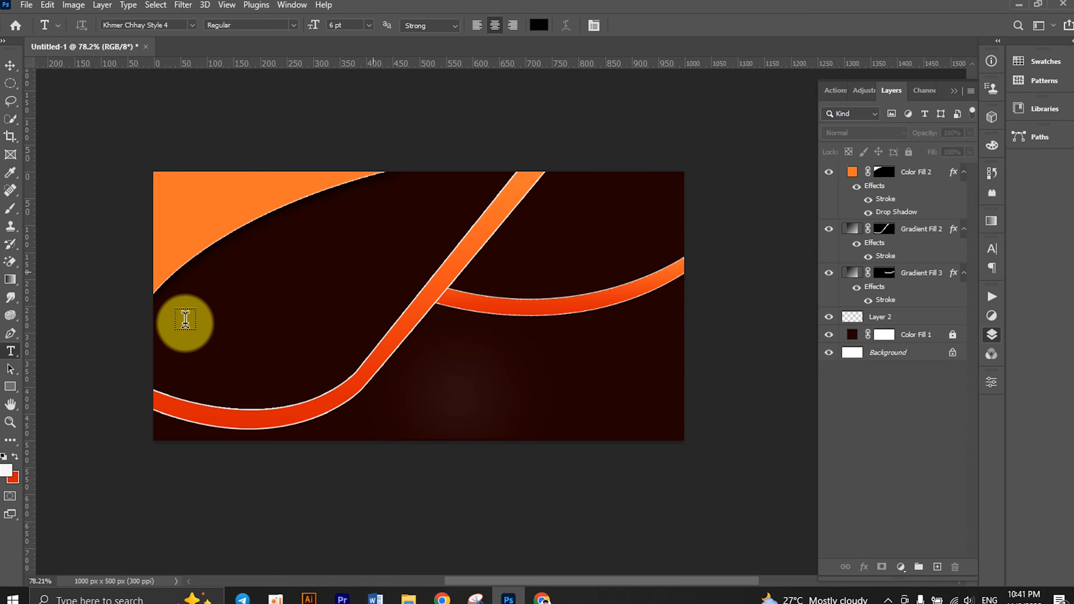
pyautogui.click(938, 568)
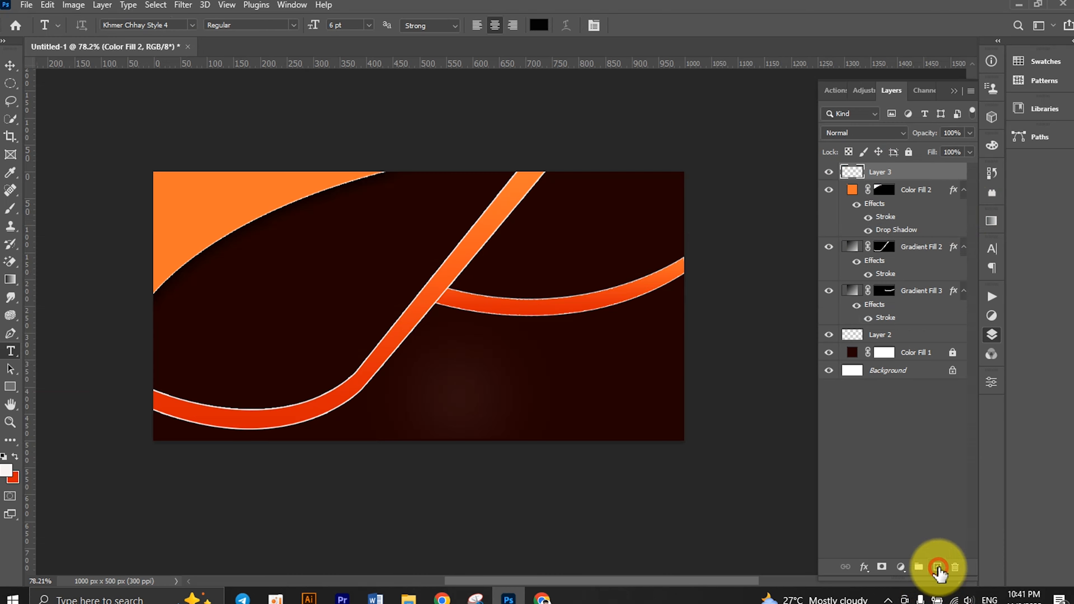
pyautogui.click(446, 342)
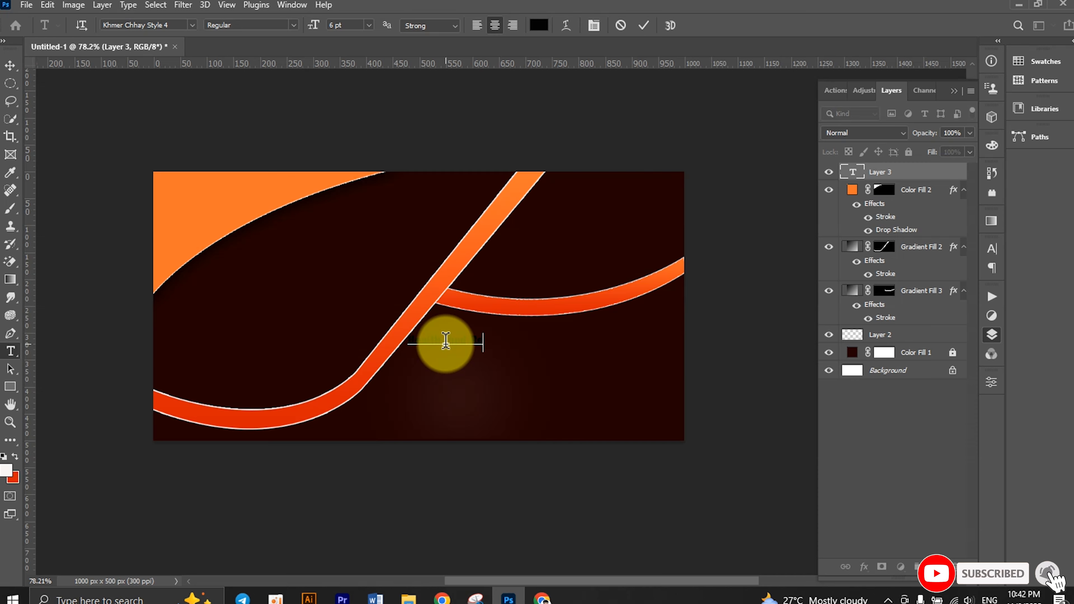
# - Recolor all of the entered text near-white
pyautogui.hotkey('ctrl', 'a')
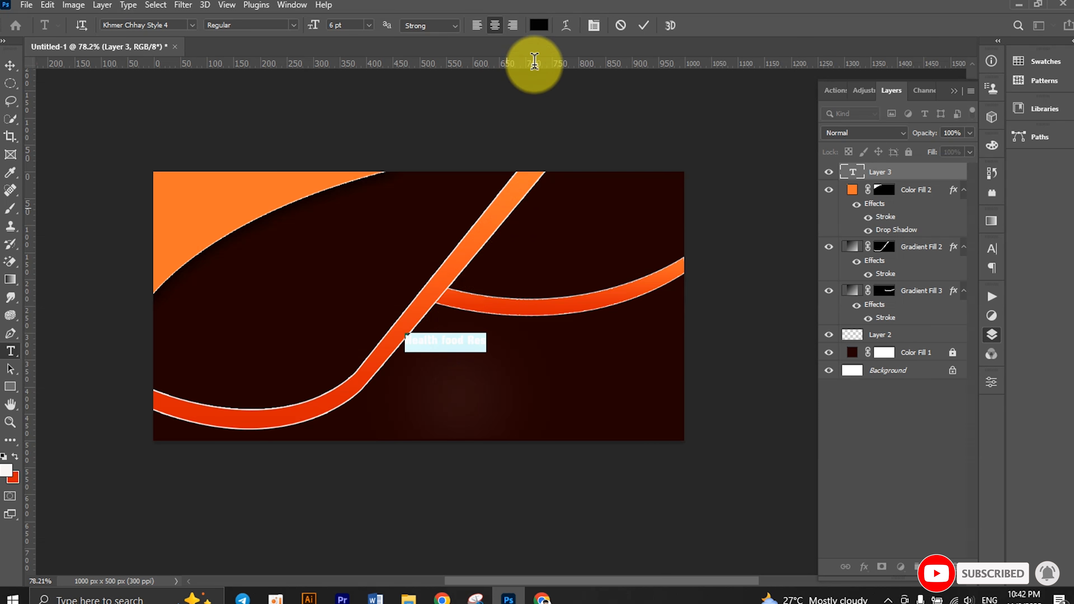
pyautogui.click(539, 25)
pyautogui.click(722, 247)
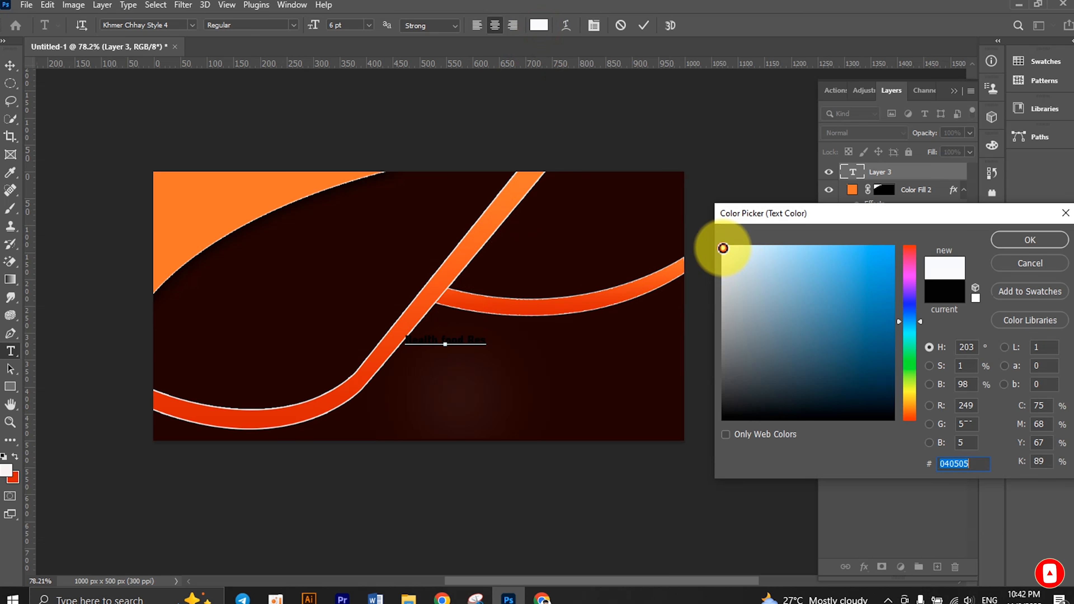
pyautogui.click(1017, 242)
# - Complete the text as "Health food Restaurrant" and commit it
pyautogui.click(473, 338)
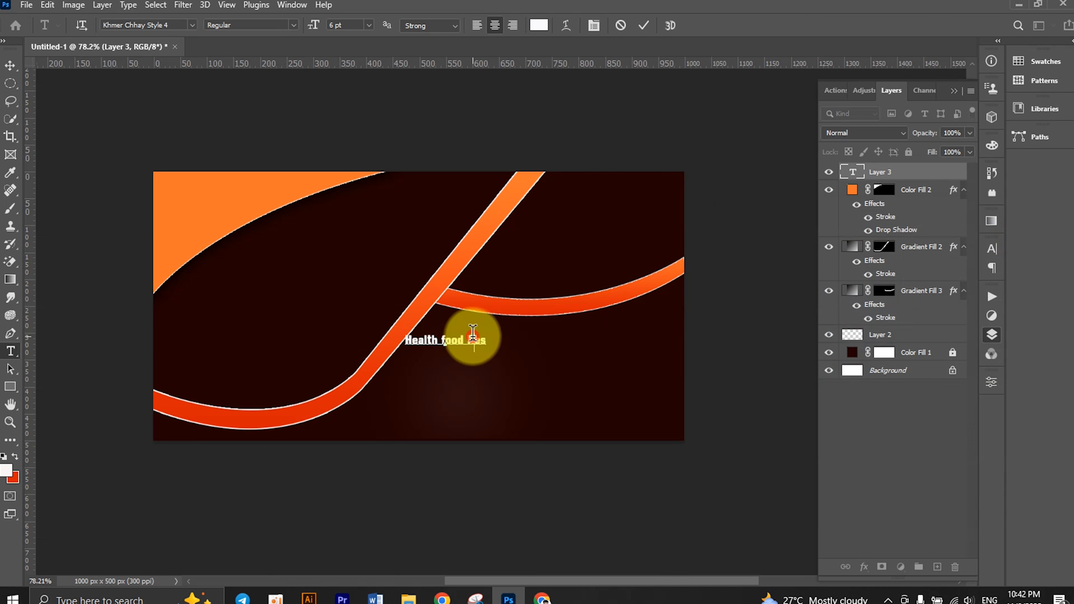
pyautogui.click(485, 340)
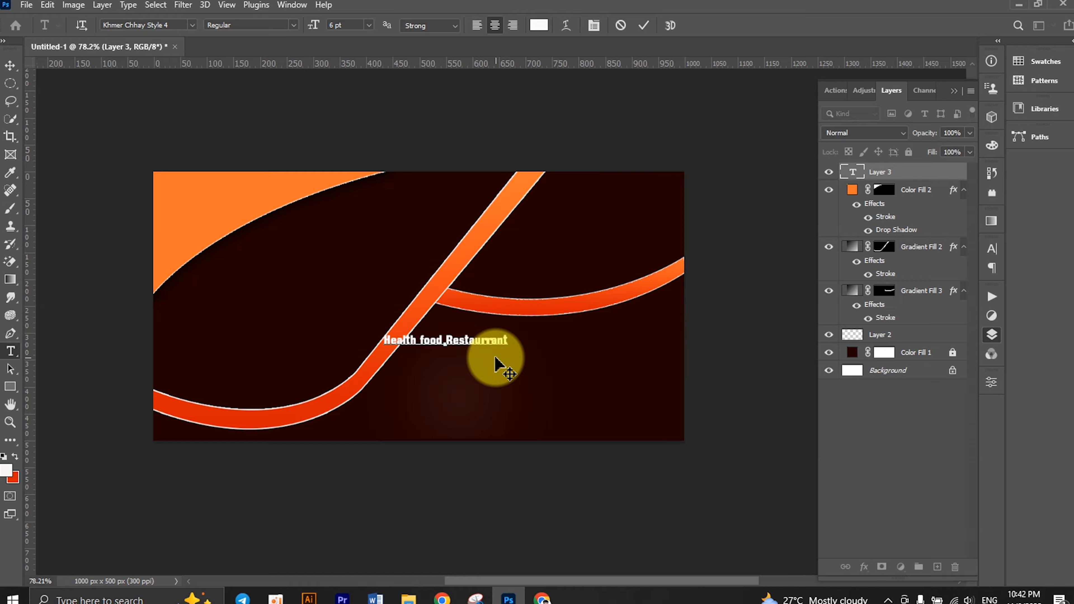
pyautogui.click(644, 25)
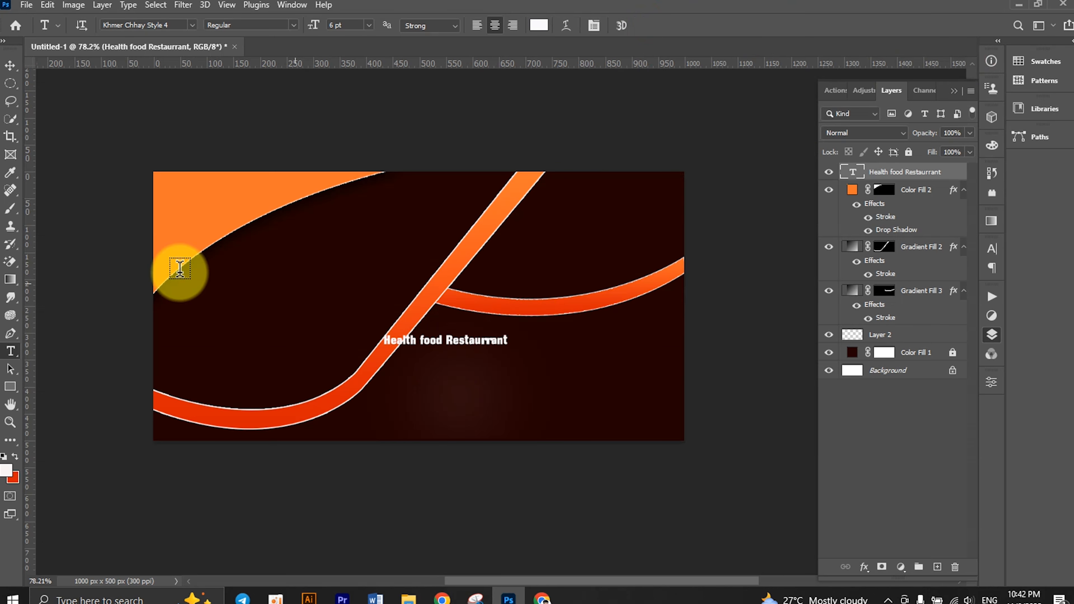
# - Move the restaurant text beneath the right-hand curved band, scale it to about 173.75%, and apply the transformation
pyautogui.press('v')
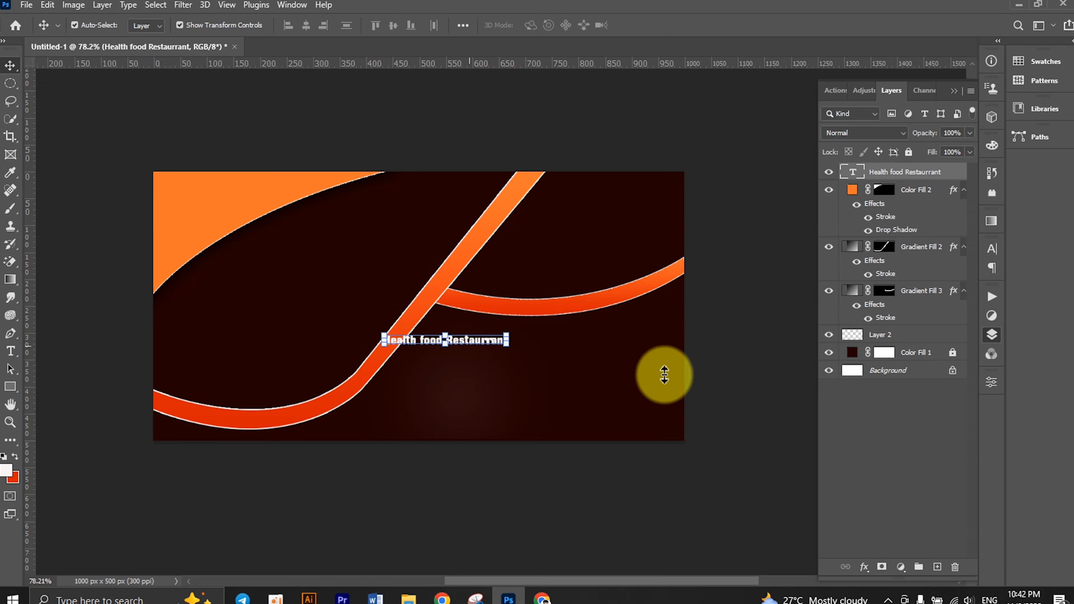
pyautogui.click(773, 336)
pyautogui.moveTo(476, 348); pyautogui.dragTo(642, 359)
pyautogui.hotkey('ctrl', 't')
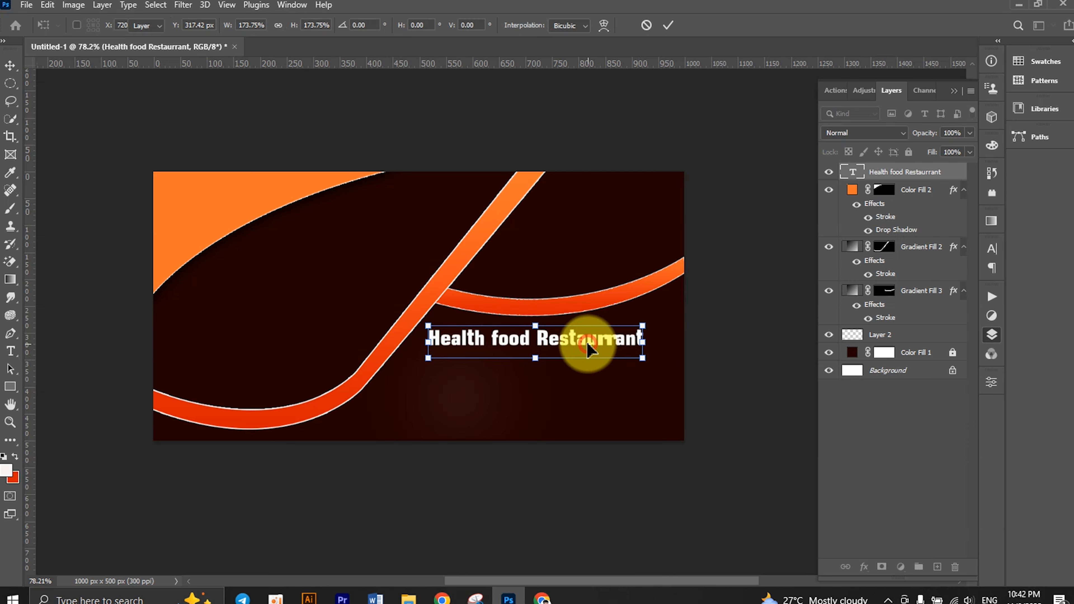
pyautogui.doubleClick(588, 348)
# - Recolor the whole restaurant text with the orange sampled from the diagonal band and commit the change
pyautogui.doubleClick(588, 345)
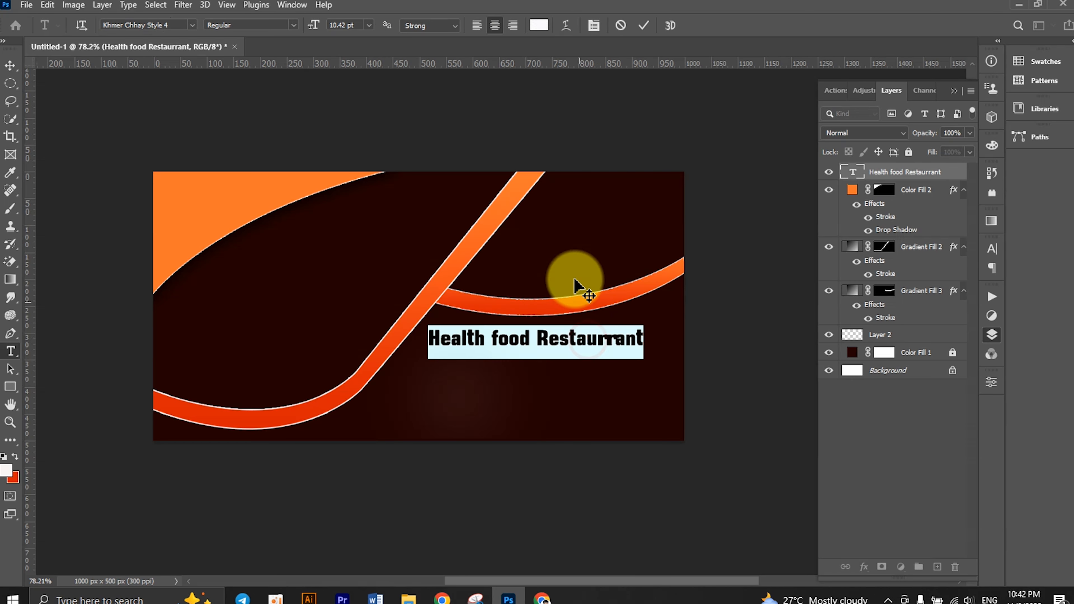
pyautogui.click(539, 25)
pyautogui.click(492, 224)
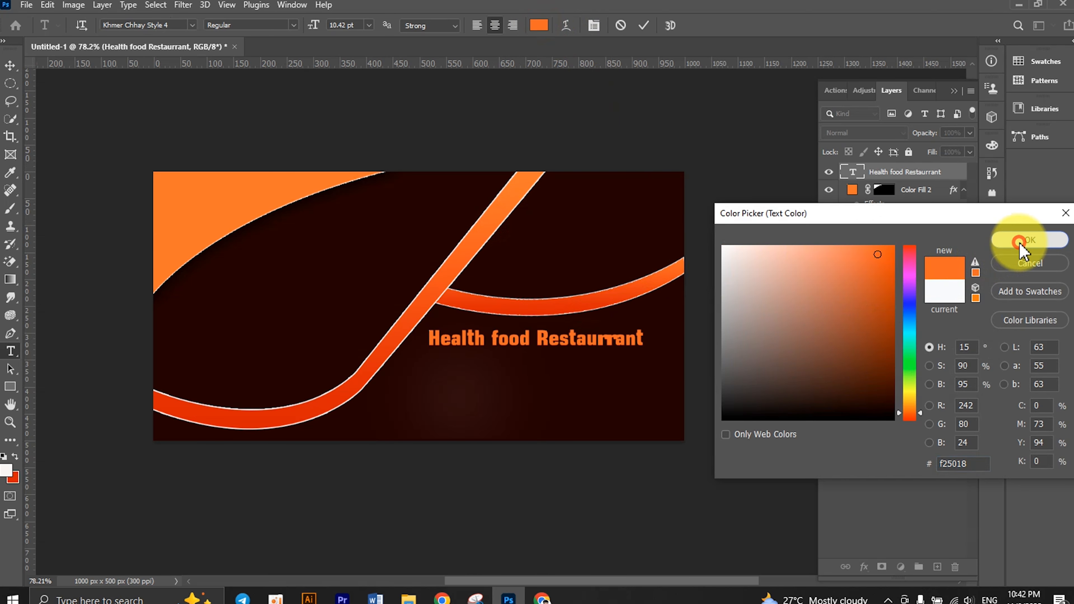
pyautogui.click(1029, 240)
pyautogui.click(640, 29)
pyautogui.click(10, 65)
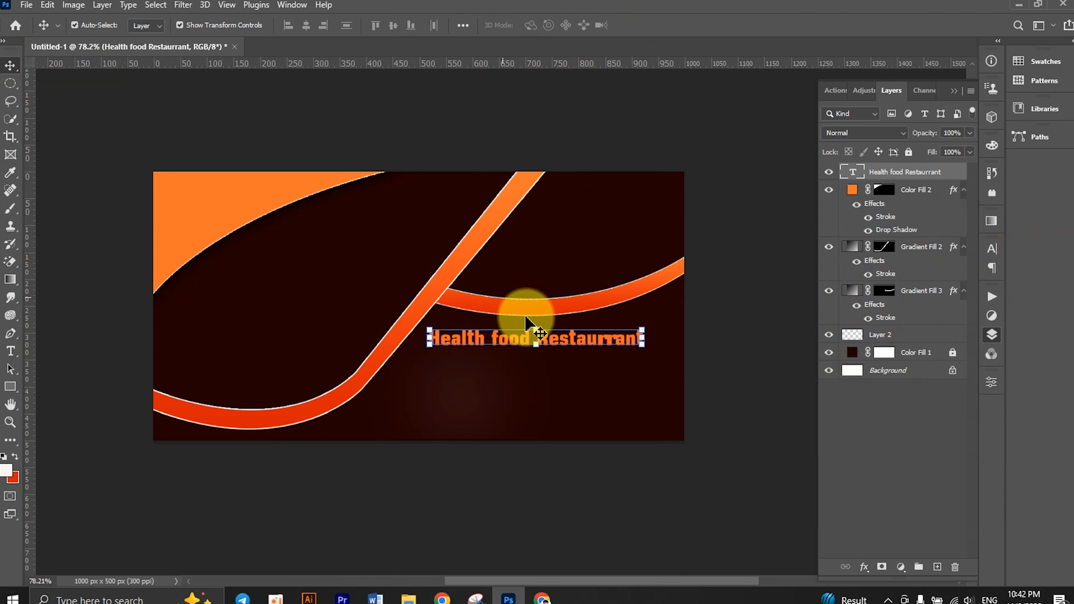
# - Nudge the restaurant title slightly to the right and delete its extra "r" so it reads "Health food Restaurant"
pyautogui.moveTo(617, 341); pyautogui.dragTo(620, 344)
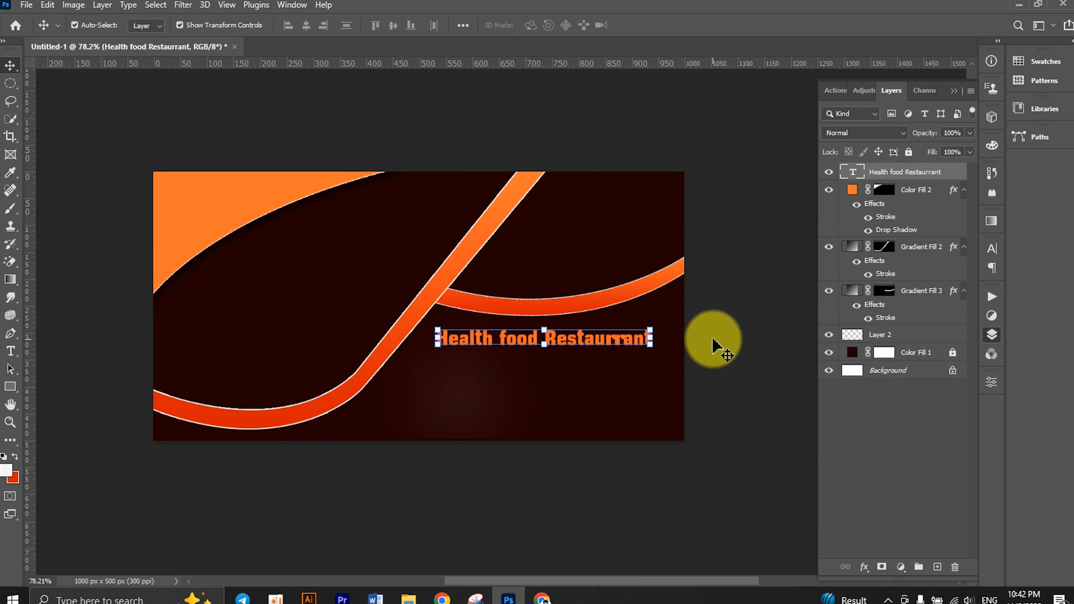
pyautogui.click(715, 347)
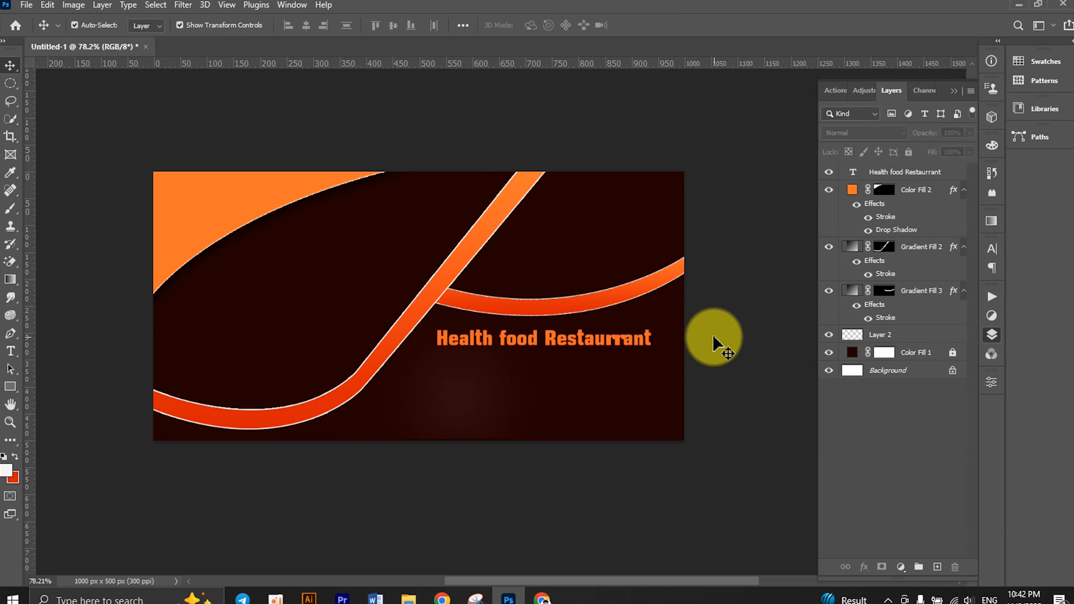
pyautogui.doubleClick(628, 342)
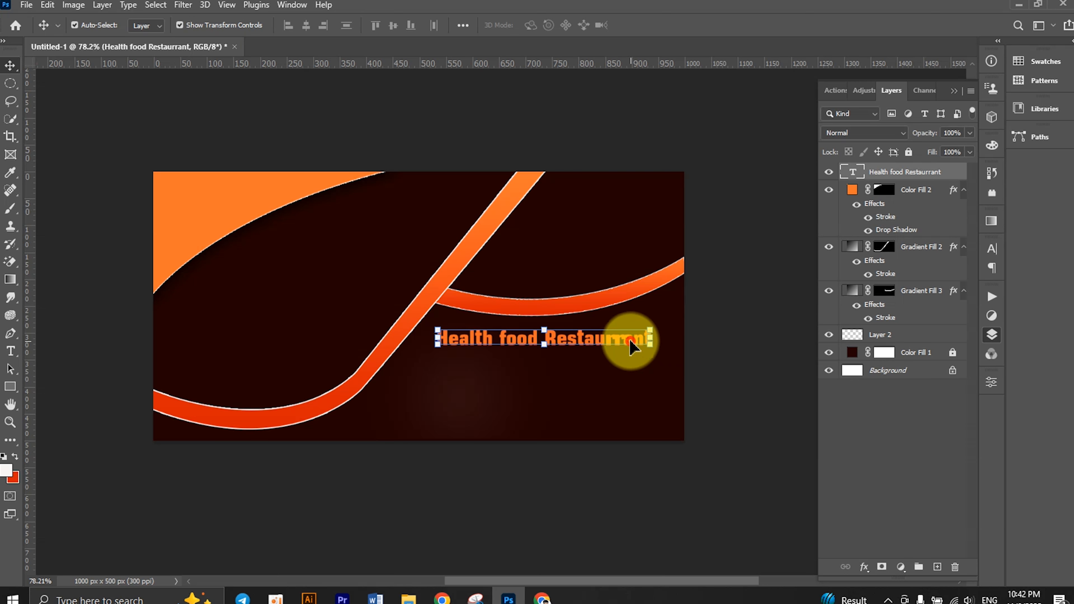
pyautogui.click(625, 339)
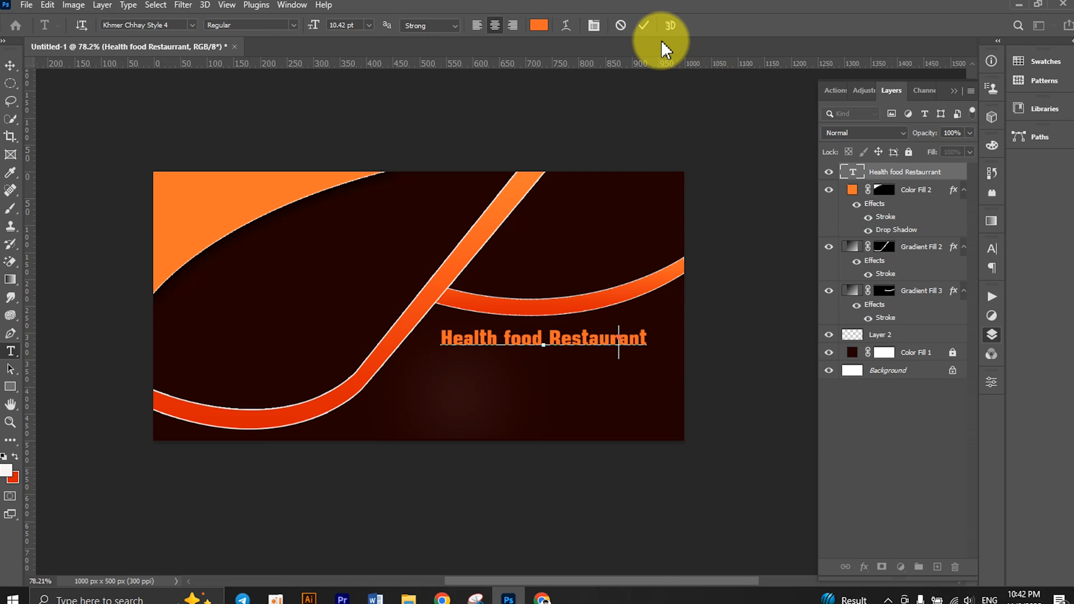
pyautogui.press('BackSpace')
# - Set the tracking of the whole restaurant title to 40, commit the change, and deselect it
pyautogui.hotkey('ctrl', 'a')
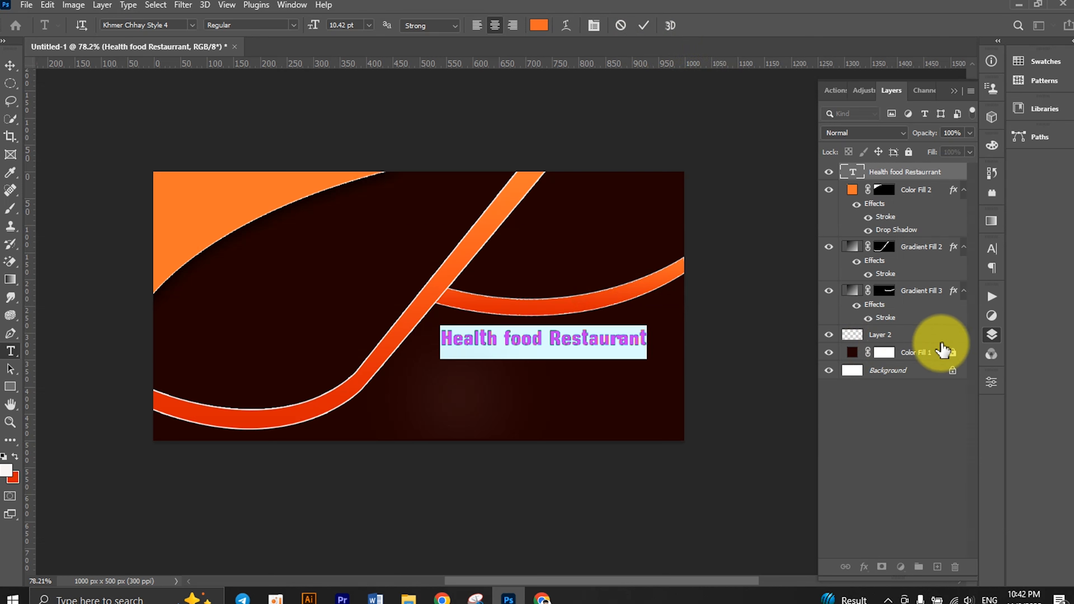
pyautogui.click(992, 383)
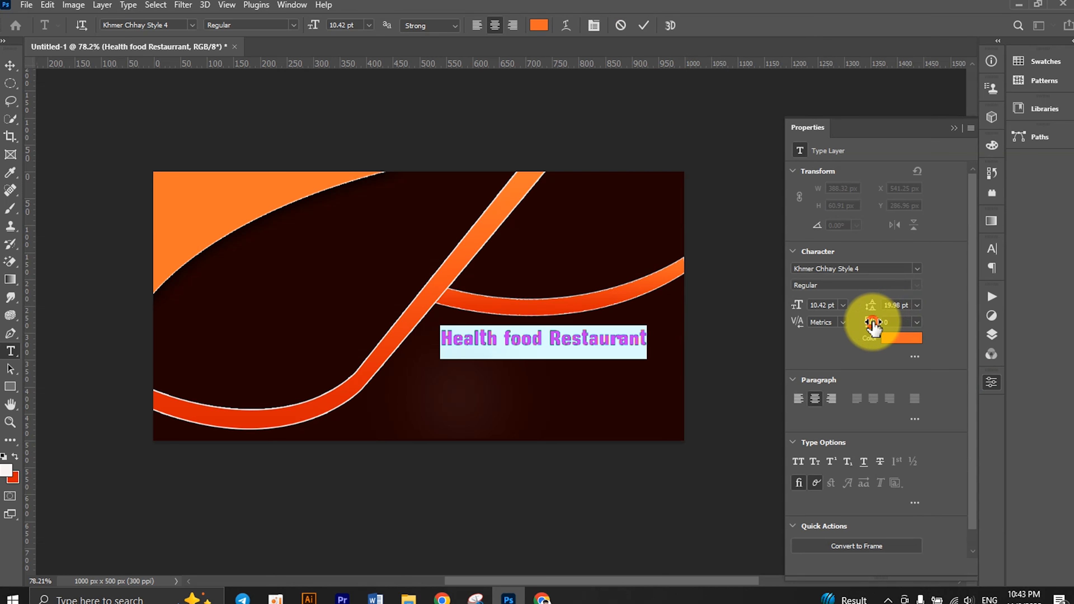
pyautogui.click(644, 26)
pyautogui.click(10, 64)
pyautogui.click(725, 393)
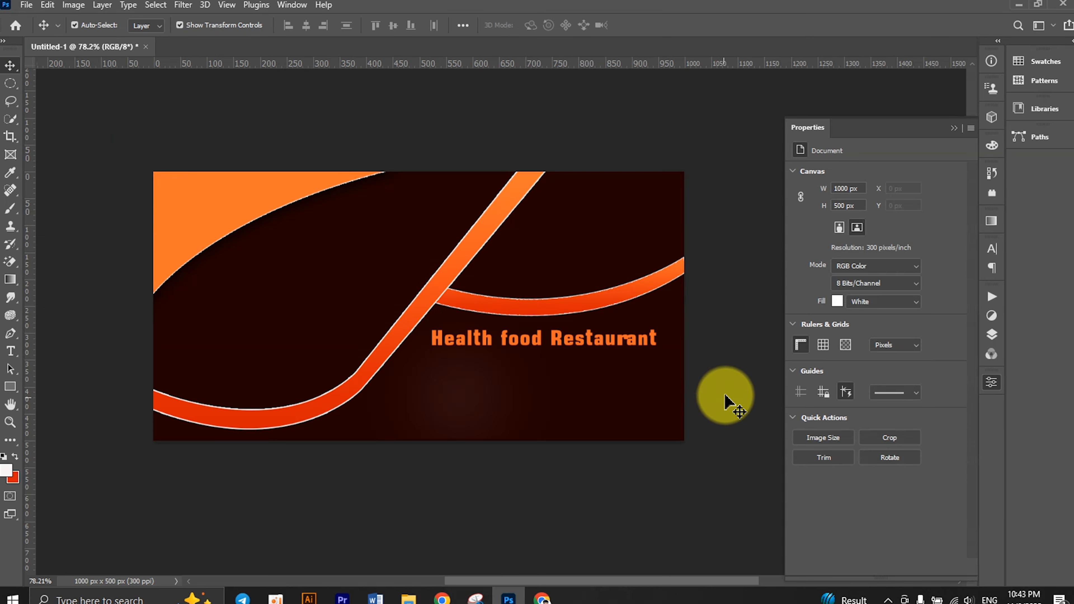
# - Scale the restaurant title down to about 92.79% beneath the right-hand curved band and apply the transformation
pyautogui.moveTo(615, 354); pyautogui.dragTo(659, 327)
pyautogui.click(668, 25)
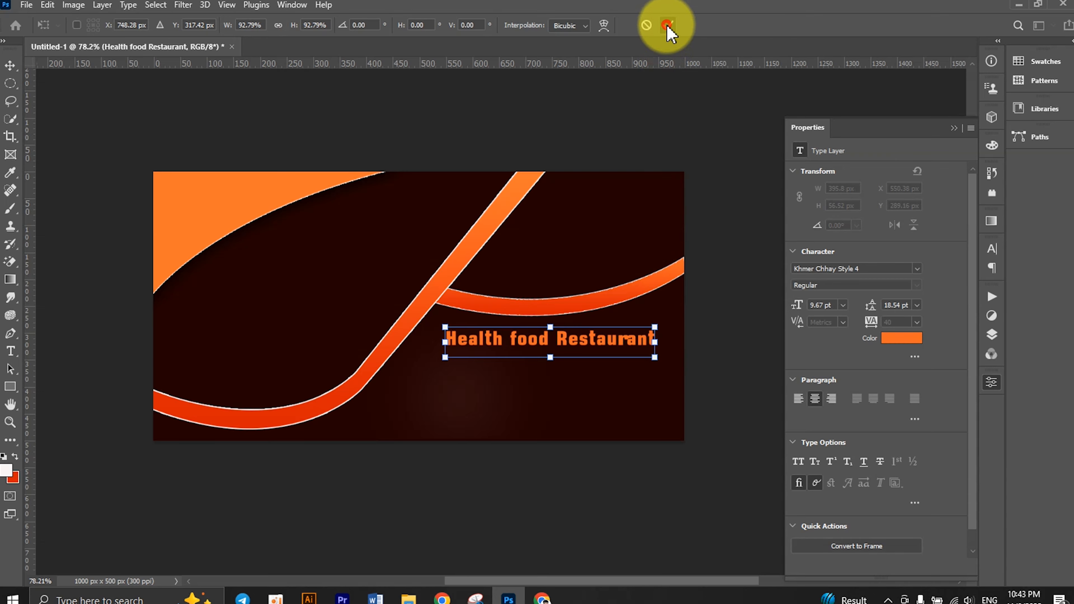
pyautogui.click(692, 146)
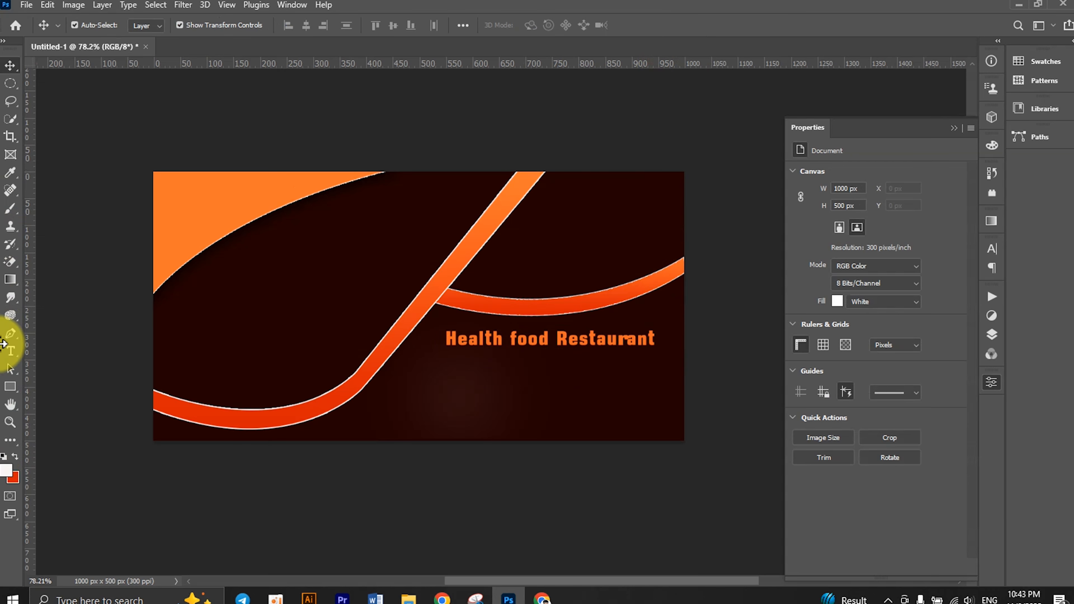
# - Draw a small ellipse about 15 x 17 px below the title's start, with no stroke and a dark red fill
pyautogui.click(19, 396)
pyautogui.click(68, 400)
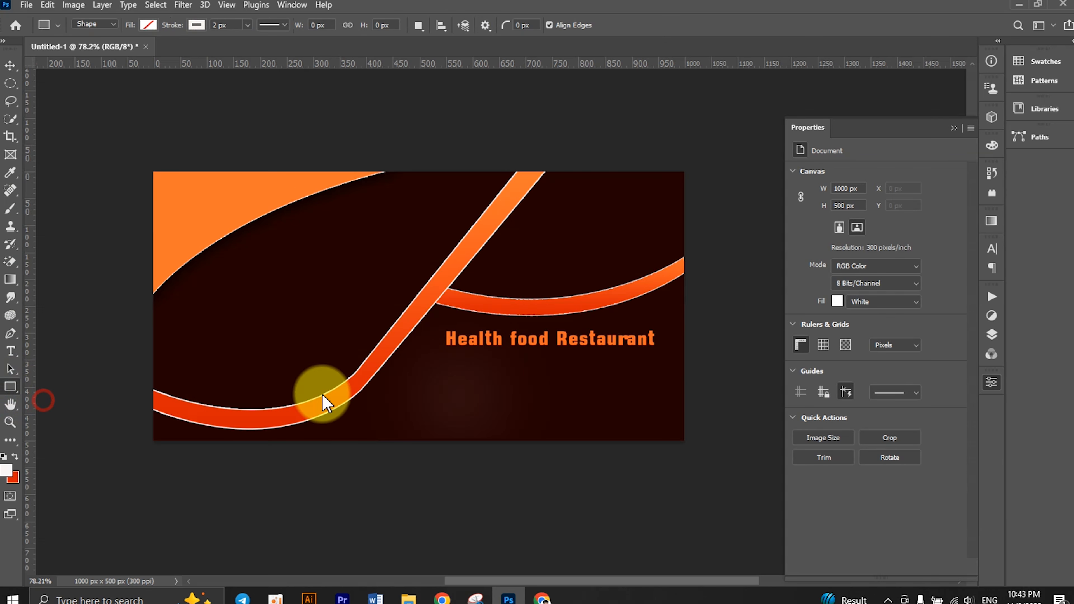
pyautogui.moveTo(426, 364); pyautogui.dragTo(434, 370)
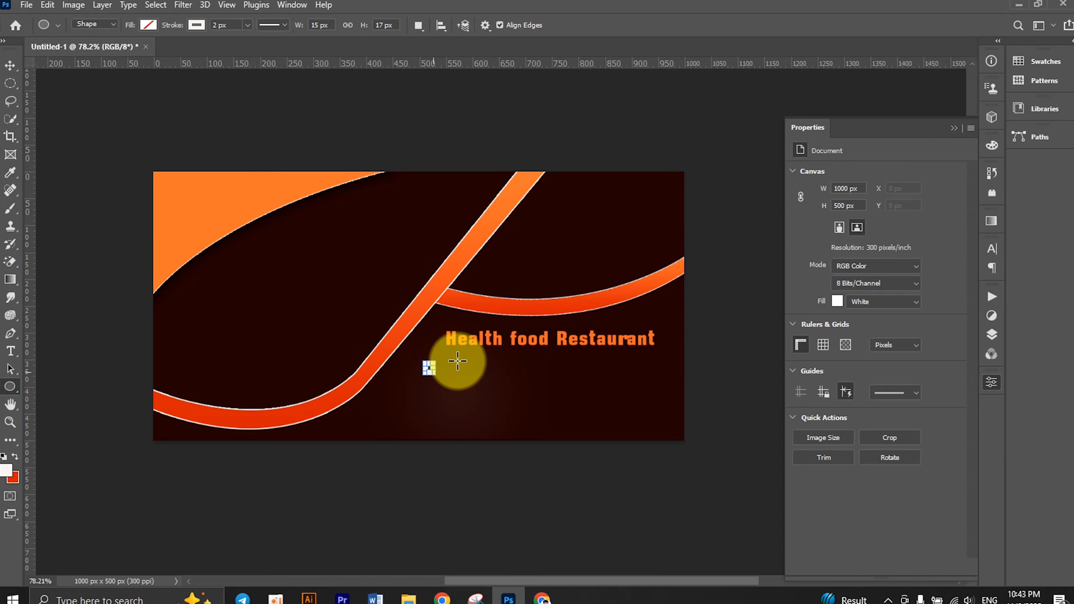
pyautogui.click(836, 291)
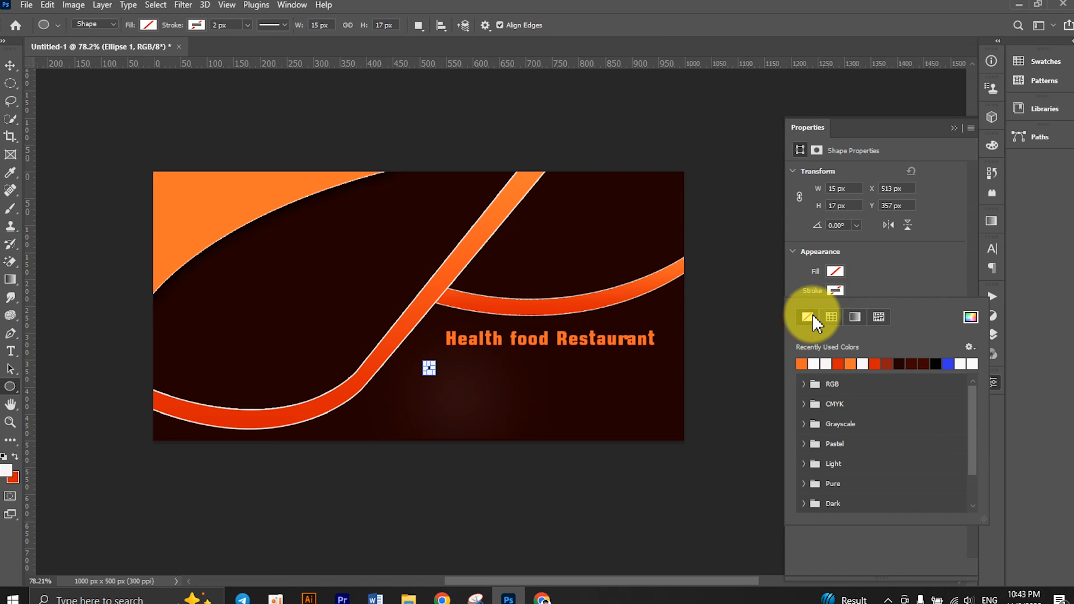
pyautogui.click(838, 272)
pyautogui.click(887, 345)
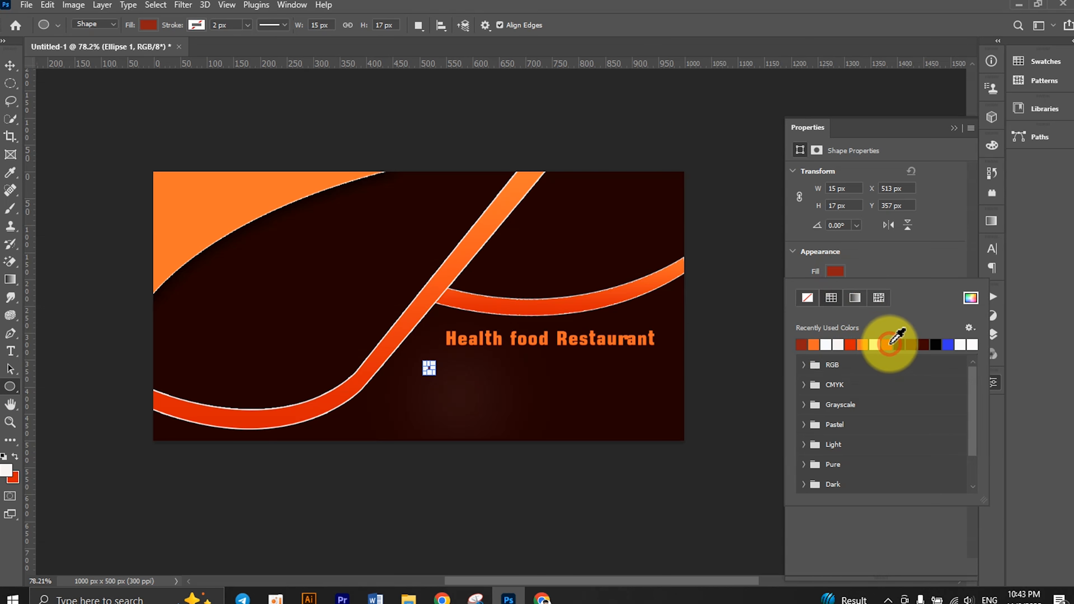
pyautogui.click(7, 68)
pyautogui.click(414, 348)
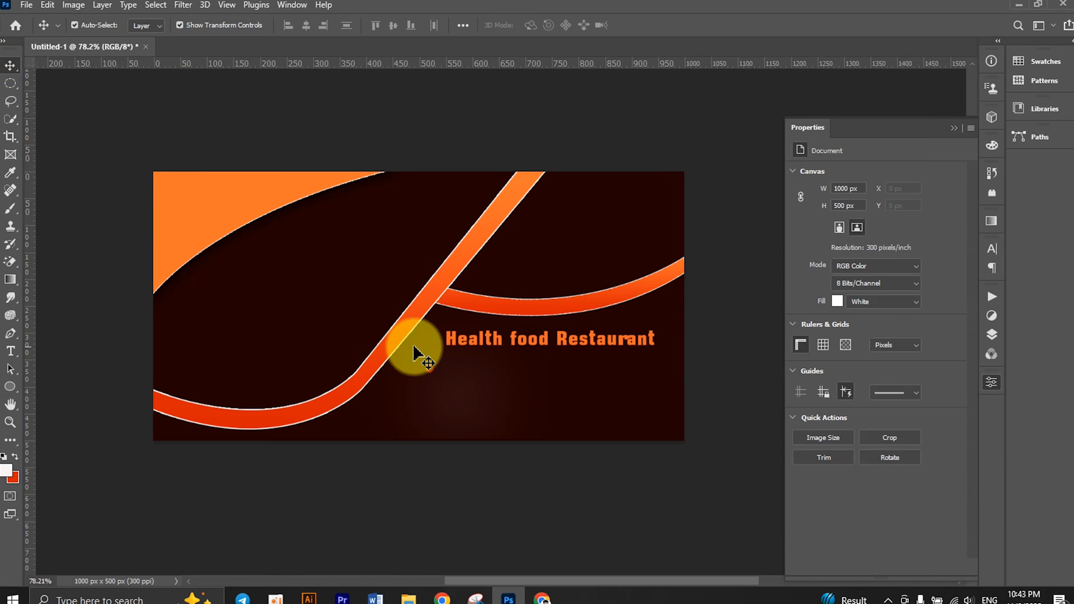
# - Duplicate the dark red ellipse twice and stack the copies below it in a vertical column, the lowest at about Y 446 px
pyautogui.click(430, 372)
pyautogui.scroll(5, 424, 384)
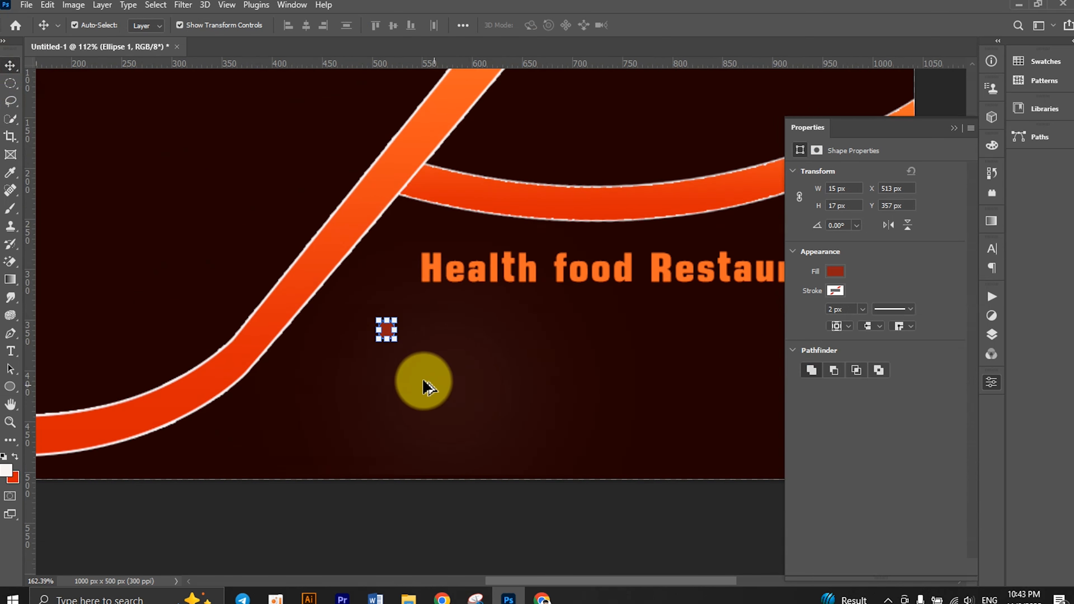
pyautogui.hotkey('ctrl', 'j')
pyautogui.moveTo(365, 331); pyautogui.dragTo(363, 453)
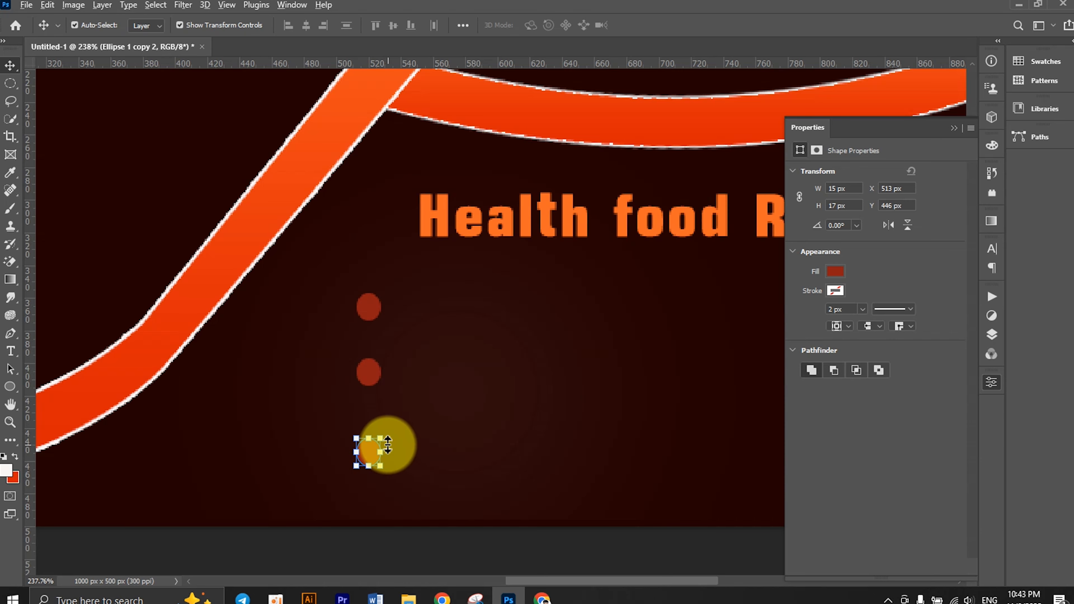
pyautogui.scroll(-3, 368, 445)
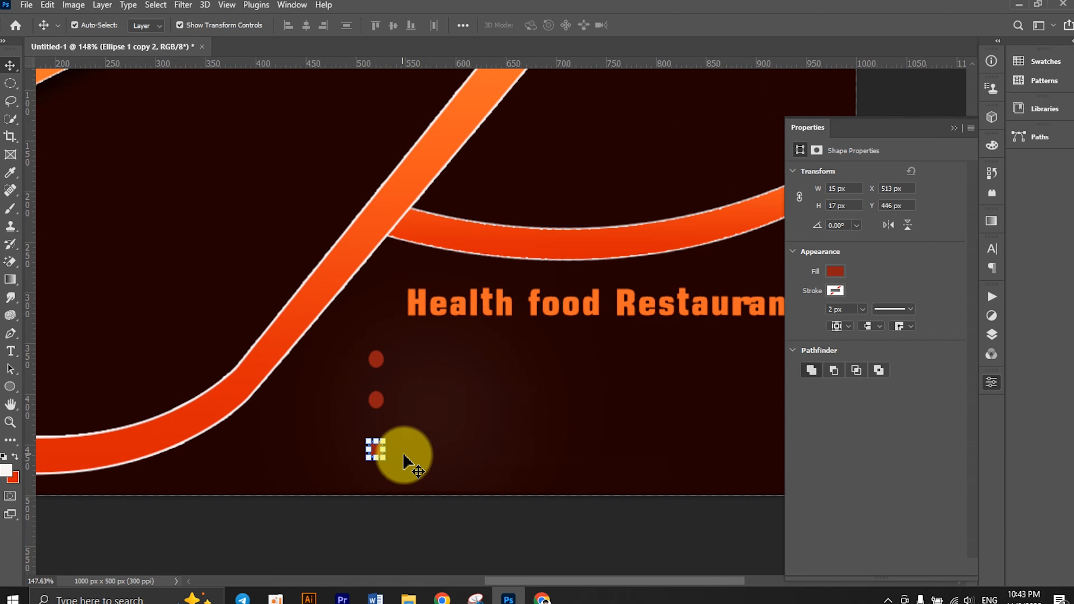
pyautogui.scroll(-2, 465, 478)
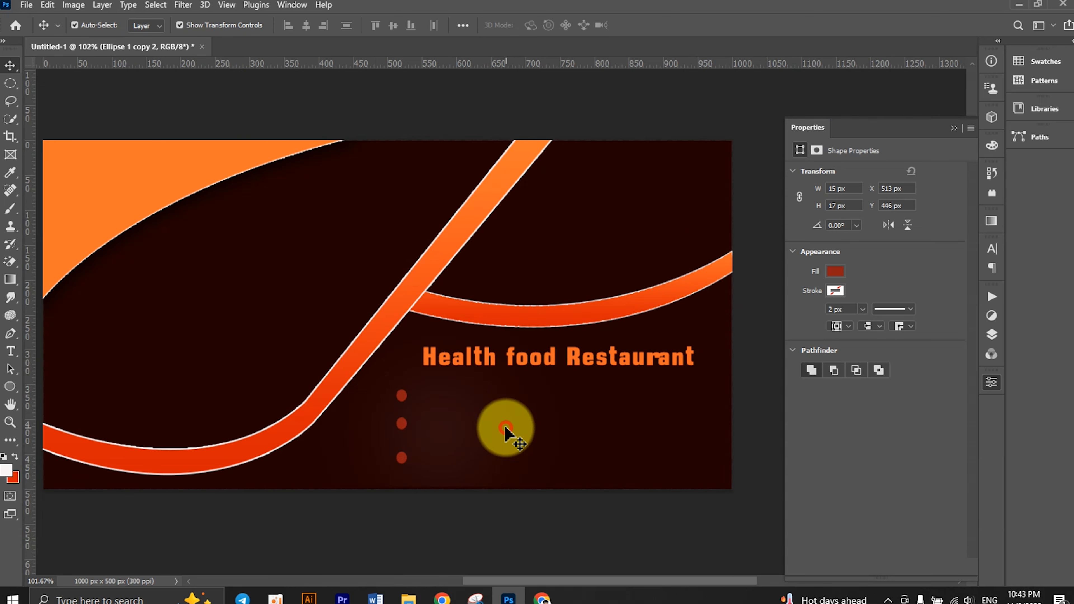
pyautogui.click(762, 301)
# - Lock the soft glow layer, Layer 2
pyautogui.click(992, 334)
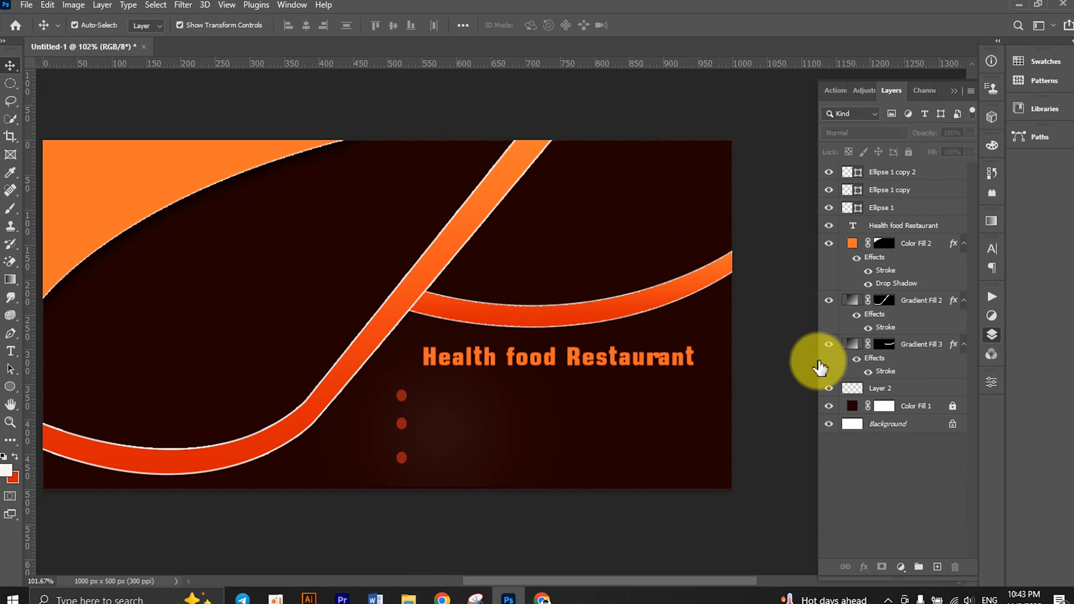
pyautogui.click(464, 435)
pyautogui.click(910, 153)
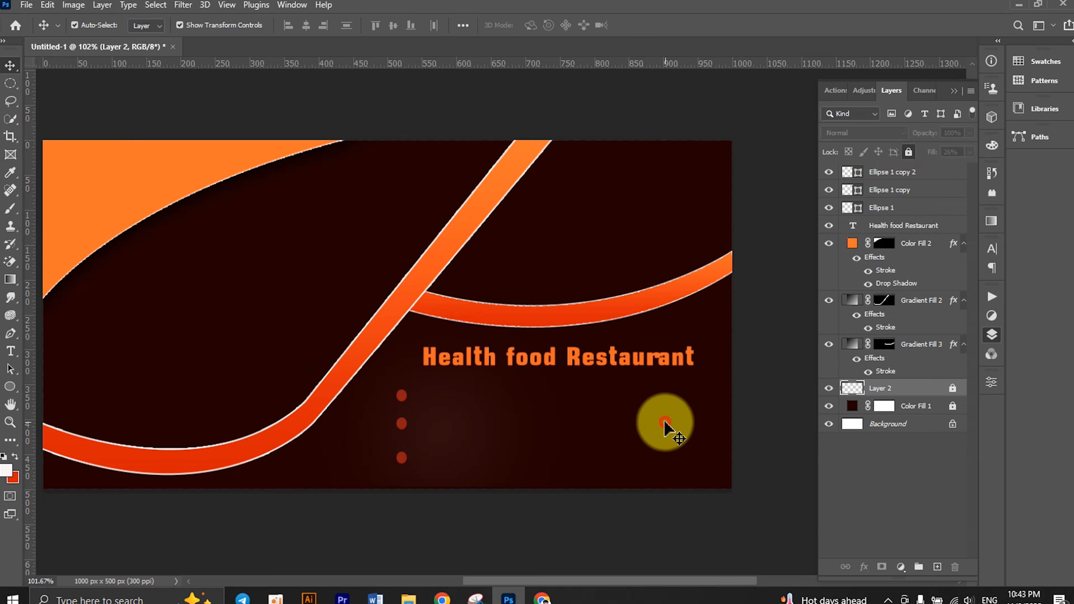
pyautogui.moveTo(380, 375); pyautogui.dragTo(406, 478)
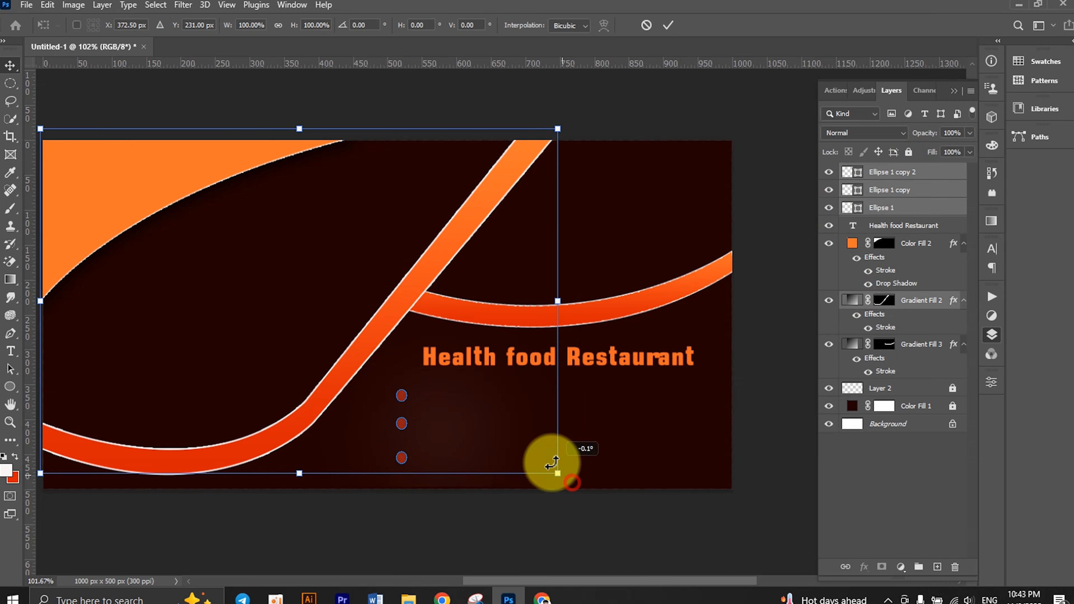
pyautogui.moveTo(563, 479); pyautogui.dragTo(532, 439)
pyautogui.click(668, 26)
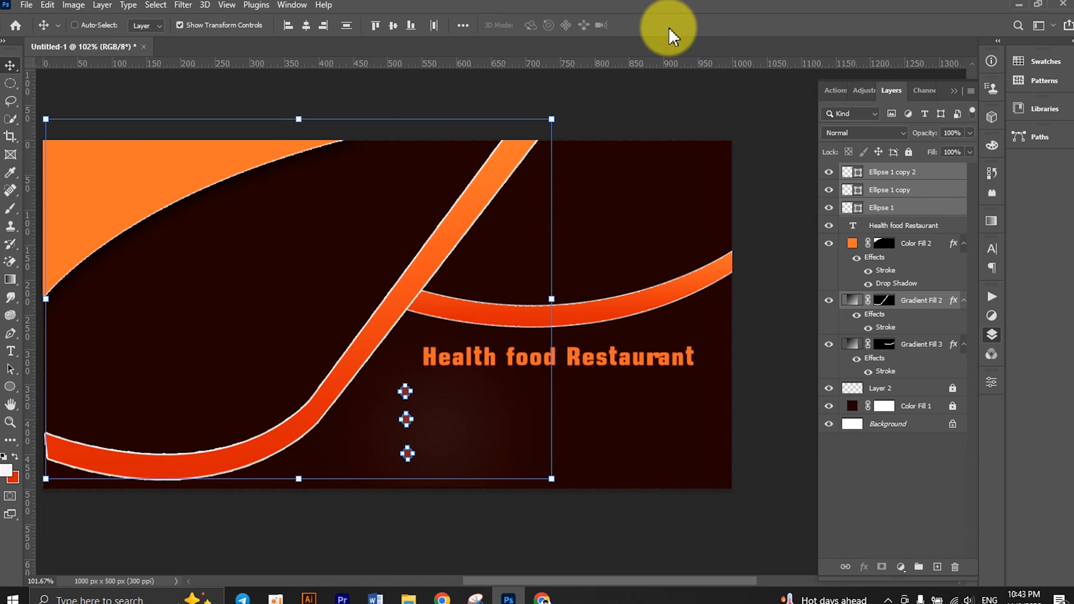
# - Lock the diagonal band's layer while keeping the three ellipse layers unlocked, and move the dots right to sit beneath the title's first letter
pyautogui.click(911, 152)
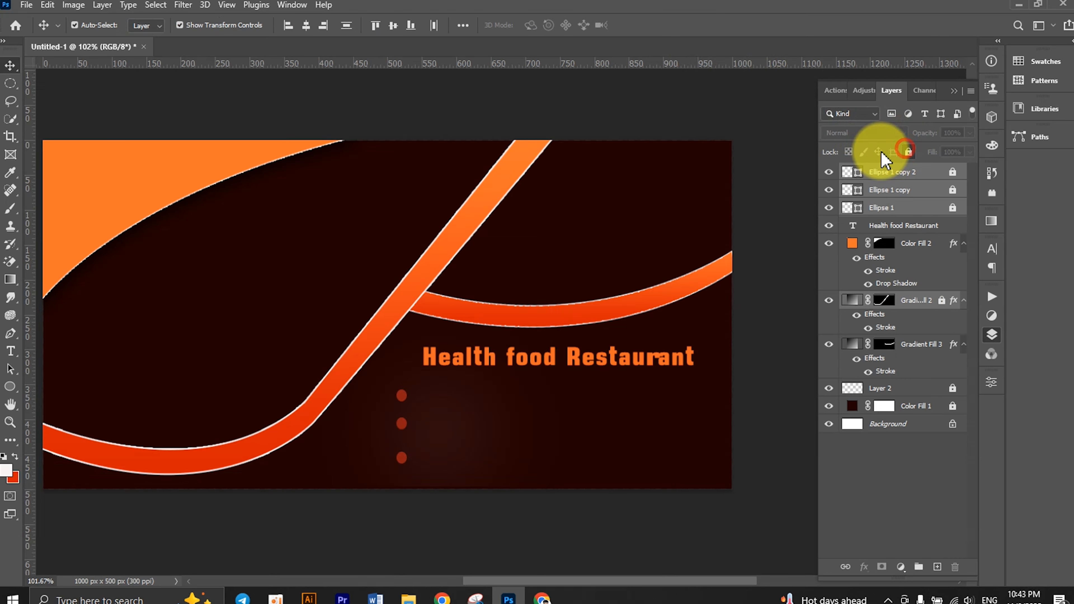
pyautogui.moveTo(435, 394); pyautogui.dragTo(413, 458)
pyautogui.moveTo(394, 373); pyautogui.dragTo(419, 477)
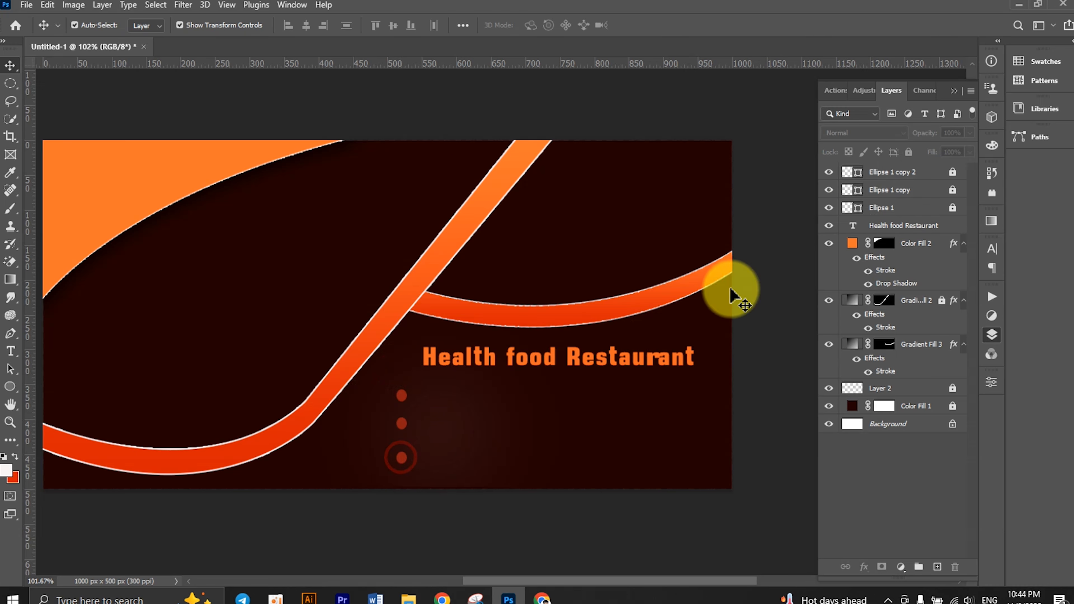
pyautogui.click(953, 192)
pyautogui.click(952, 207)
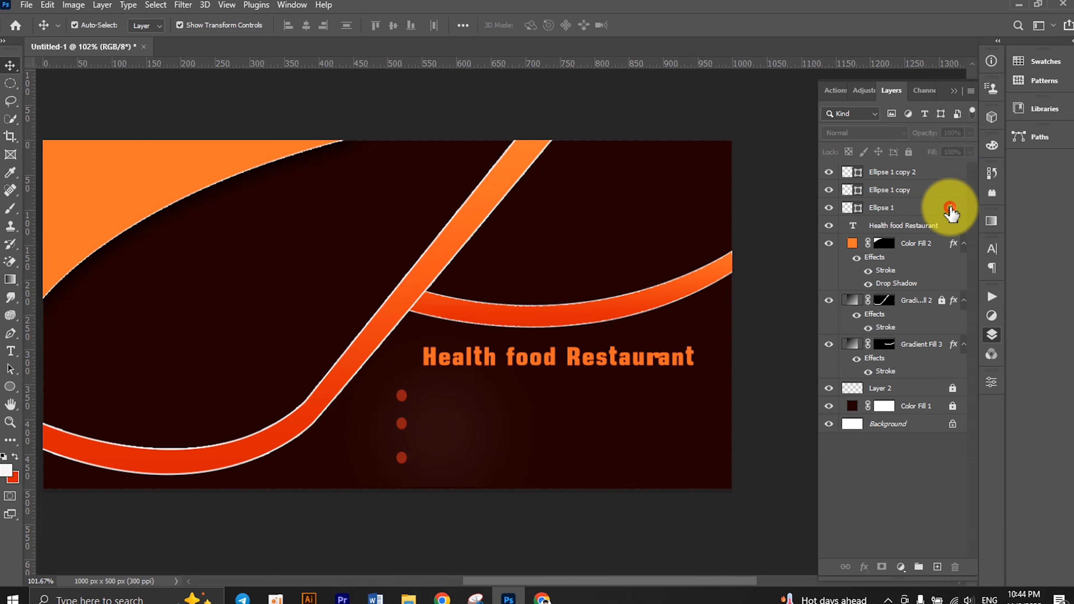
pyautogui.moveTo(381, 379)
pyautogui.mouseDown()
pyautogui.moveTo(415, 476)
pyautogui.moveTo(428, 464)
pyautogui.mouseUp()
pyautogui.click(523, 413)
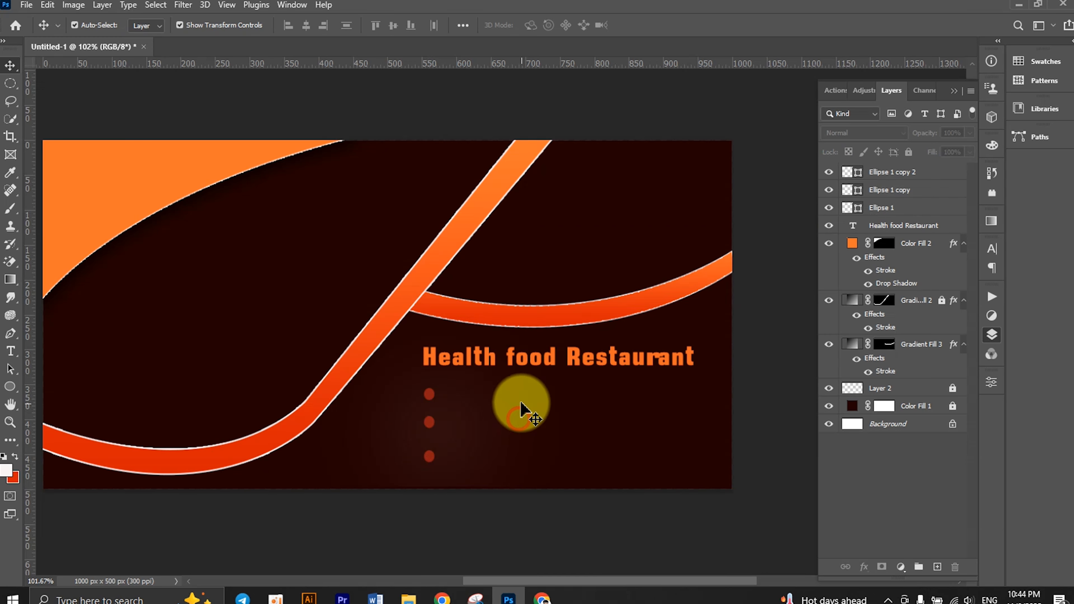
# - Duplicate the restaurant title below itself, scale the copy to about 54.79%, and place it beside the top dot
pyautogui.moveTo(549, 374)
pyautogui.keyDown('alt'); pyautogui.mouseDown()
pyautogui.moveTo(540, 362)
pyautogui.moveTo(554, 405)
pyautogui.mouseUp(); pyautogui.keyUp('alt')
pyautogui.moveTo(708, 387); pyautogui.dragTo(568, 392)
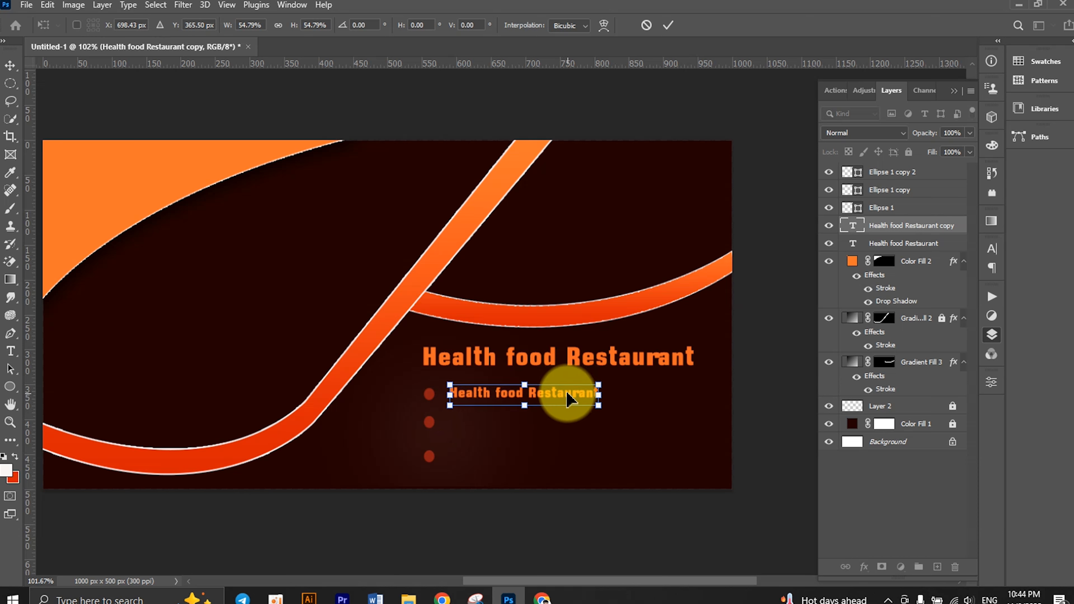
pyautogui.click(668, 25)
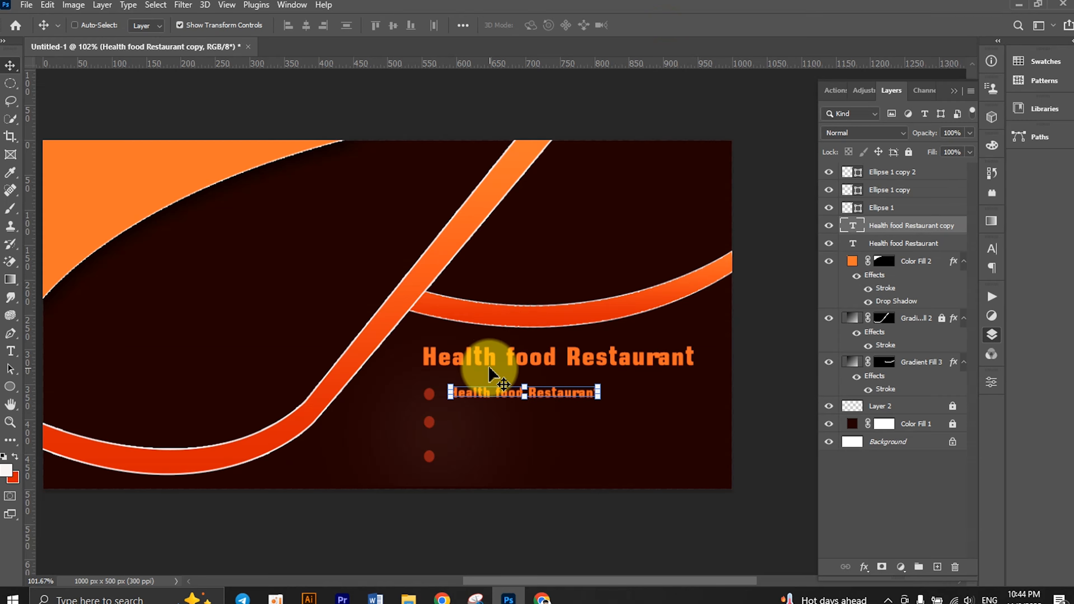
# - Duplicate the small text line twice and place the copies beside the middle and lowest dots
pyautogui.hotkey('ctrl', 'j')
pyautogui.moveTo(561, 394); pyautogui.dragTo(558, 461)
pyautogui.hotkey('ctrl', 'j')
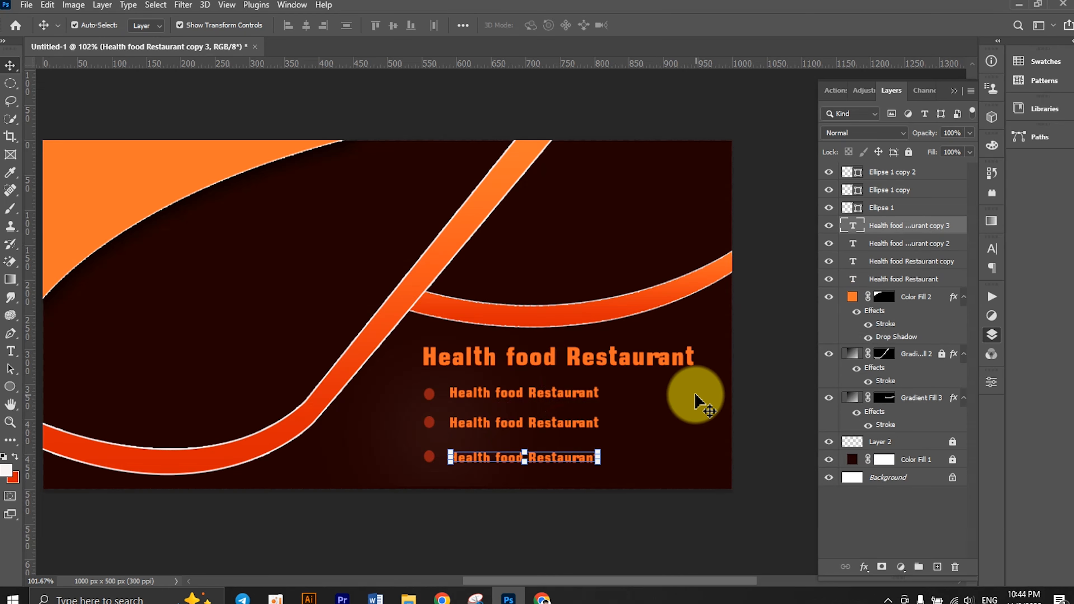
pyautogui.click(697, 394)
# - Replace the first small text line with "Safe cosmetice" and the second with "Fortnite cosmetice"
pyautogui.doubleClick(512, 392)
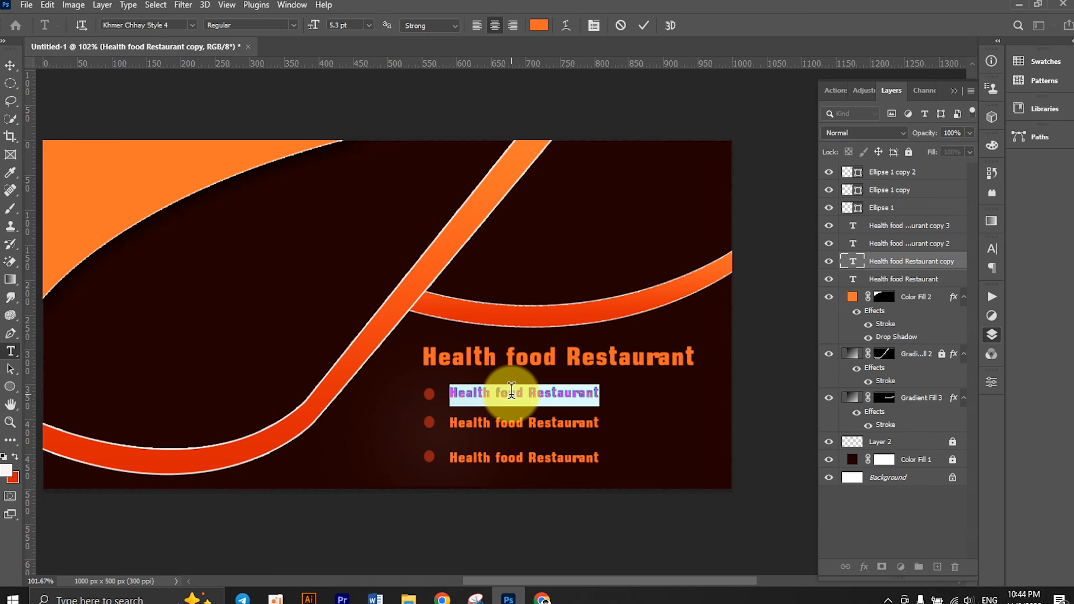
pyautogui.write('Safe cosmetice')
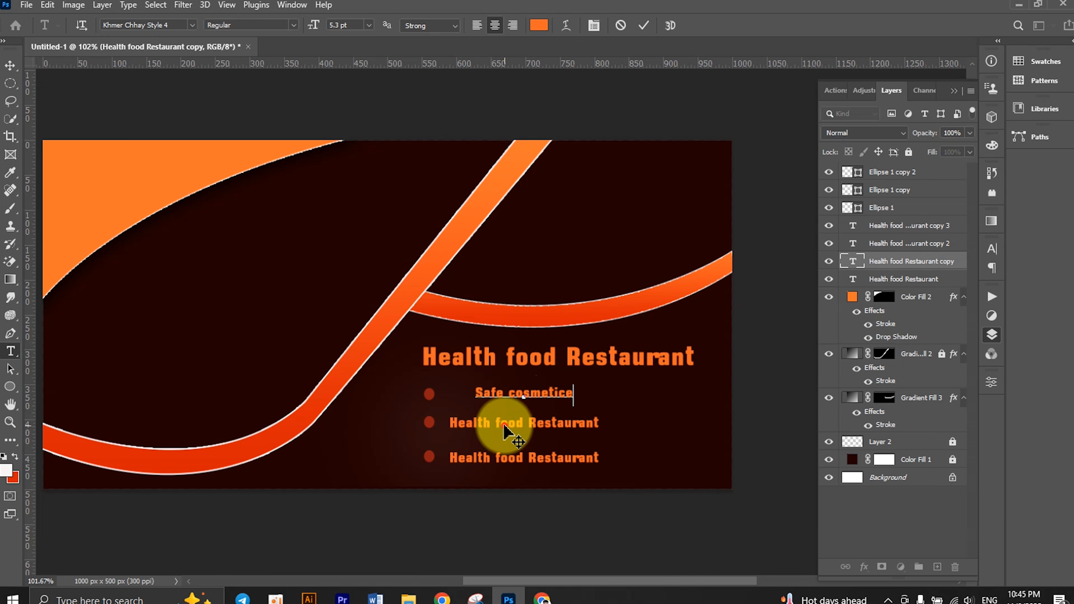
pyautogui.click(643, 26)
pyautogui.doubleClick(536, 423)
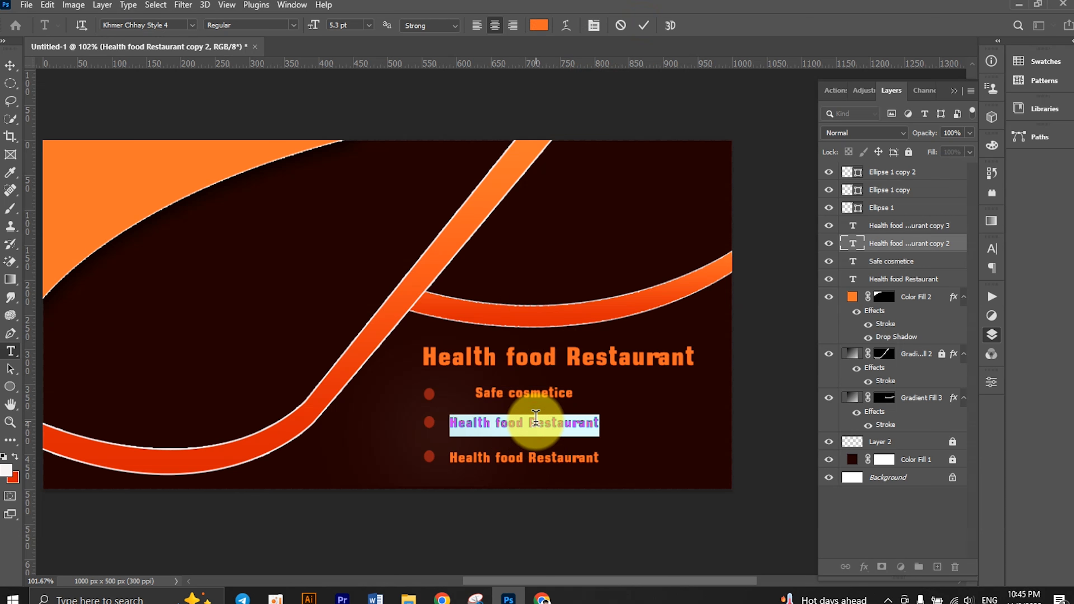
pyautogui.write('Fortnite cosmetice')
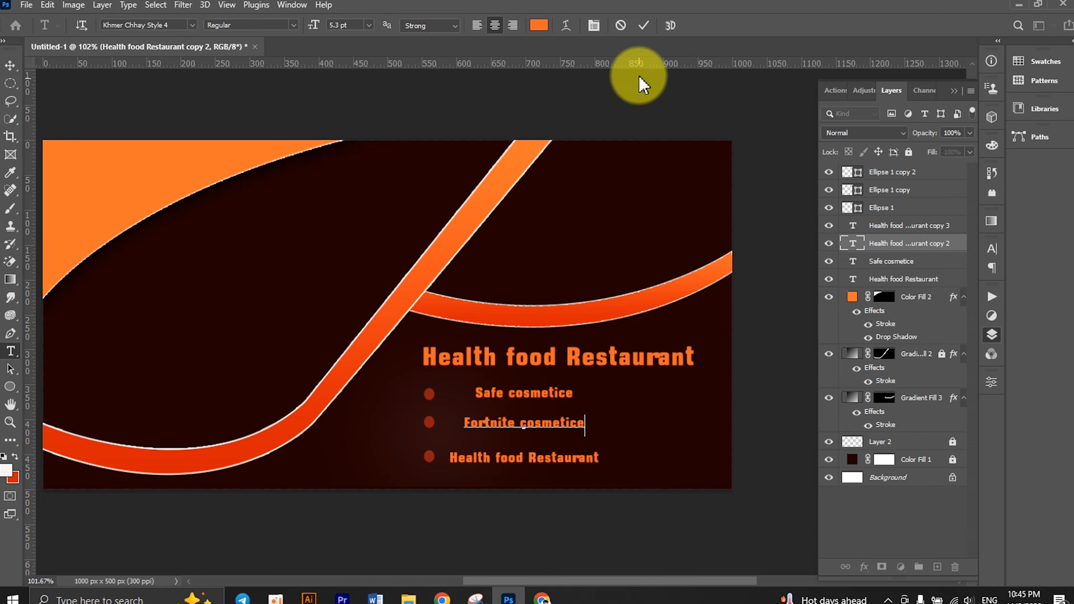
# - Replace the text line beside the lowest dot with "Clean cosmetice"
pyautogui.tripleClick(532, 458)
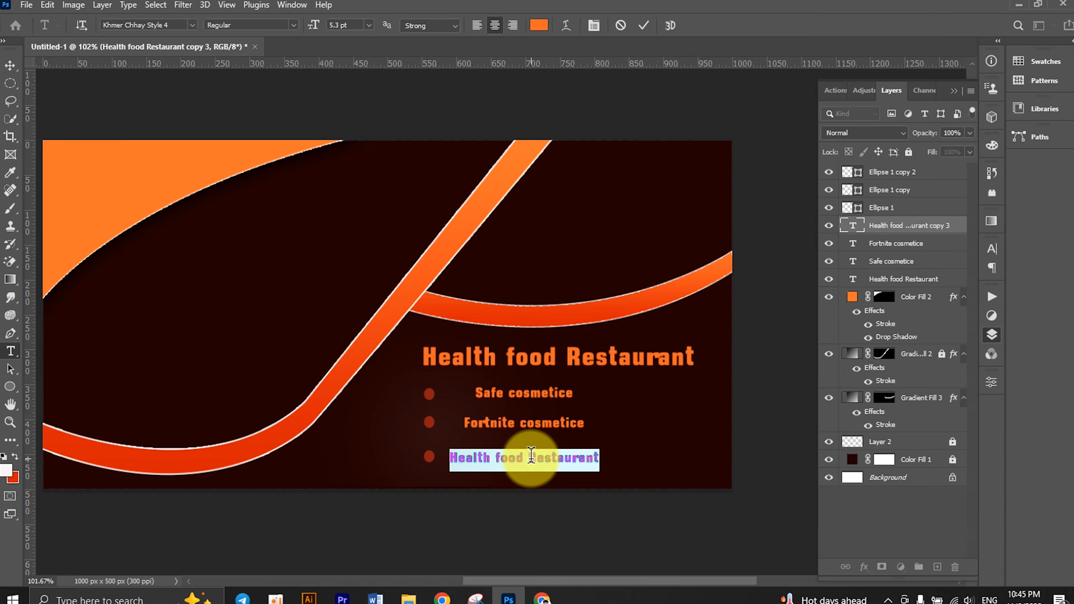
pyautogui.click(531, 458)
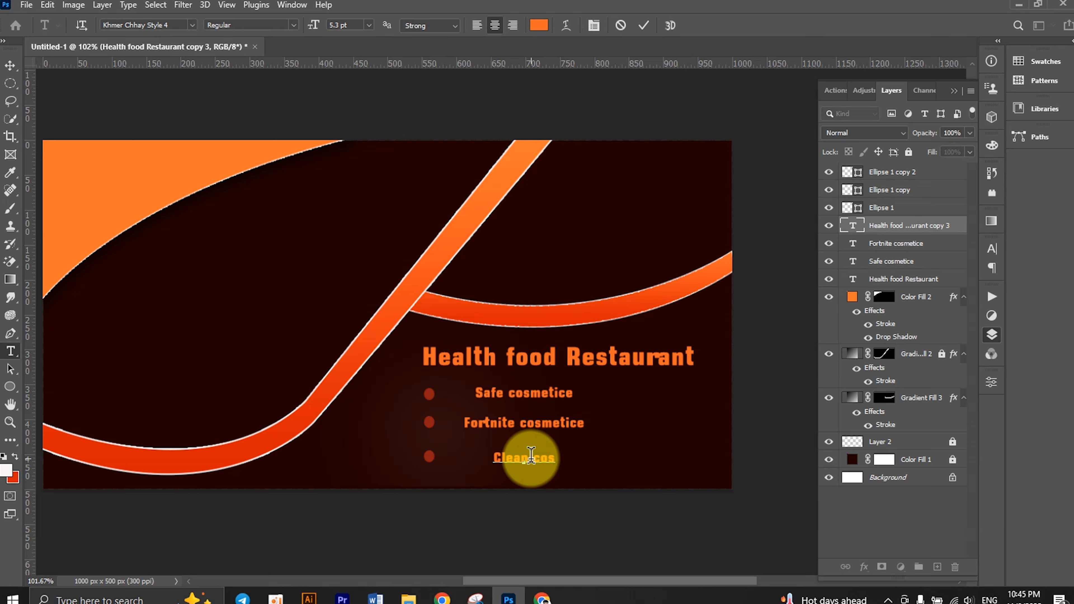
pyautogui.write('etice')
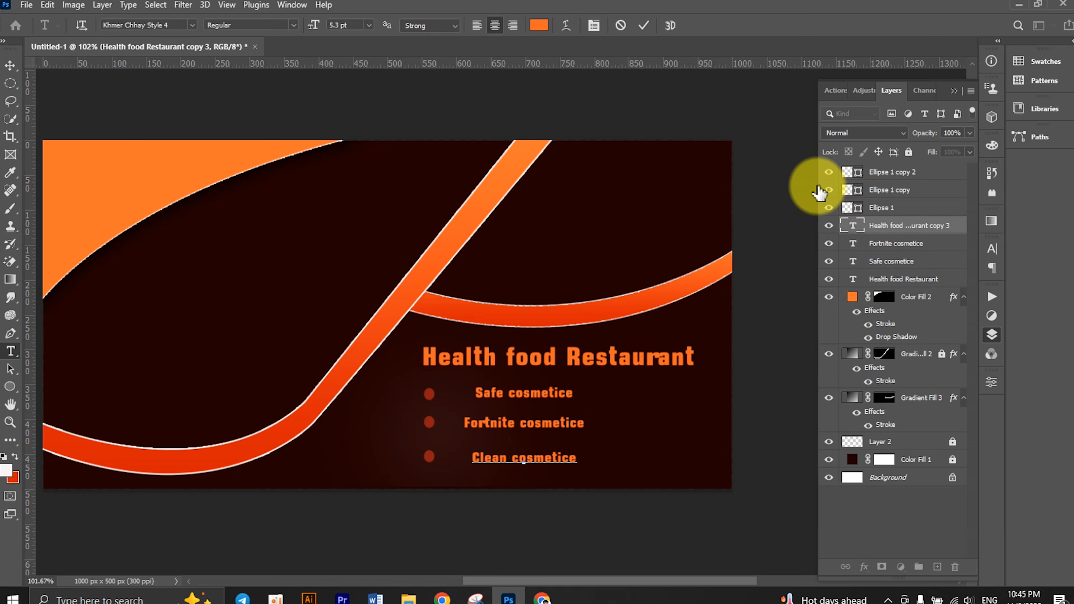
pyautogui.click(643, 25)
# - Move the three cosmetice text lines left so they start just beside their dots, with even vertical spacing
pyautogui.press('v')
pyautogui.click(668, 85)
pyautogui.moveTo(541, 395); pyautogui.dragTo(512, 402)
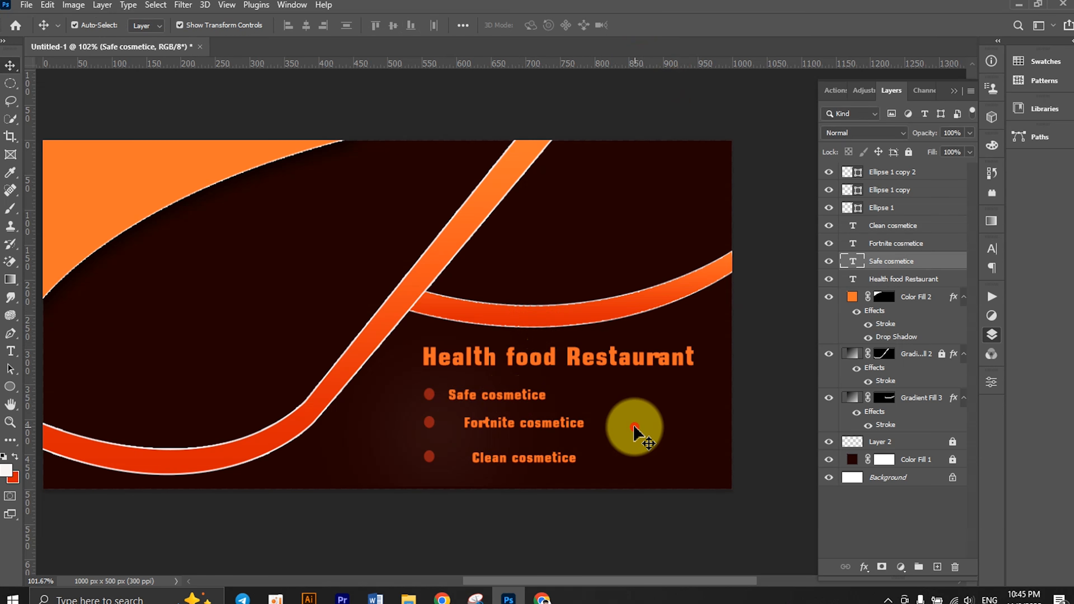
pyautogui.moveTo(571, 428); pyautogui.dragTo(532, 451)
pyautogui.click(675, 426)
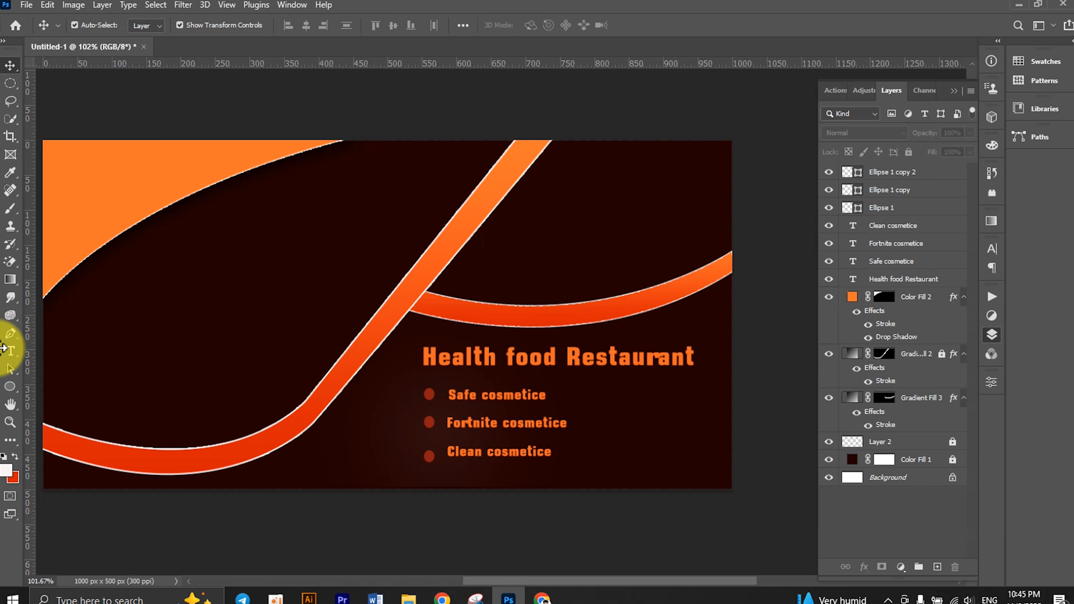
# - Draw a rectangle about 205 x 32 px near the banner's lower-right corner, extending slightly past the right edge
pyautogui.click(10, 387)
pyautogui.click(53, 392)
pyautogui.moveTo(596, 420); pyautogui.dragTo(732, 441)
pyautogui.moveTo(737, 447); pyautogui.dragTo(740, 465)
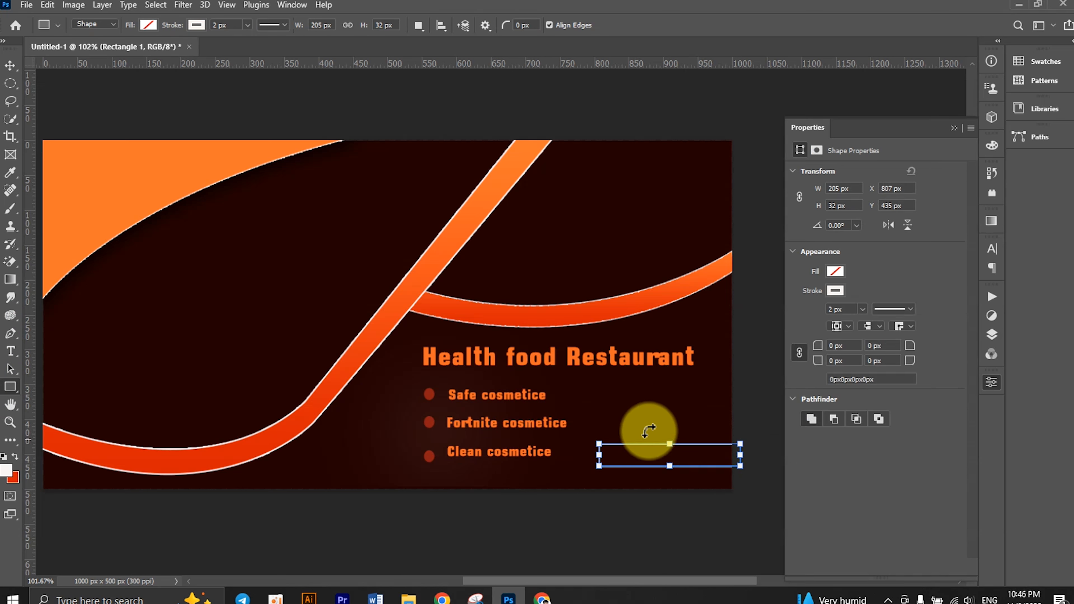
# - Remove the rectangle's stroke and fill it with the recently used orange
pyautogui.click(835, 290)
pyautogui.click(808, 317)
pyautogui.click(835, 271)
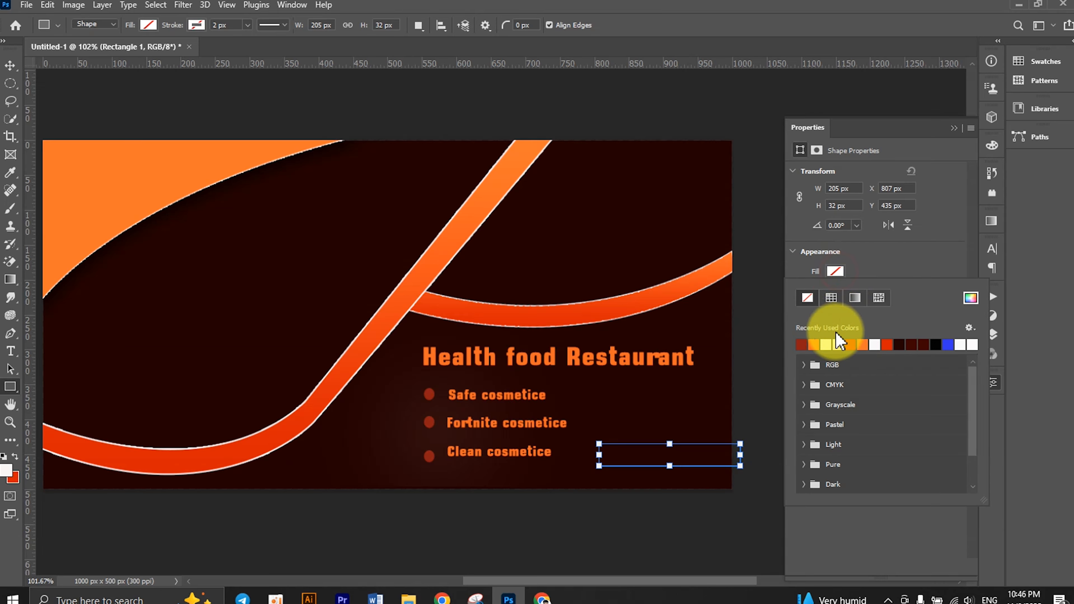
pyautogui.click(813, 345)
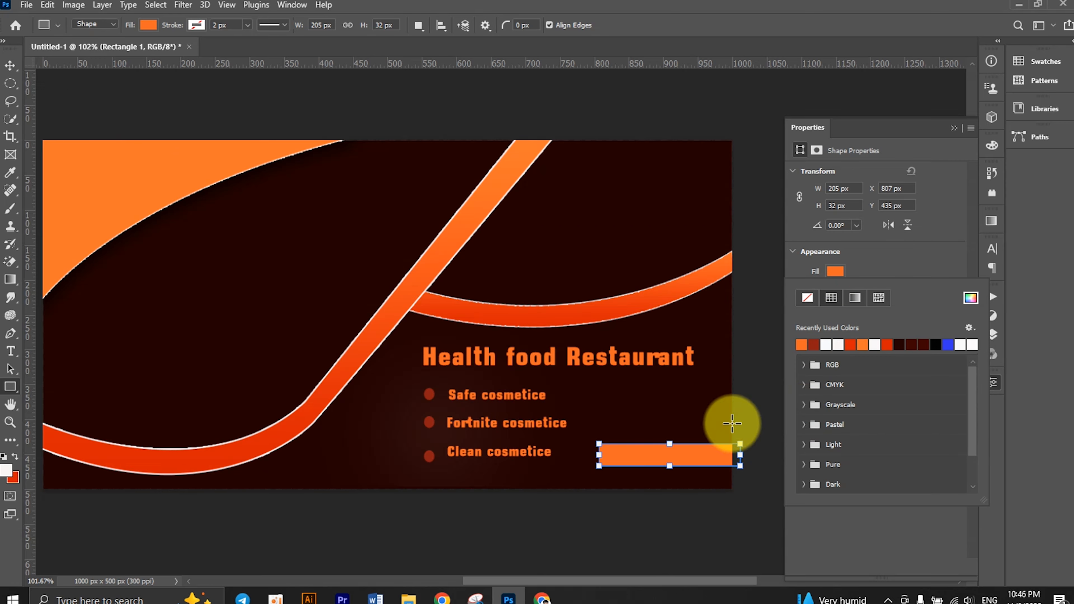
pyautogui.click(993, 383)
pyautogui.click(992, 378)
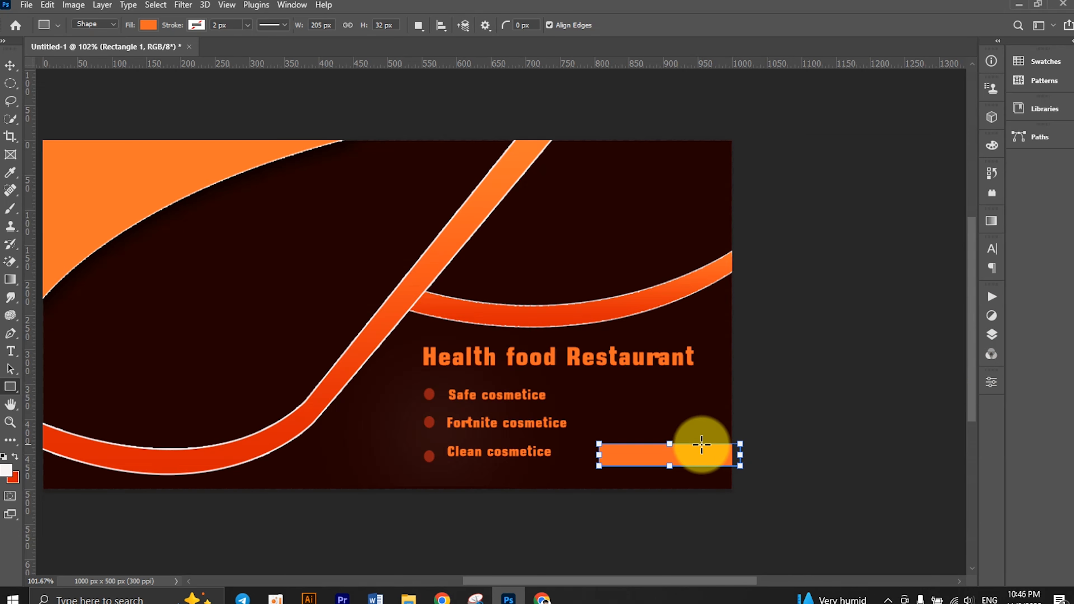
# - Resize the orange rectangle to about 211 x 29 px and round only its top-left corner to 14 px
pyautogui.click(11, 66)
pyautogui.click(866, 378)
pyautogui.click(641, 455)
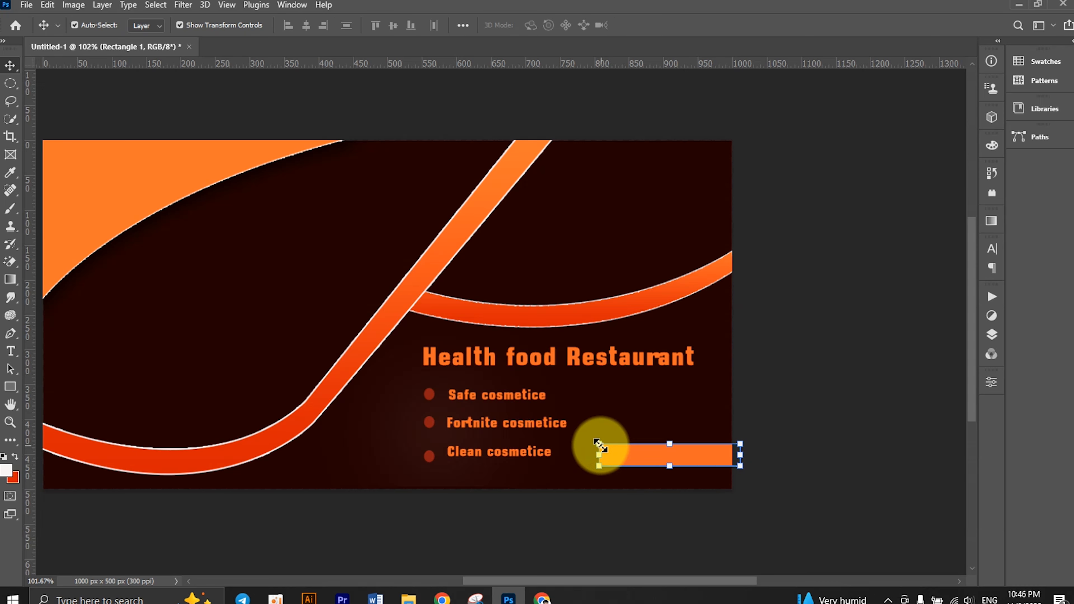
pyautogui.moveTo(600, 444); pyautogui.dragTo(605, 446)
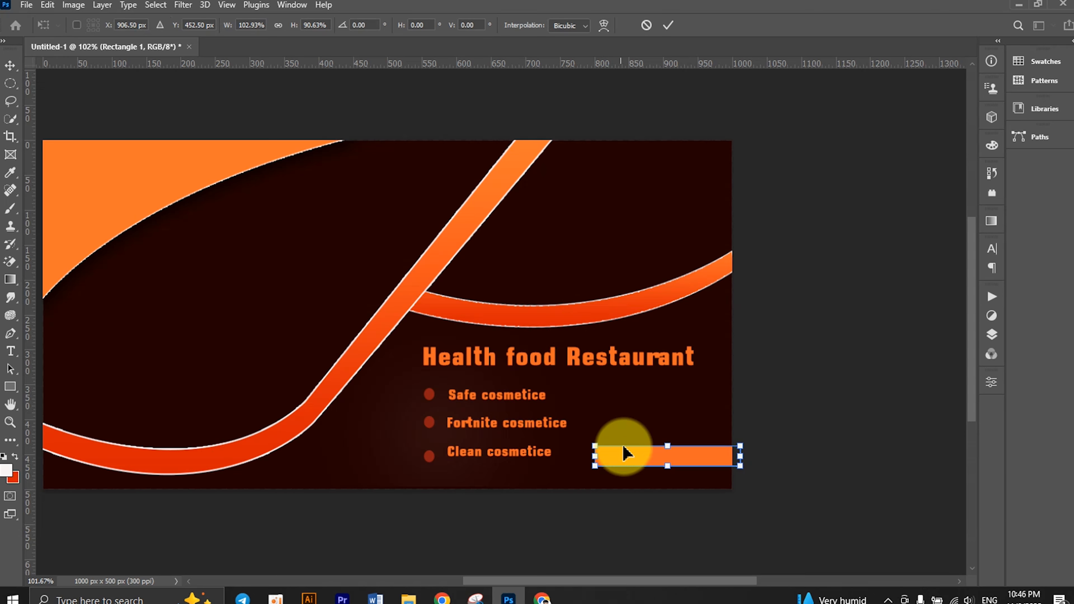
pyautogui.click(992, 382)
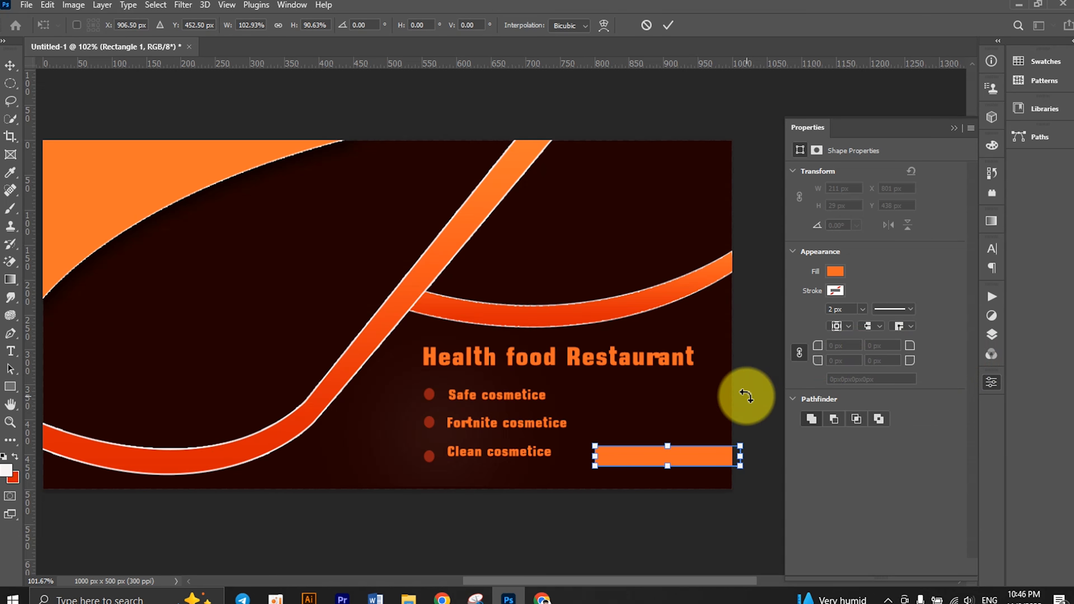
pyautogui.click(668, 25)
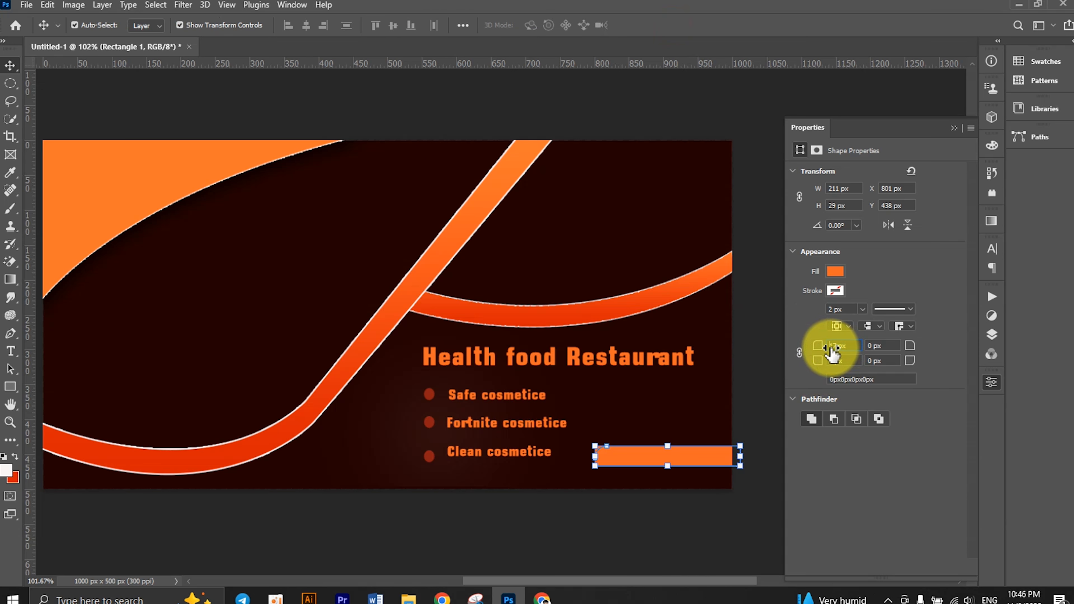
pyautogui.moveTo(832, 354); pyautogui.dragTo(833, 353)
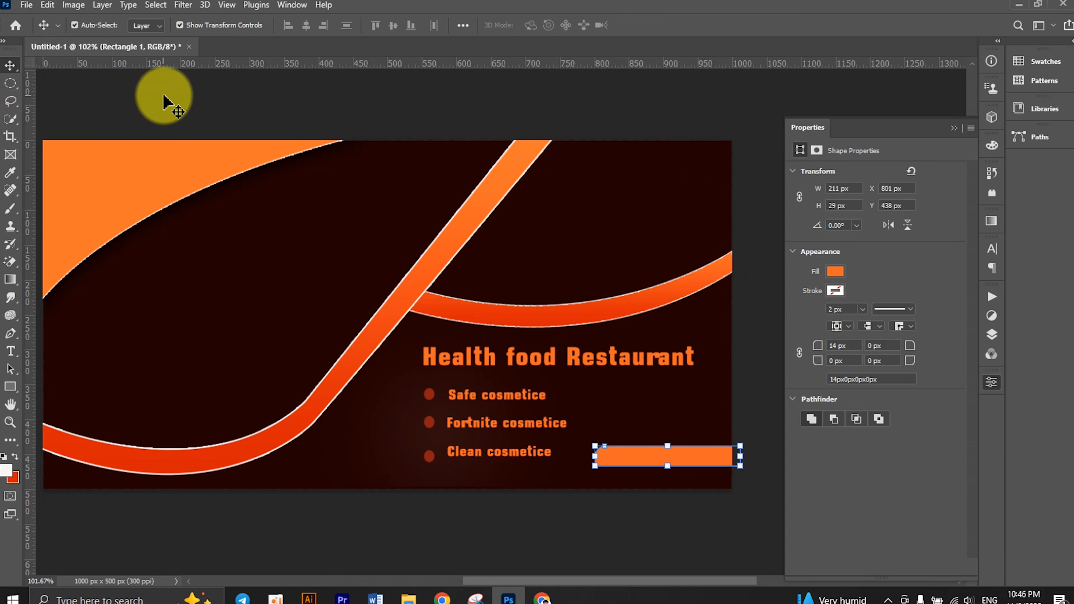
pyautogui.click(163, 96)
# - Duplicate the orange rectangle, offsetting the copy about 2 px left and 9 px down
pyautogui.click(645, 458)
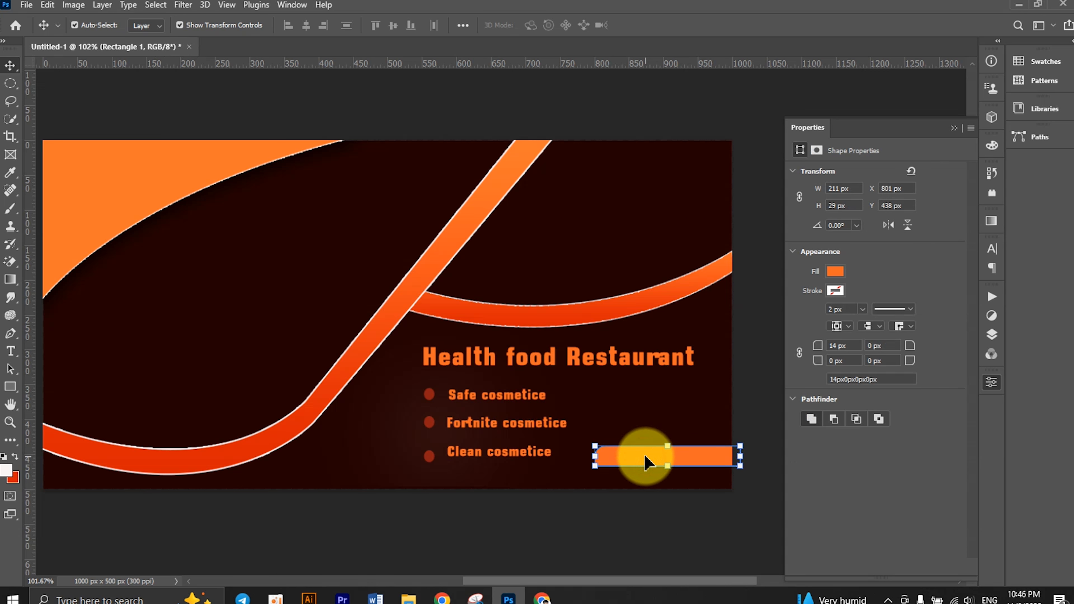
pyautogui.moveTo(646, 458); pyautogui.dragTo(642, 469)
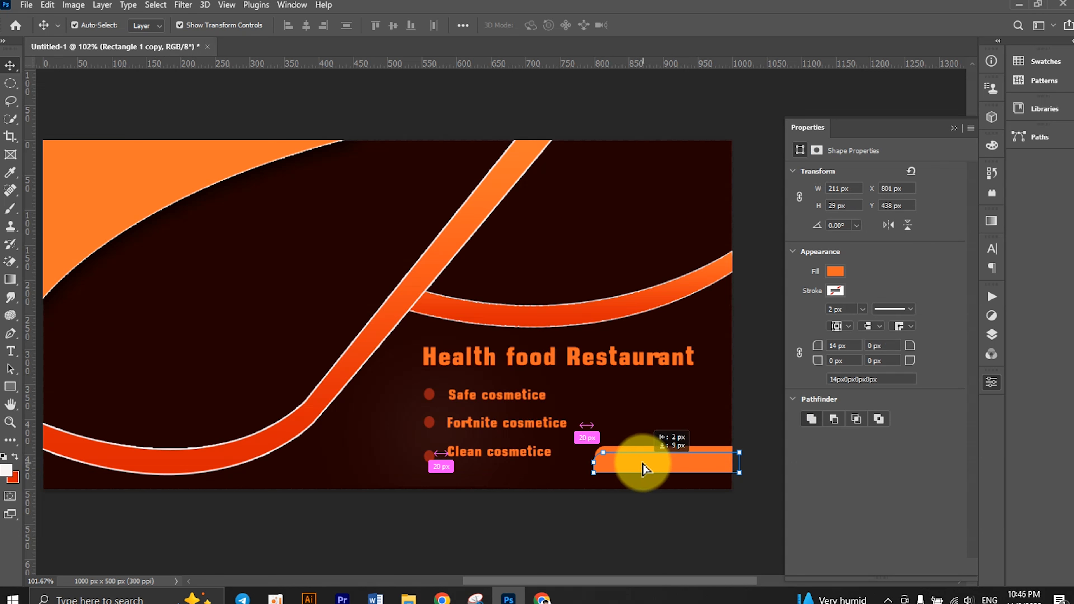
pyautogui.moveTo(643, 464); pyautogui.dragTo(643, 464)
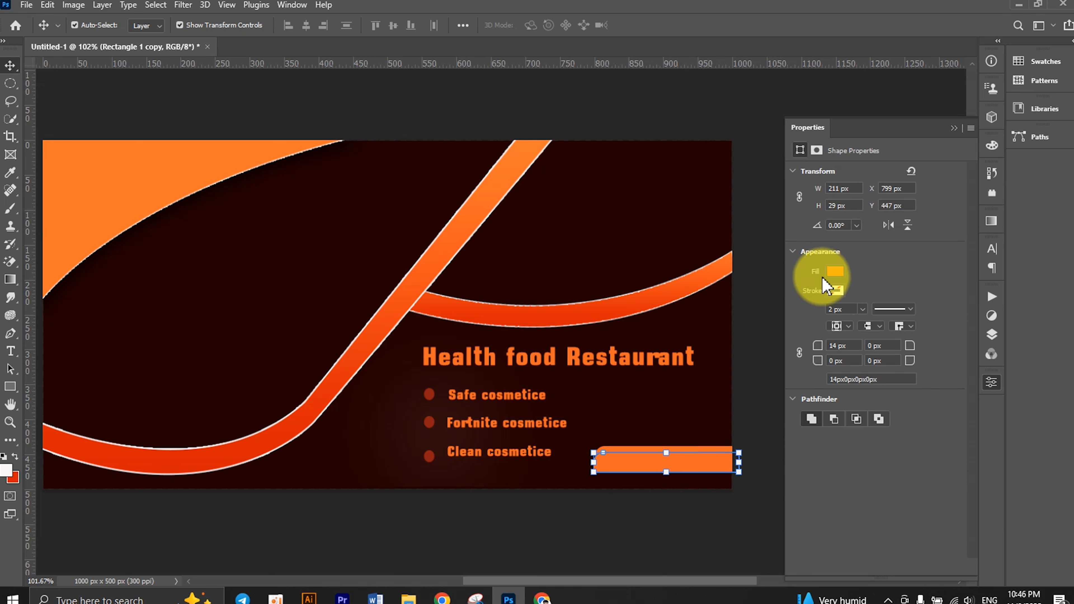
# - Fill the rectangle copy with white and move its layer beneath the original rectangle
pyautogui.click(833, 272)
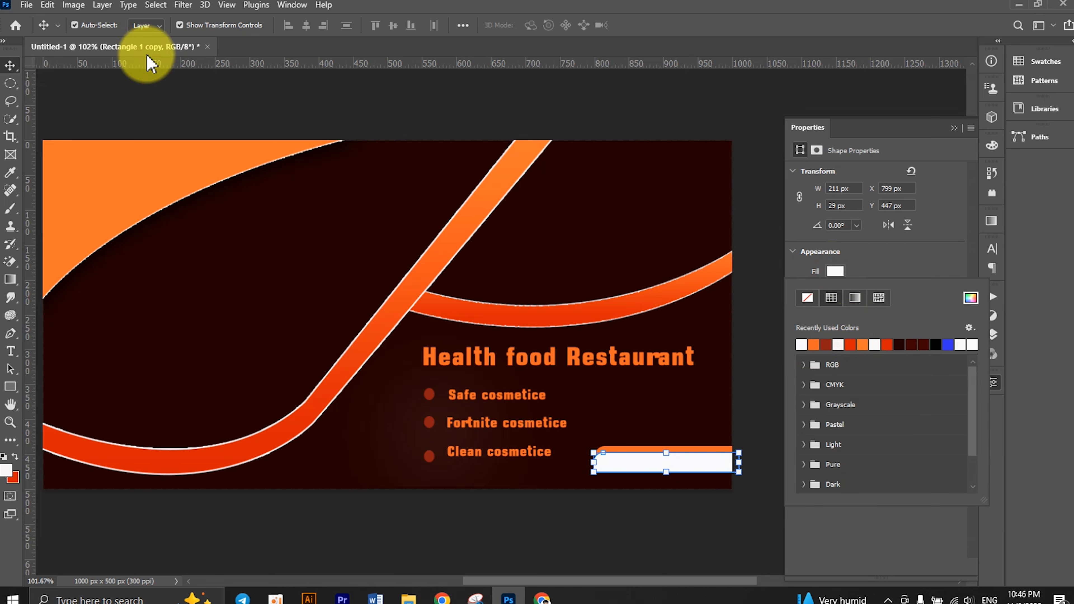
pyautogui.click(993, 338)
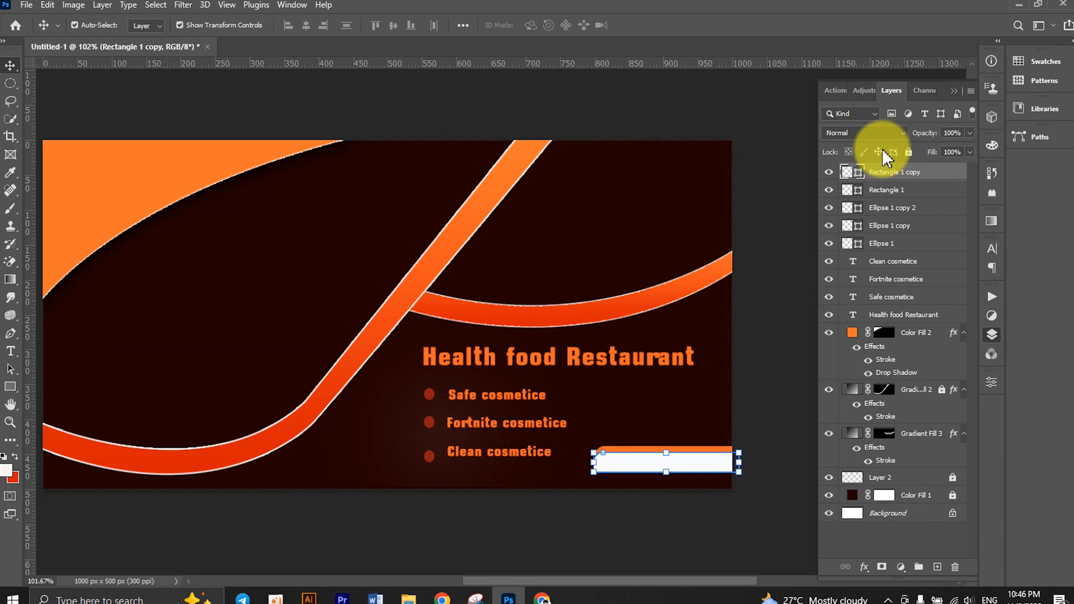
pyautogui.moveTo(899, 172); pyautogui.dragTo(905, 191)
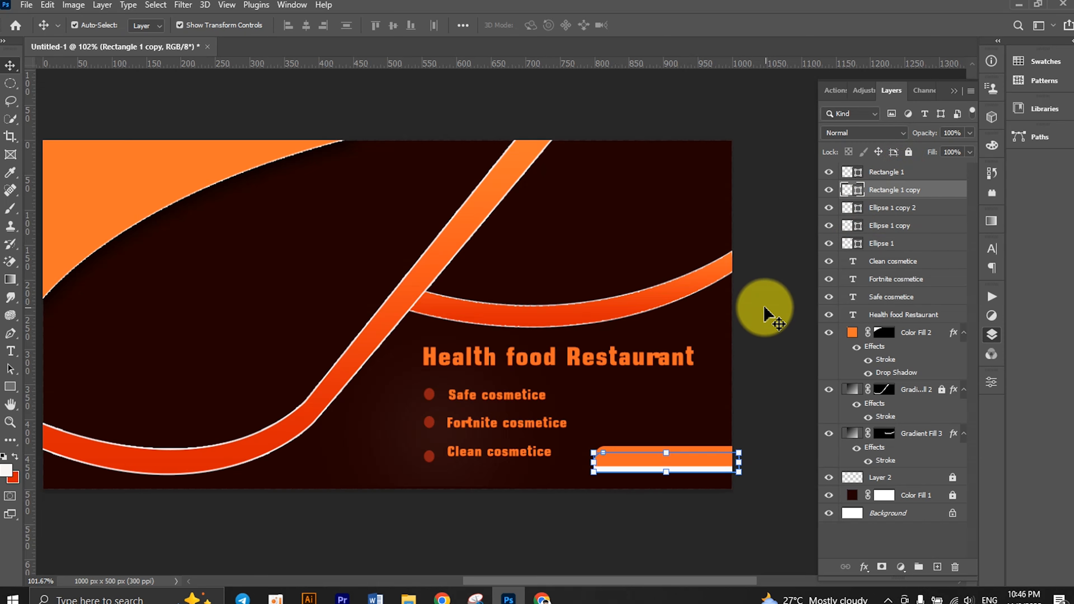
# - Move the orange rectangle down and slightly right over the white copy, leaving only a thin white rim along its upper-left edge
pyautogui.click(711, 458)
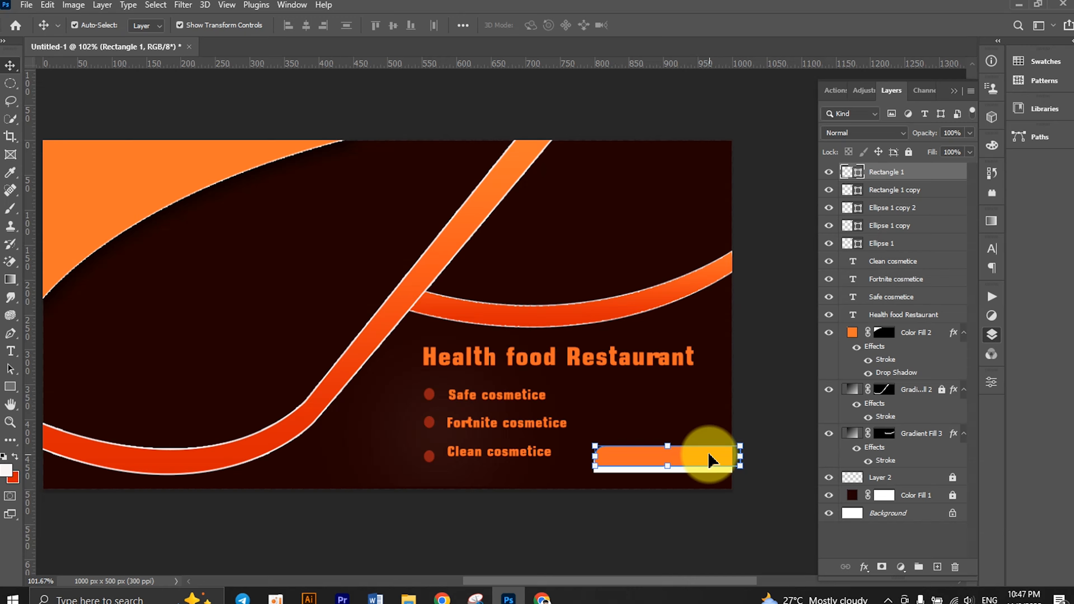
pyautogui.click(765, 405)
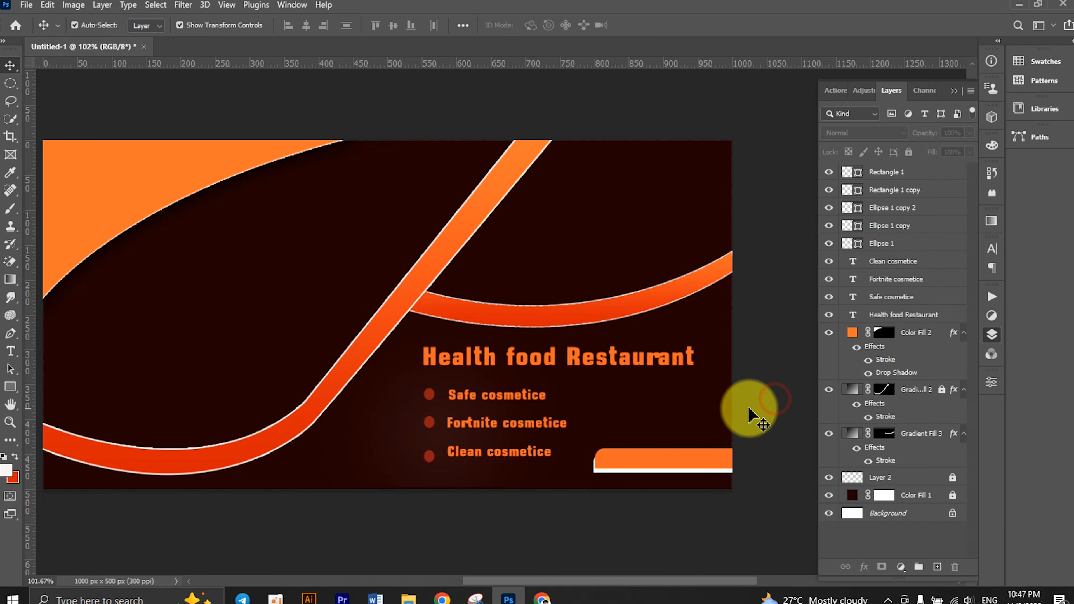
pyautogui.click(796, 412)
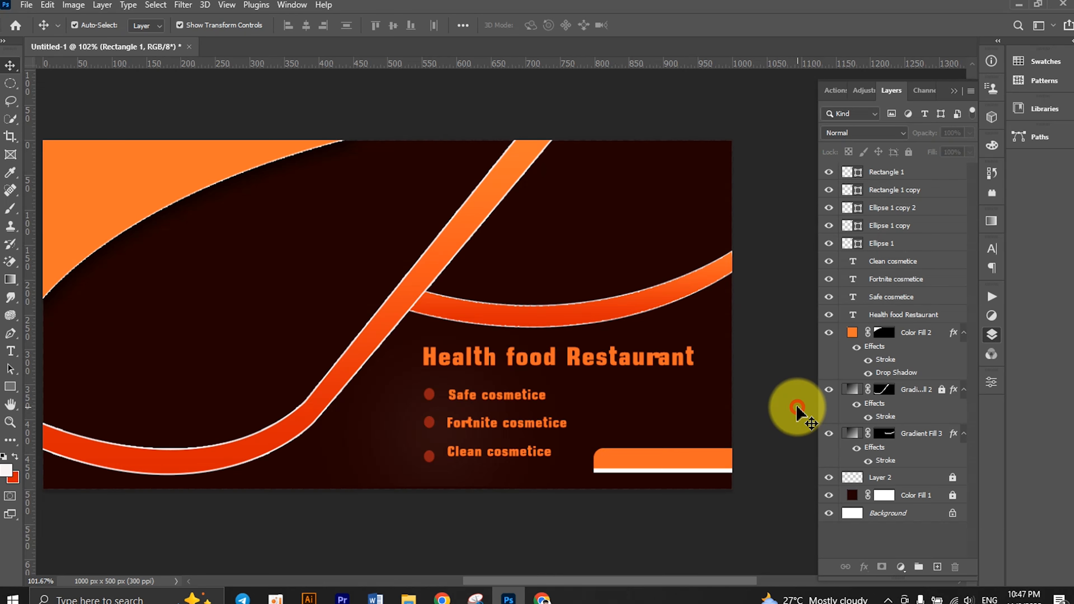
pyautogui.click(689, 464)
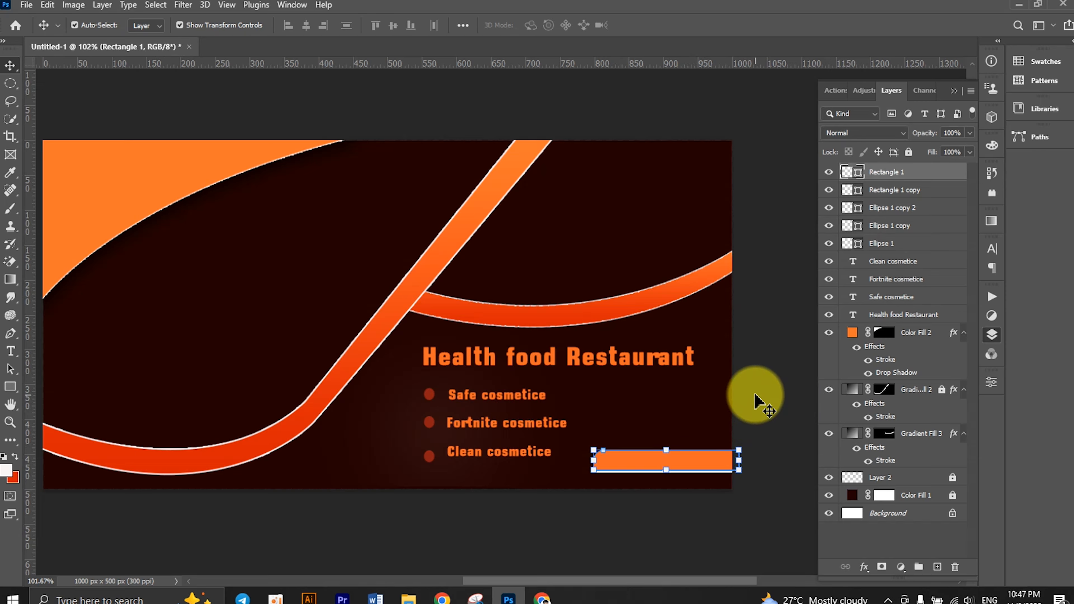
pyautogui.click(763, 387)
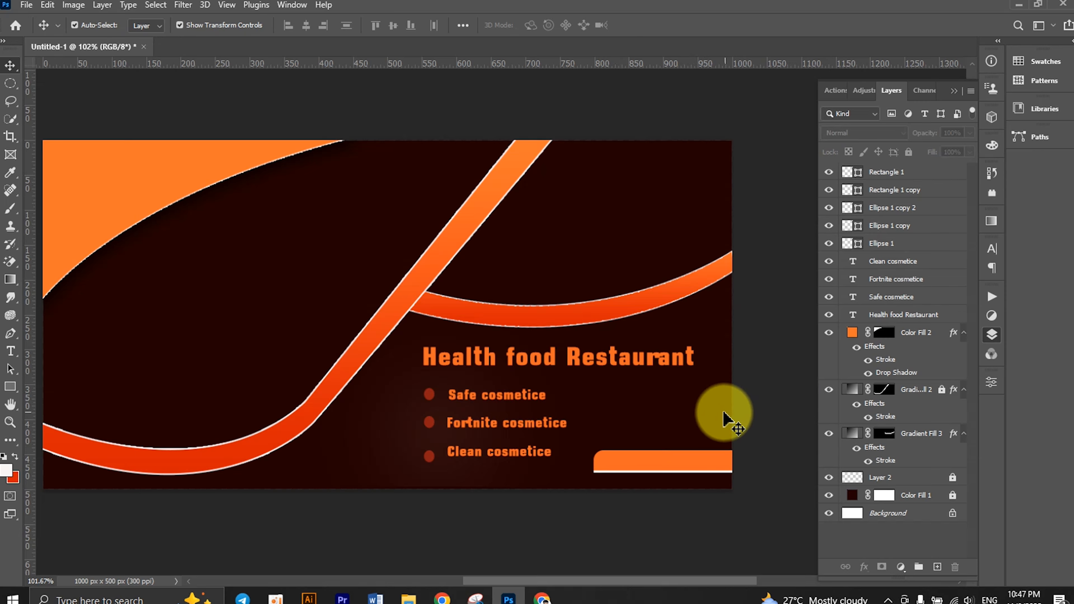
pyautogui.moveTo(669, 464); pyautogui.dragTo(674, 473)
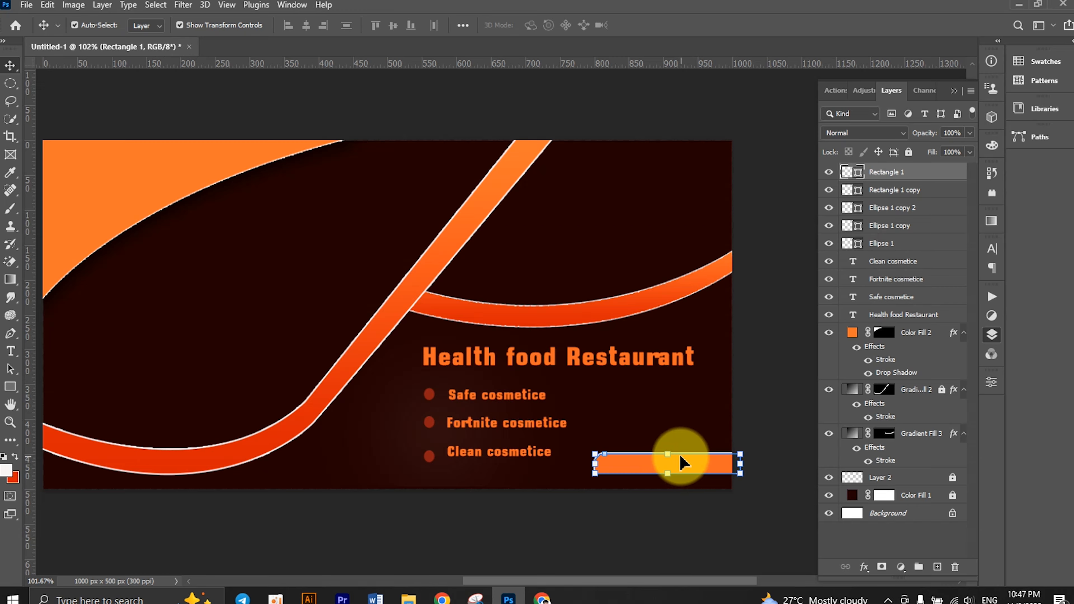
pyautogui.click(786, 365)
# - Select both rectangles, scale them to about 109.35% width and 128.13% height, and shift them about 9 px left
pyautogui.moveTo(738, 432); pyautogui.dragTo(583, 463)
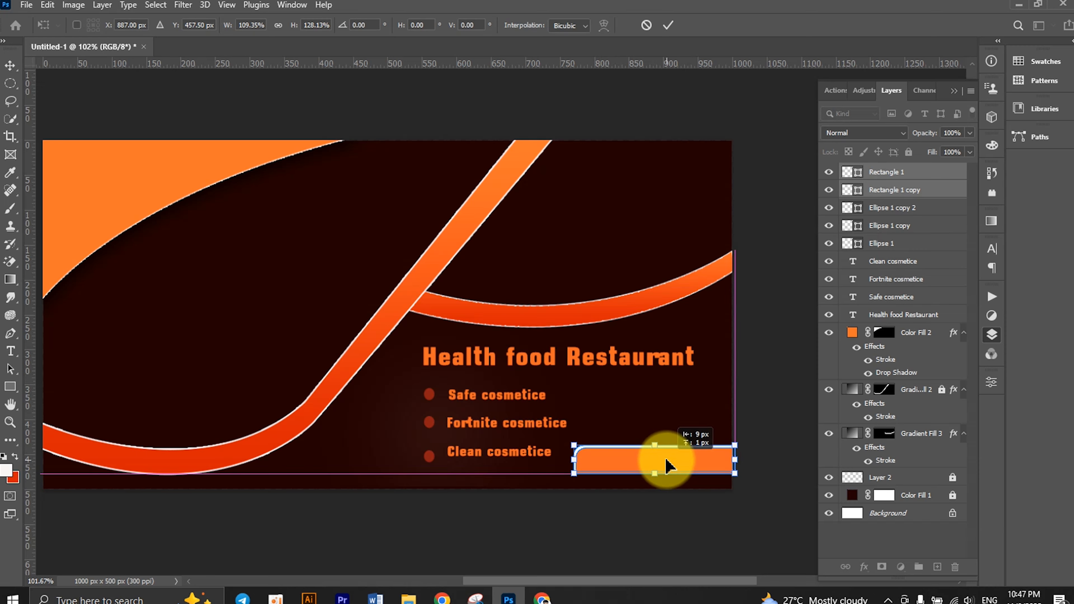
pyautogui.click(668, 25)
pyautogui.click(757, 284)
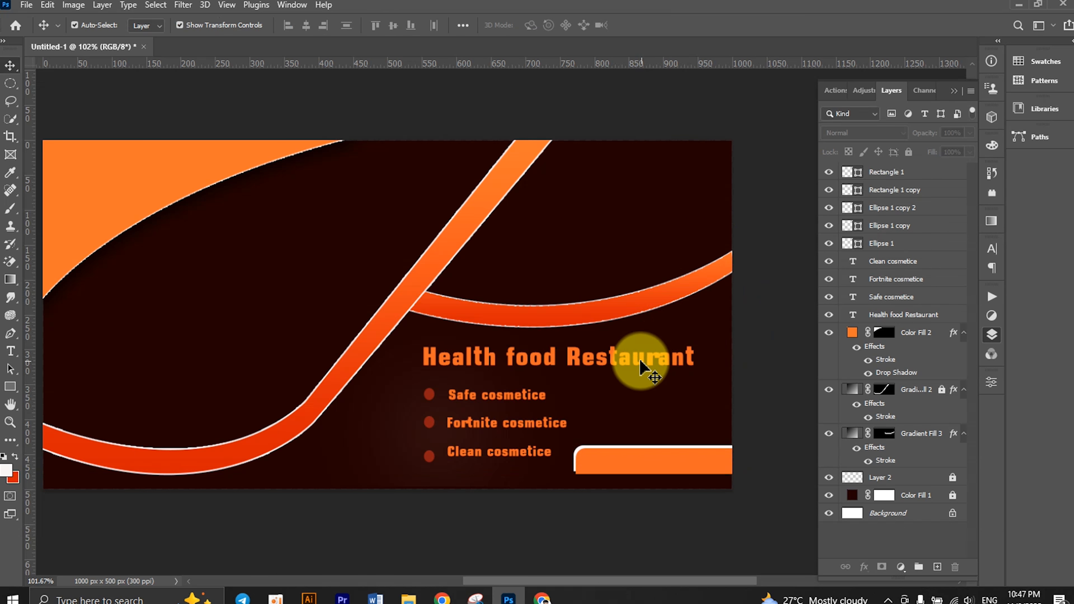
# - Duplicate the restaurant title down onto the orange bar and bring its layer to the front
pyautogui.click(628, 368)
pyautogui.moveTo(628, 368); pyautogui.dragTo(674, 463)
pyautogui.moveTo(895, 322); pyautogui.dragTo(910, 167)
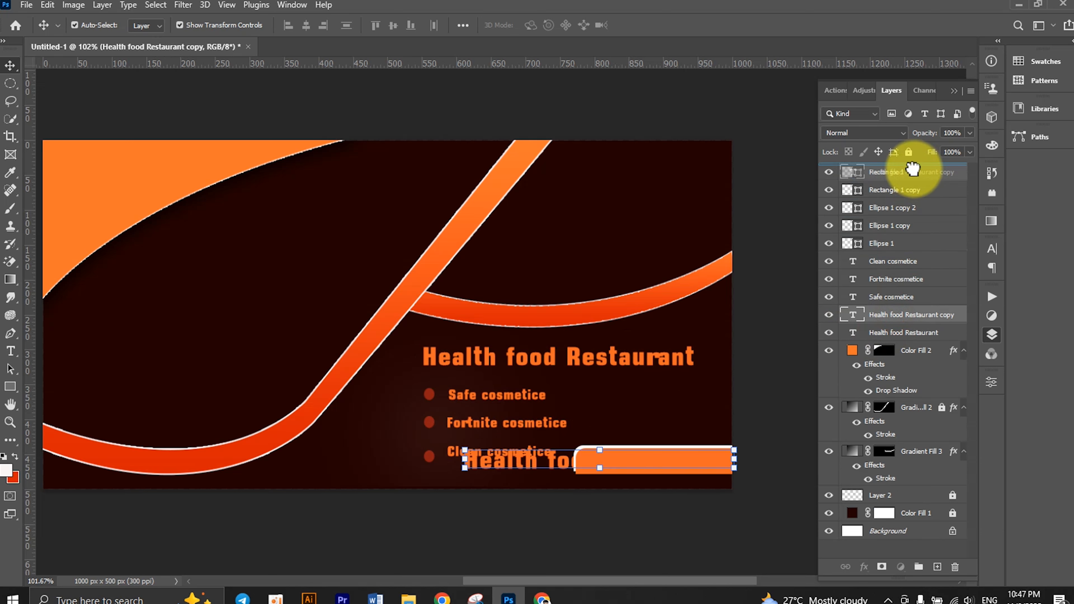
pyautogui.moveTo(563, 470); pyautogui.dragTo(560, 477)
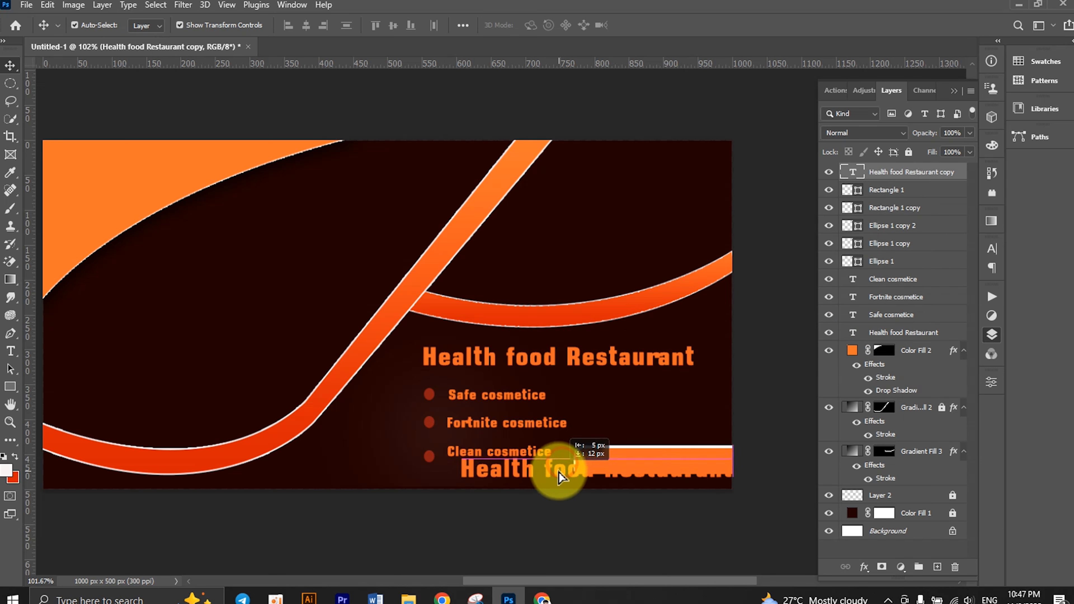
# - Recolor the duplicated restaurant title on the orange bar near-white (#f8f3f3)
pyautogui.doubleClick(559, 477)
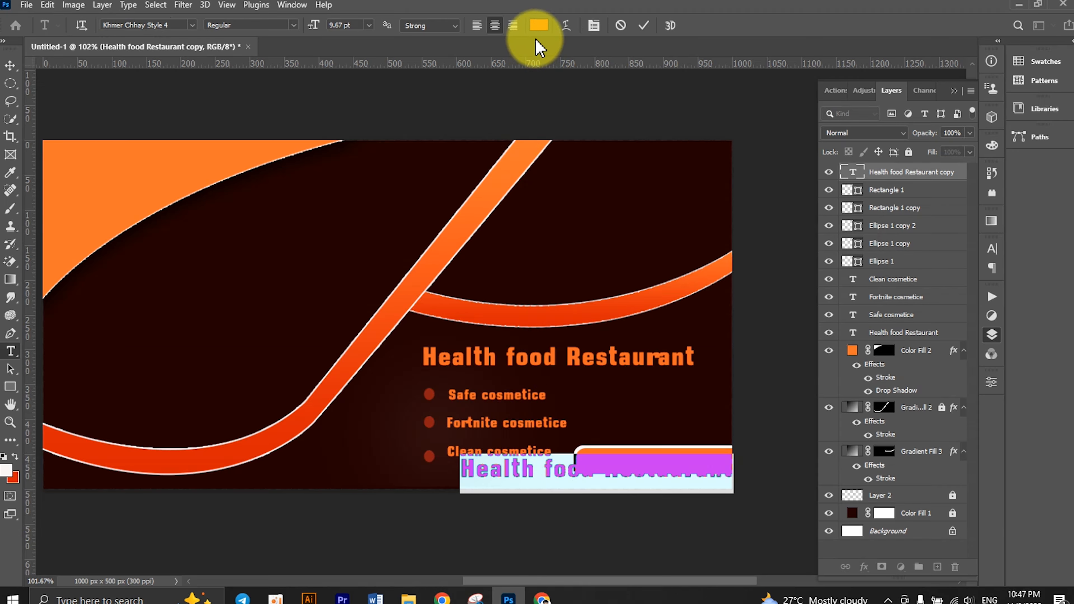
pyautogui.click(539, 25)
pyautogui.click(230, 451)
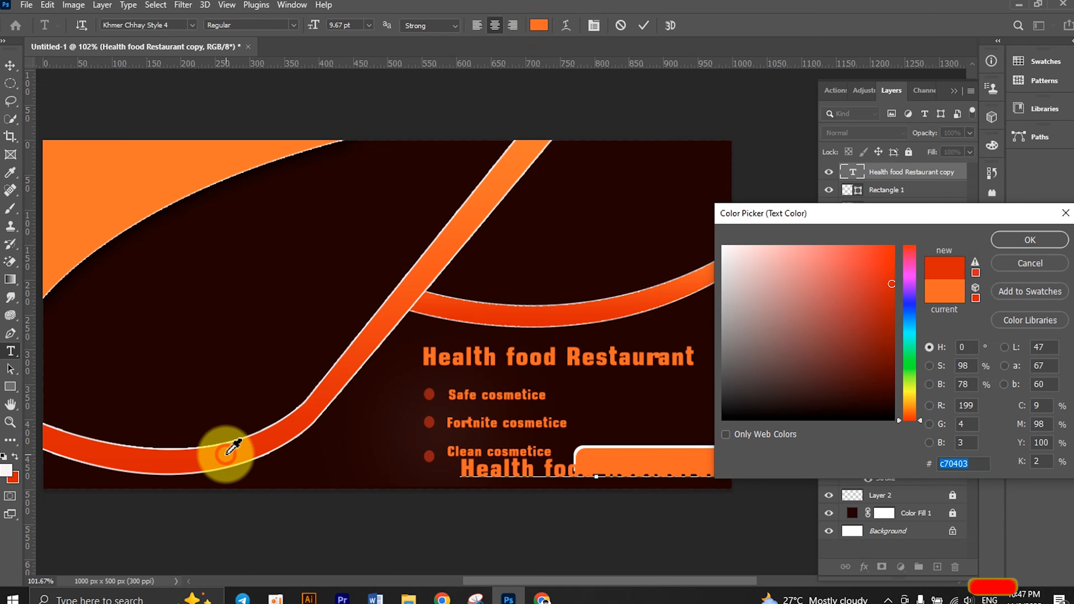
pyautogui.click(723, 246)
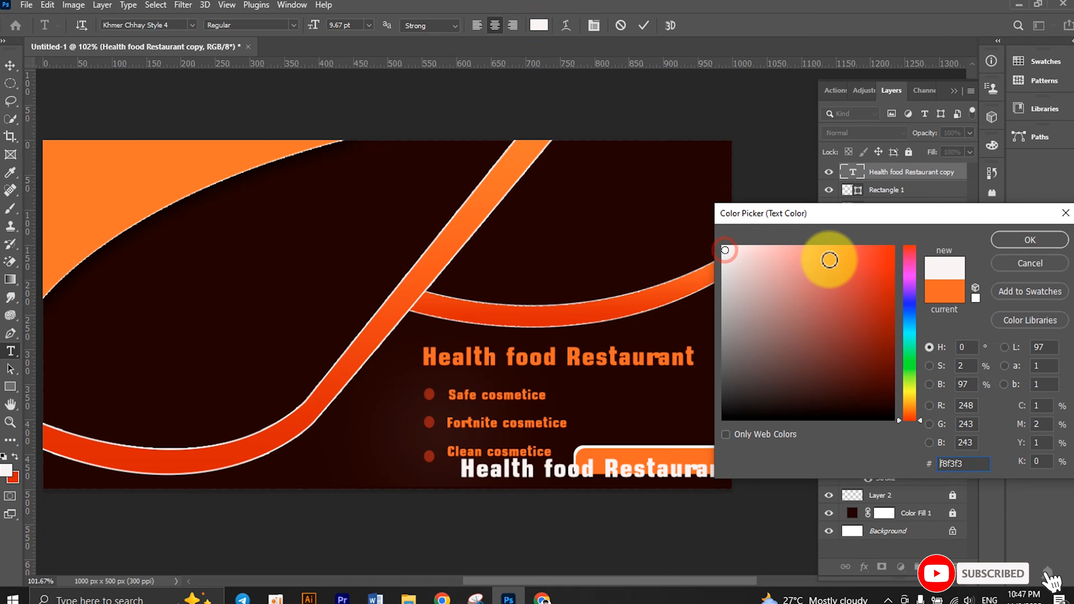
pyautogui.click(1031, 240)
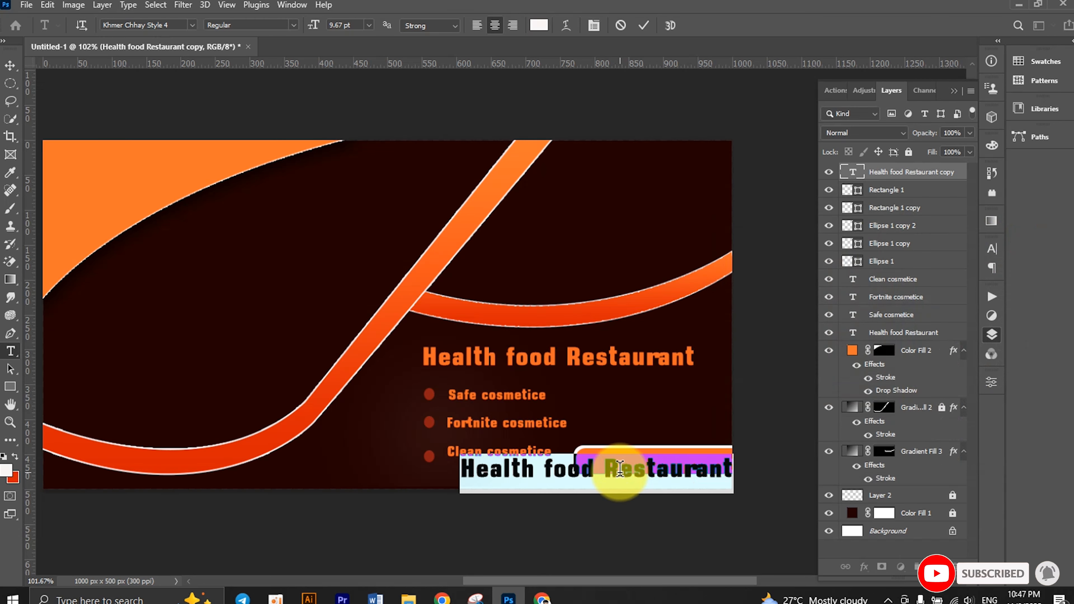
# - Replace the copied title's text with the phone number, scale it to 76.22% and position it inside the orange bar
pyautogui.write('123 456 78')
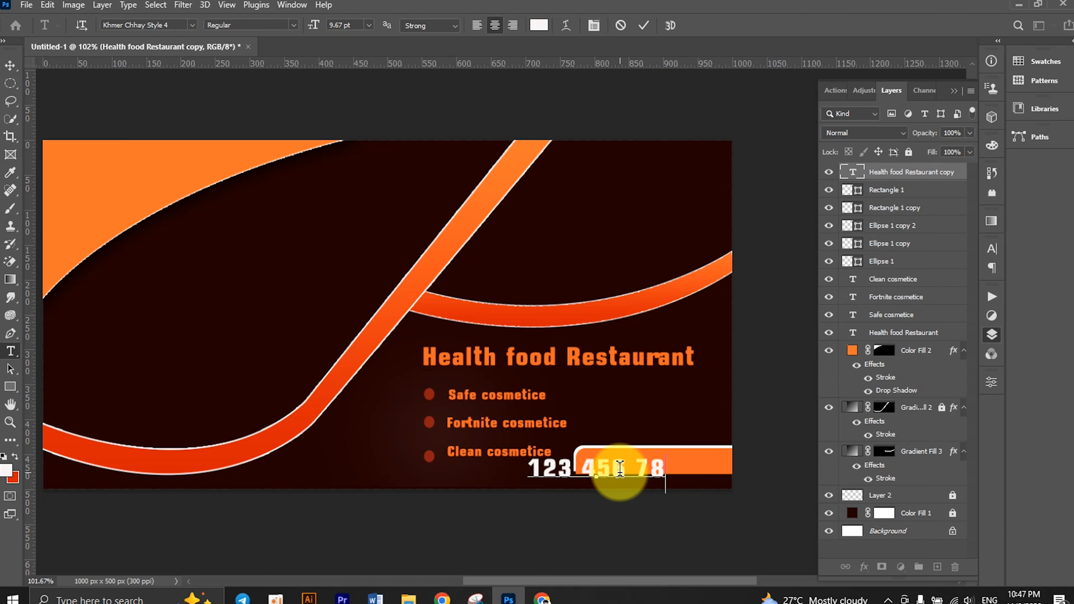
pyautogui.click(644, 25)
pyautogui.click(10, 67)
pyautogui.moveTo(669, 458); pyautogui.dragTo(695, 468)
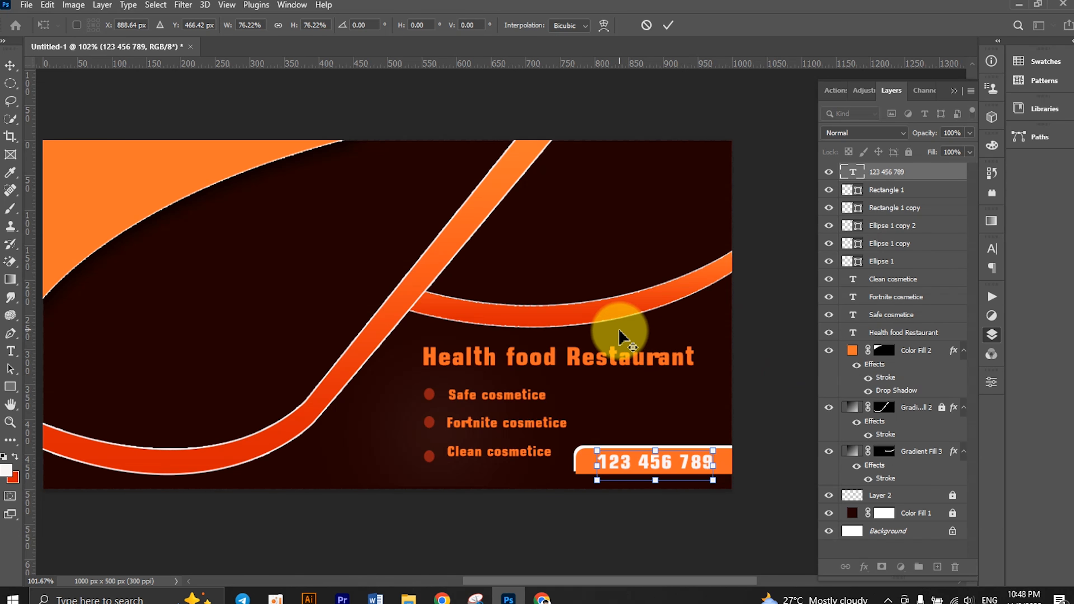
# - Group all text, dot and rectangle layers from the phone number down to the restaurant title, and lock the group
pyautogui.scroll(-2, 599, 336)
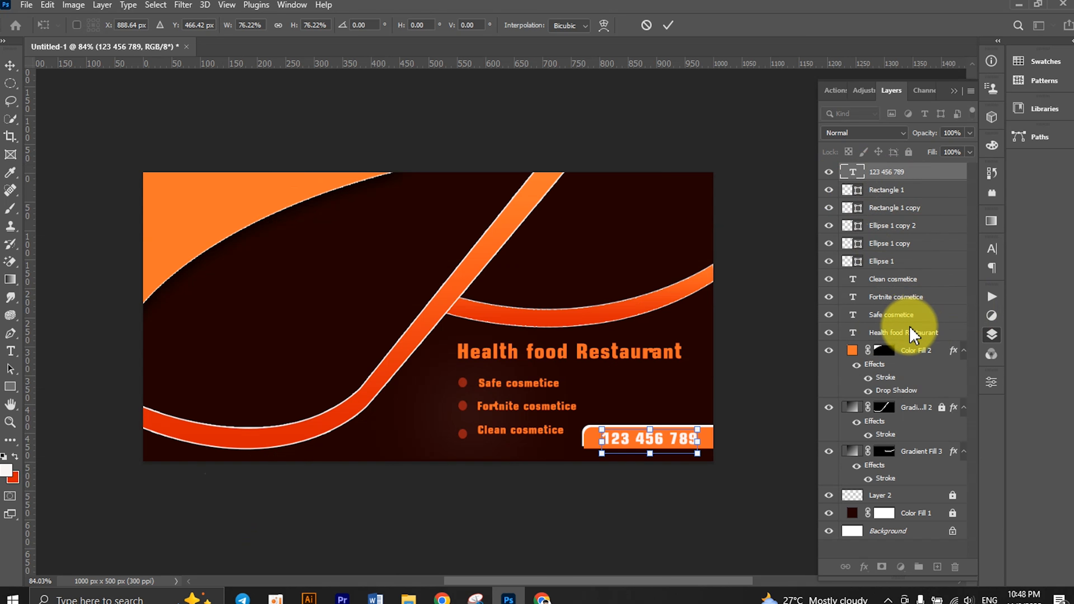
pyautogui.keyDown('shift'); pyautogui.click(930, 333); pyautogui.keyUp('shift')
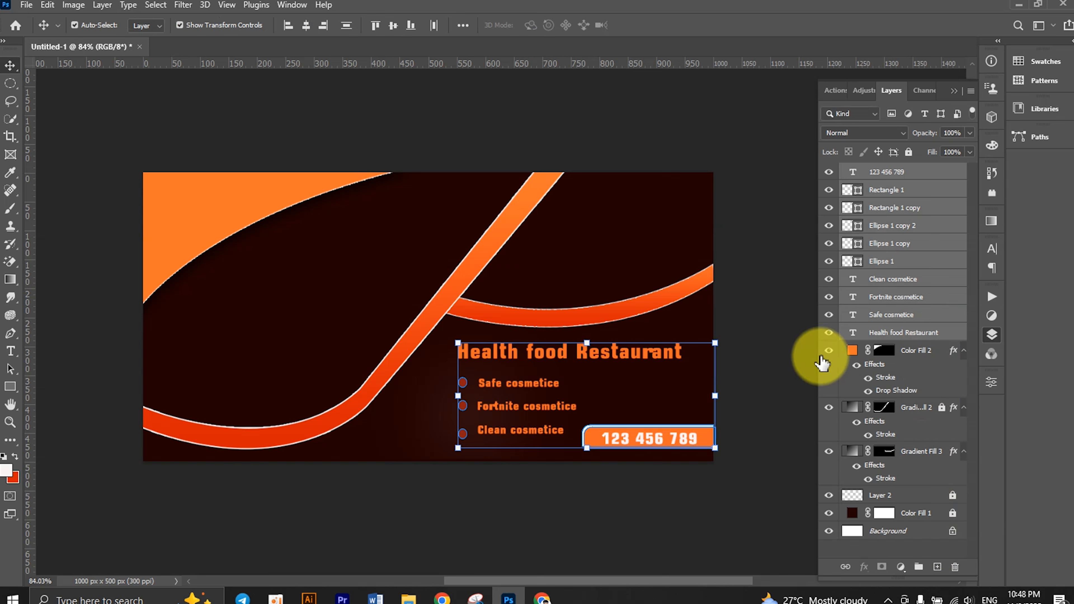
pyautogui.click(827, 352)
pyautogui.click(827, 352)
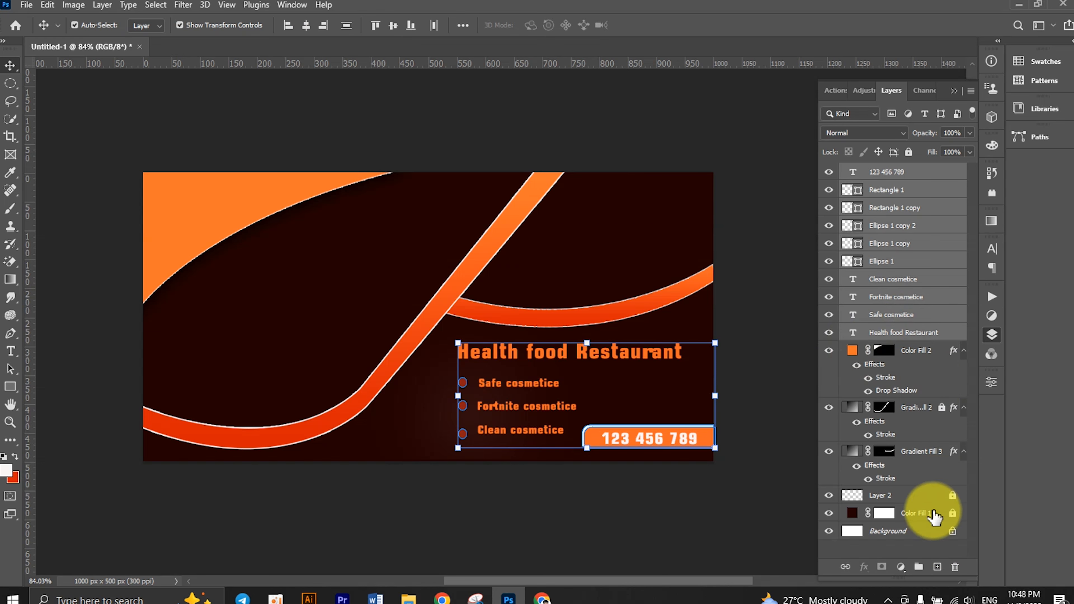
pyautogui.click(919, 567)
pyautogui.click(908, 152)
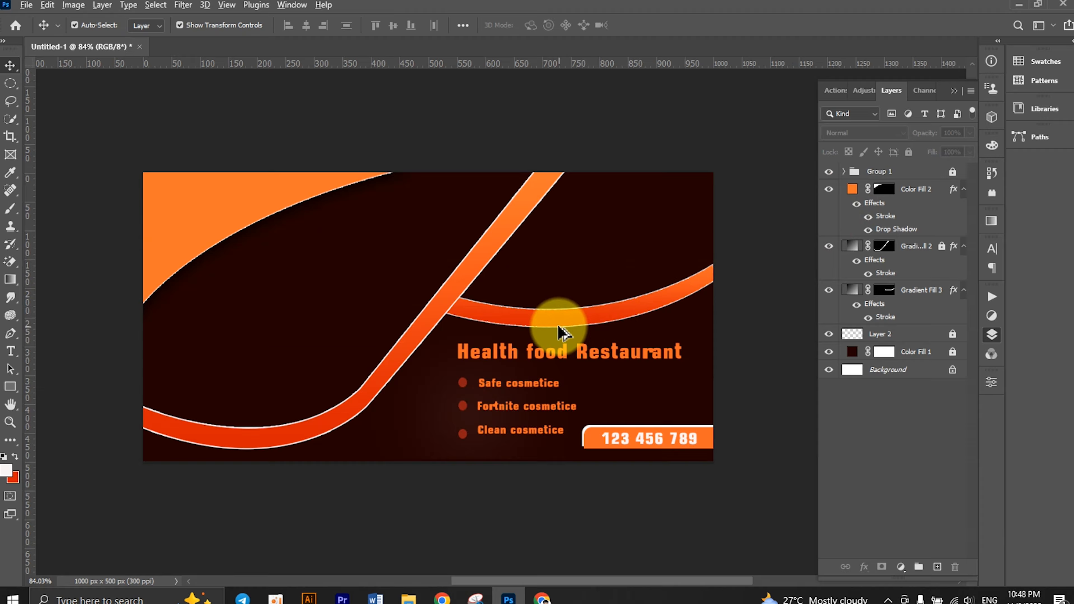
pyautogui.click(550, 328)
pyautogui.scroll(-1, 550, 327)
# - Place the wraps photo from the banner food7 folder over the banner's left part and scale it to 16.45%
pyautogui.click(408, 598)
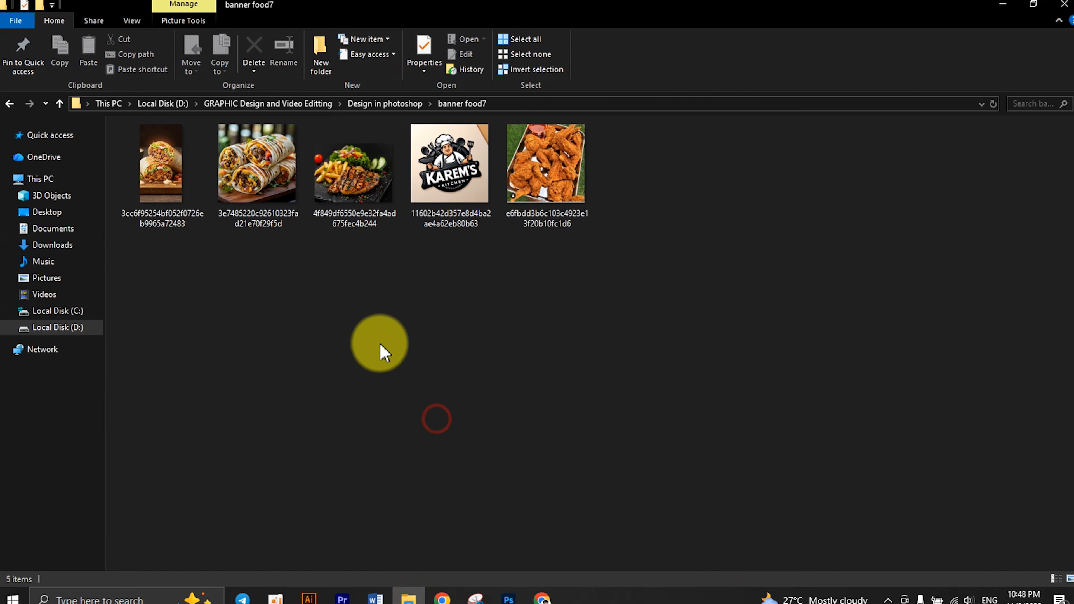
pyautogui.moveTo(259, 156); pyautogui.dragTo(466, 252)
pyautogui.moveTo(416, 331); pyautogui.dragTo(279, 333)
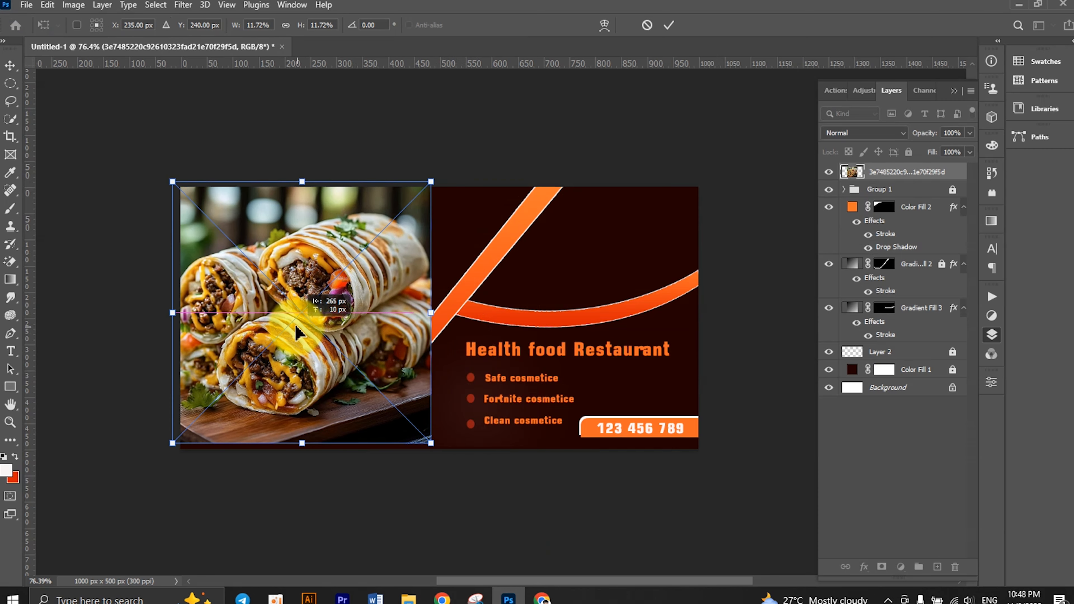
pyautogui.moveTo(431, 313); pyautogui.dragTo(452, 271)
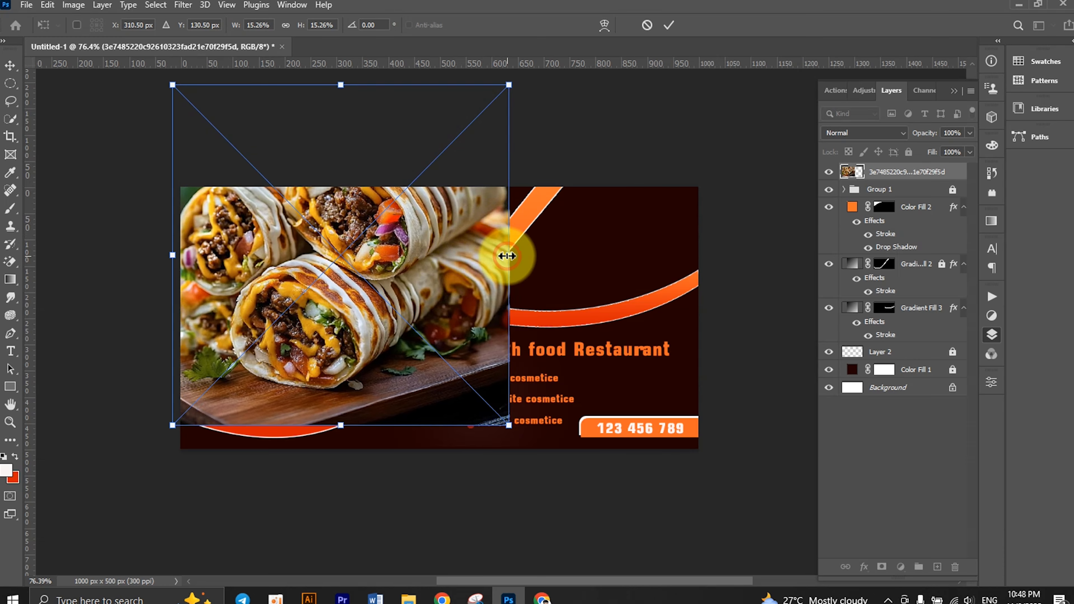
pyautogui.moveTo(507, 256); pyautogui.dragTo(536, 249)
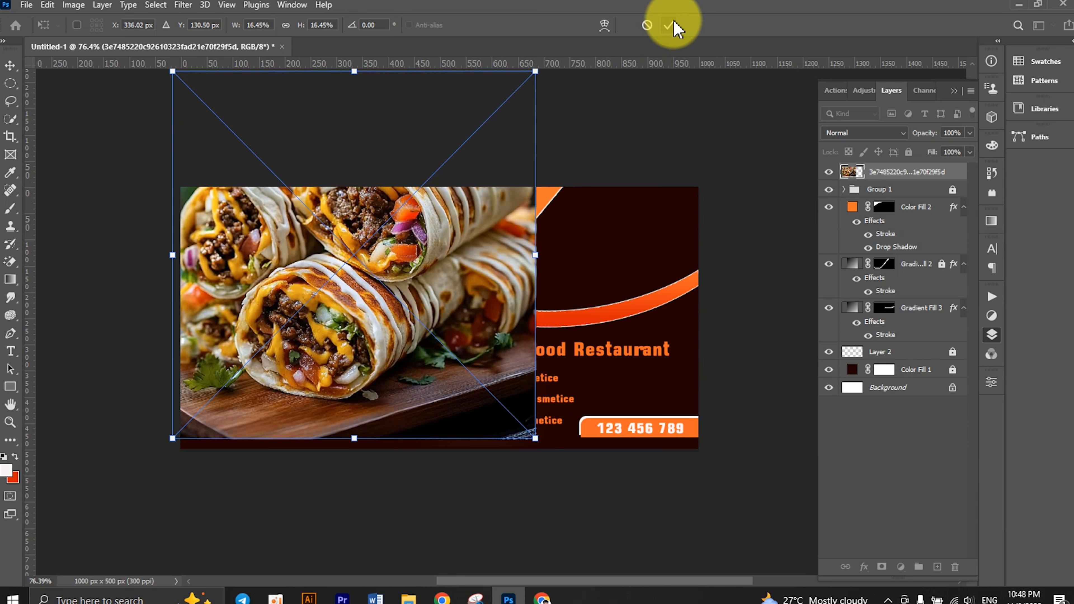
pyautogui.click(669, 25)
# - Hide the wraps photo and add a new empty layer directly beneath it
pyautogui.click(828, 172)
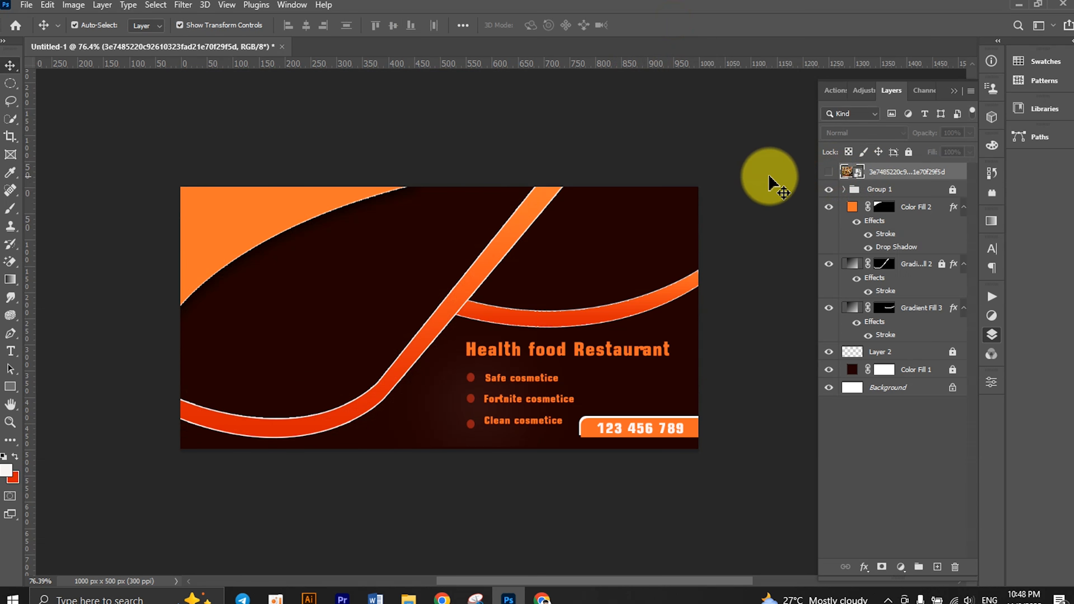
pyautogui.click(933, 568)
pyautogui.moveTo(892, 180); pyautogui.dragTo(897, 192)
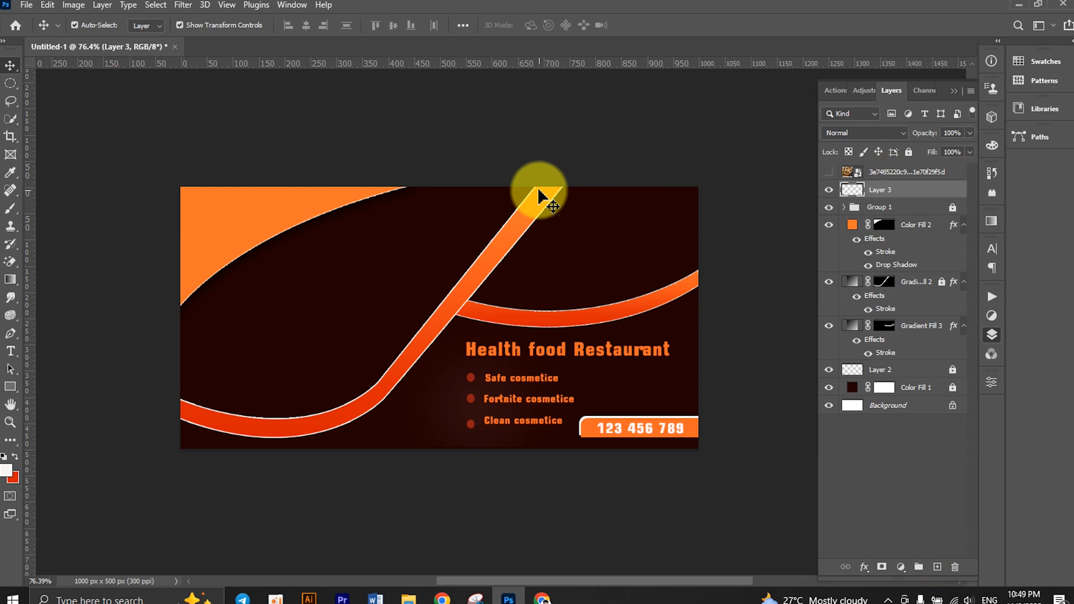
# - Trace a Pen path around the dark area between the orange corner and the long curved band, running along the band's middle
pyautogui.click(10, 334)
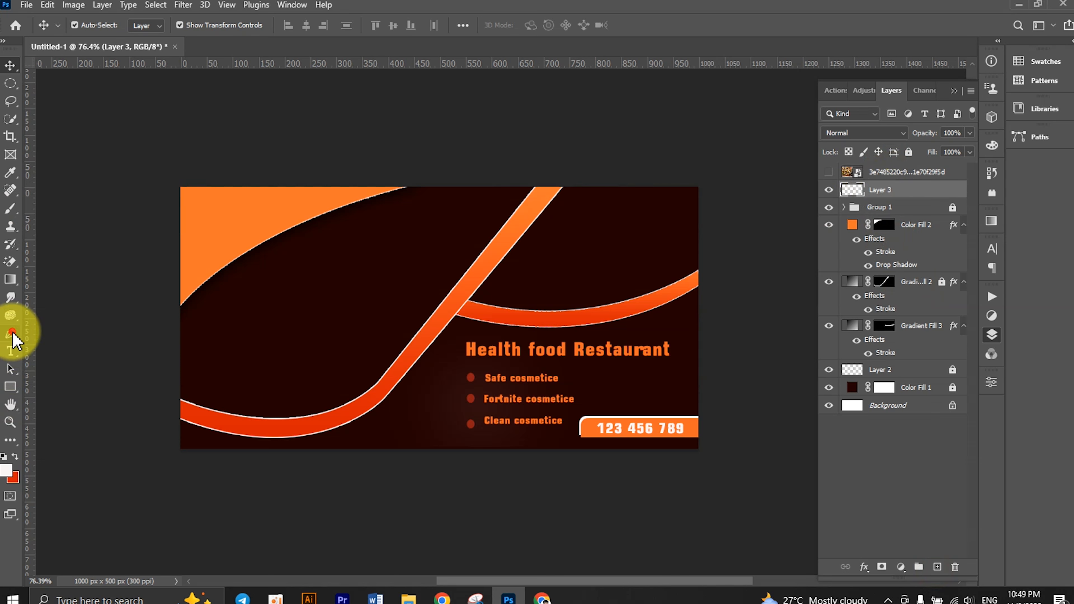
pyautogui.click(402, 182)
pyautogui.click(174, 293)
pyautogui.click(170, 405)
pyautogui.click(218, 420)
pyautogui.click(306, 425)
pyautogui.click(368, 407)
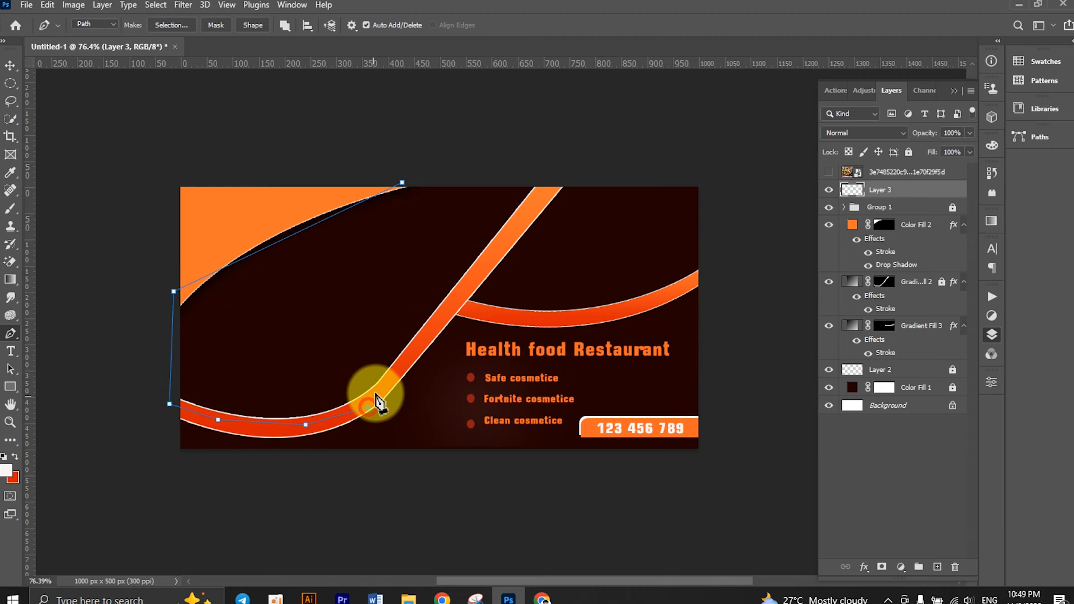
pyautogui.click(416, 347)
pyautogui.click(474, 283)
pyautogui.click(523, 218)
pyautogui.click(553, 178)
pyautogui.moveTo(457, 174); pyautogui.dragTo(440, 175)
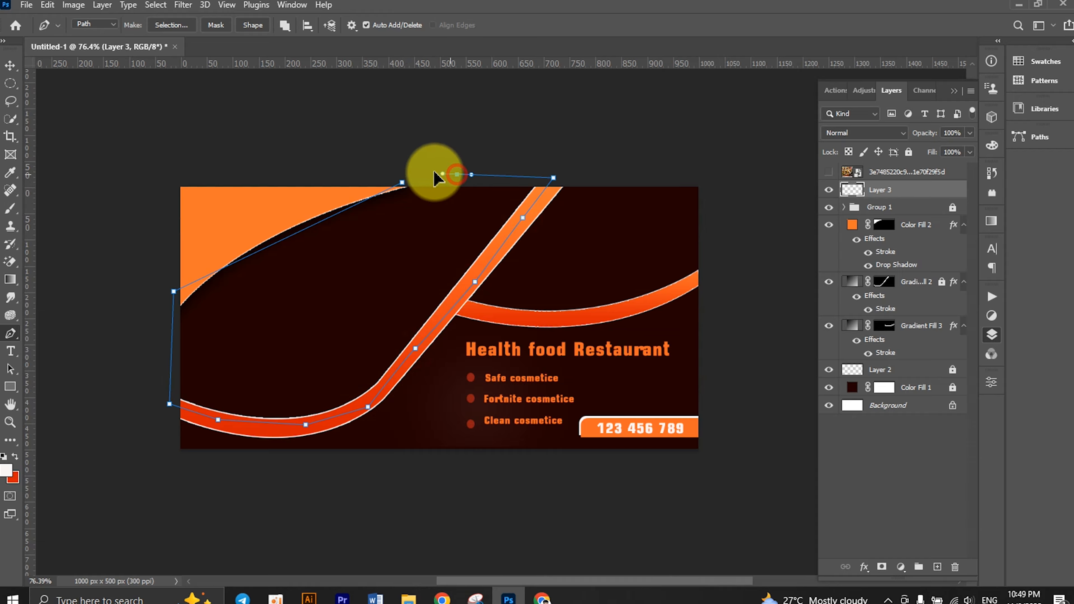
# - Close the path, convert it to a selection and fill it with the white foreground color on the new layer
pyautogui.rightClick(401, 182)
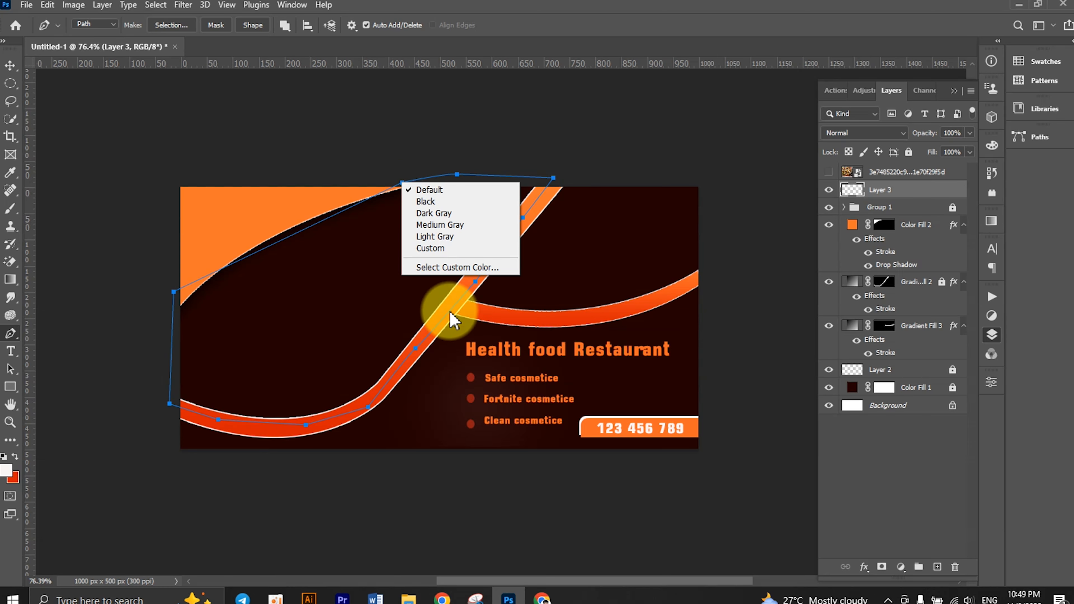
pyautogui.rightClick(419, 347)
pyautogui.click(461, 97)
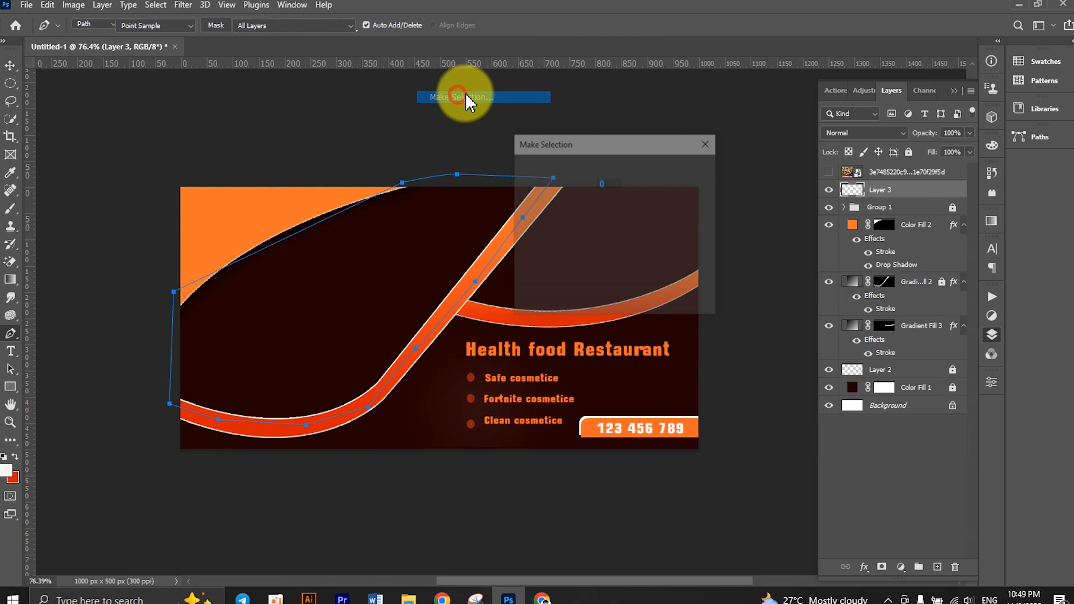
pyautogui.click(687, 174)
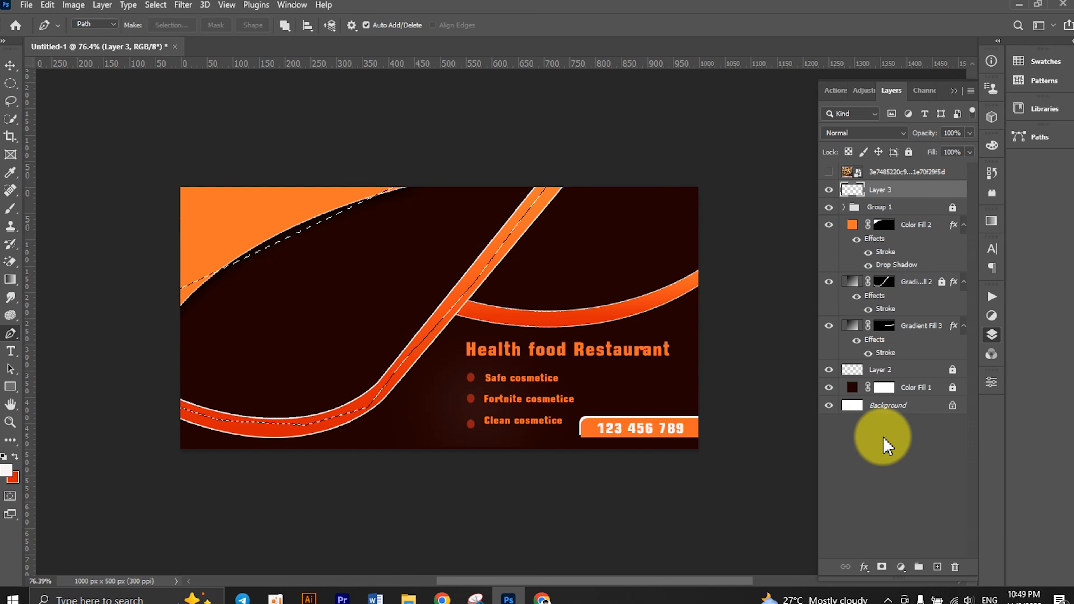
pyautogui.hotkey('alt', 'BackSpace')
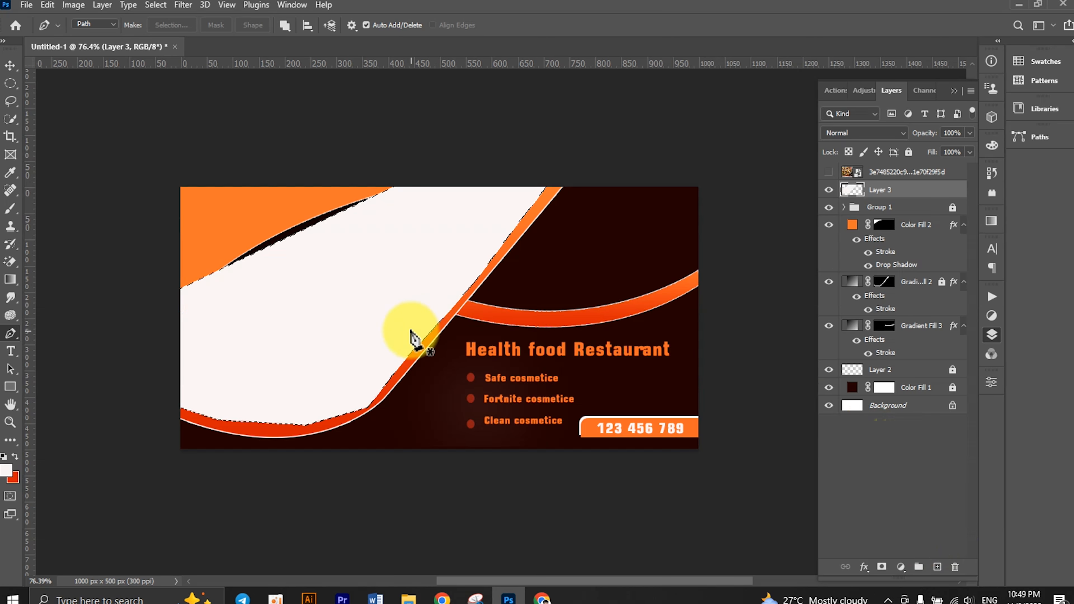
# - Warp the white shape's upper edge slightly upward to cover the dark gap beside the orange corner
pyautogui.click(10, 66)
pyautogui.click(304, 318)
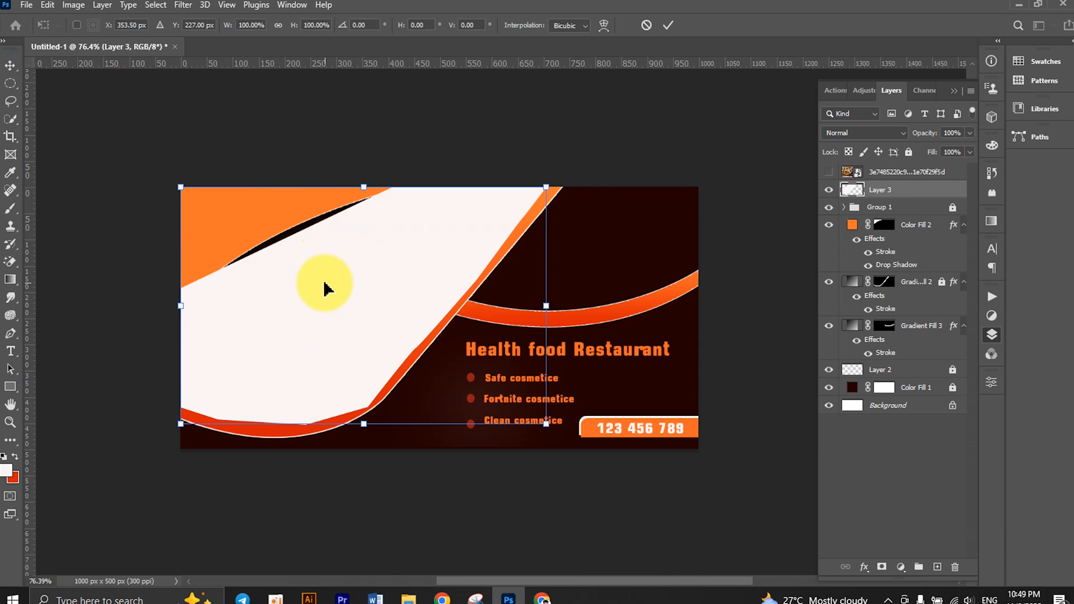
pyautogui.rightClick(324, 286)
pyautogui.click(354, 372)
pyautogui.moveTo(286, 264); pyautogui.dragTo(283, 247)
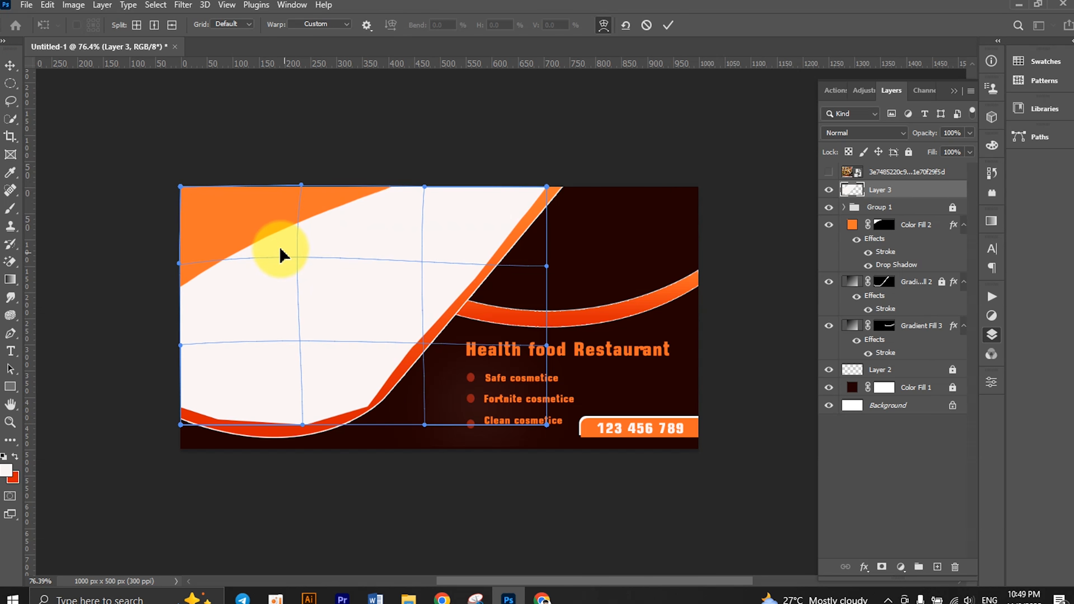
pyautogui.click(667, 25)
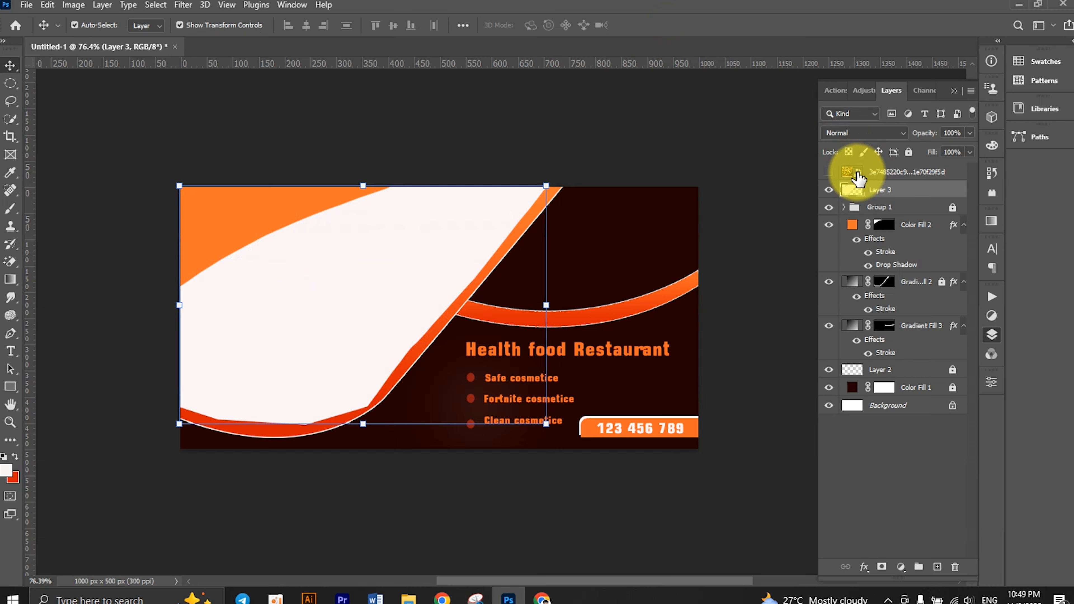
# - Show the wraps photo again and clip it to the white shape with a clipping mask
pyautogui.click(829, 172)
pyautogui.click(884, 172)
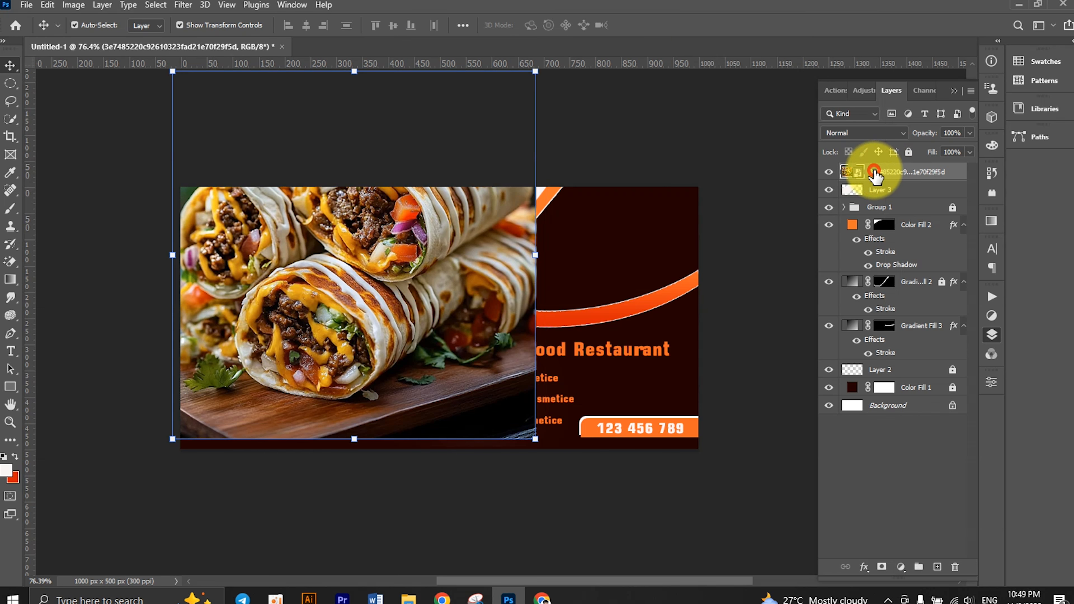
pyautogui.rightClick(884, 177)
pyautogui.click(921, 307)
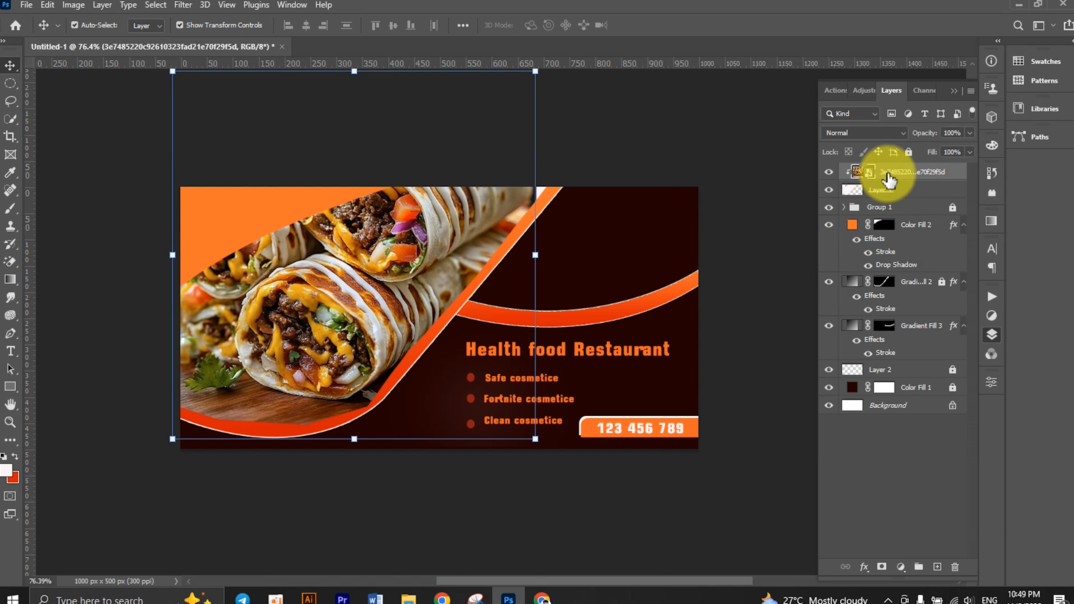
# - Try to merge the clipped photo with the white shape and move the result beneath the gradient bands
pyautogui.moveTo(890, 176); pyautogui.dragTo(907, 362)
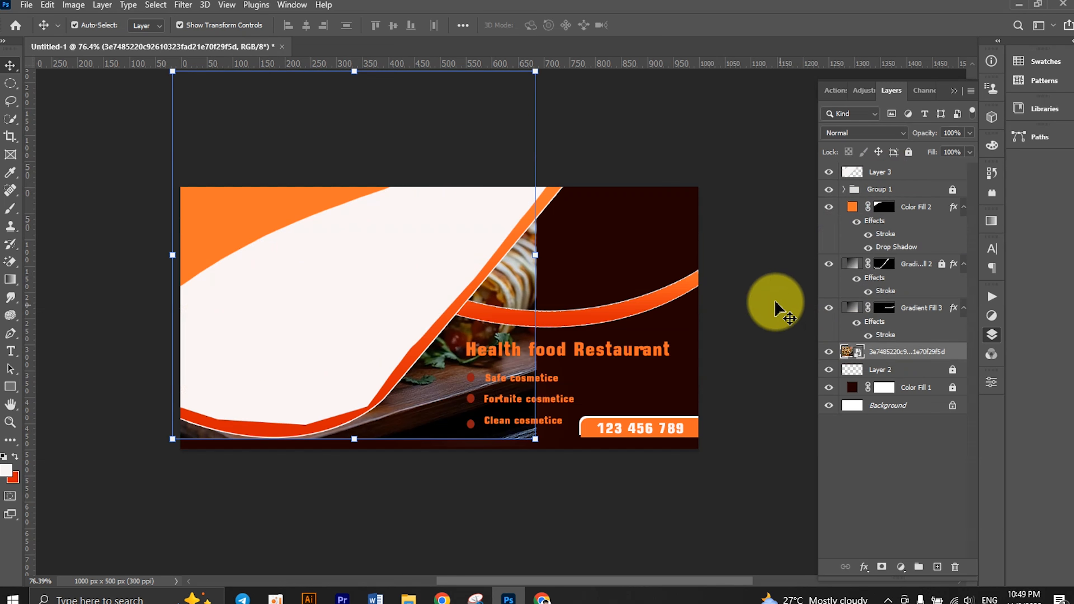
pyautogui.hotkey('ctrl', 'z')
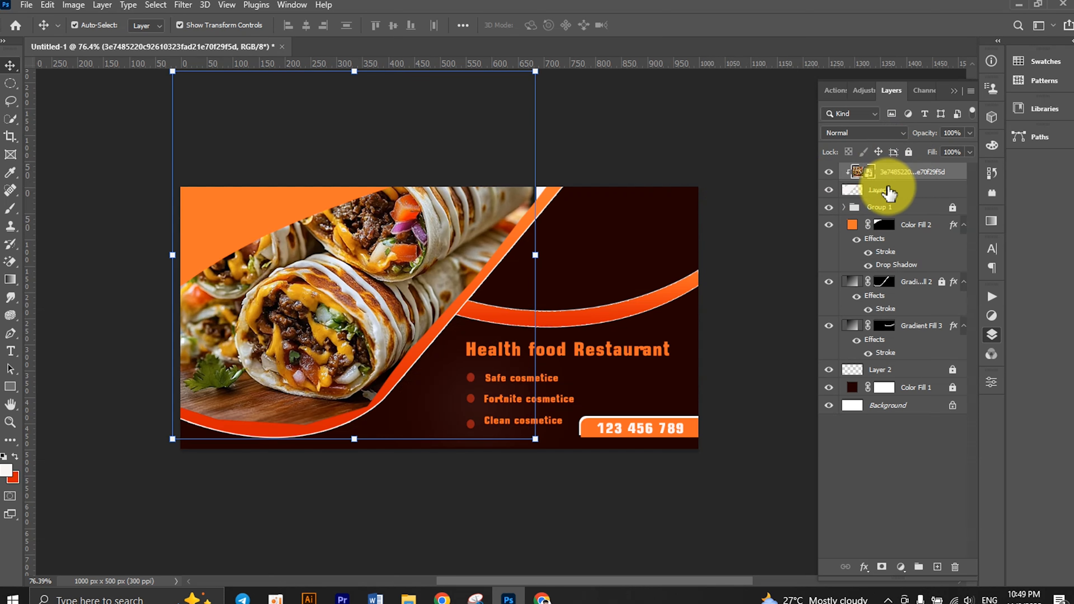
pyautogui.keyDown('ctrl'); pyautogui.click(890, 189); pyautogui.keyUp('ctrl')
pyautogui.rightClick(891, 192)
pyautogui.click(911, 412)
pyautogui.moveTo(909, 172); pyautogui.dragTo(888, 330)
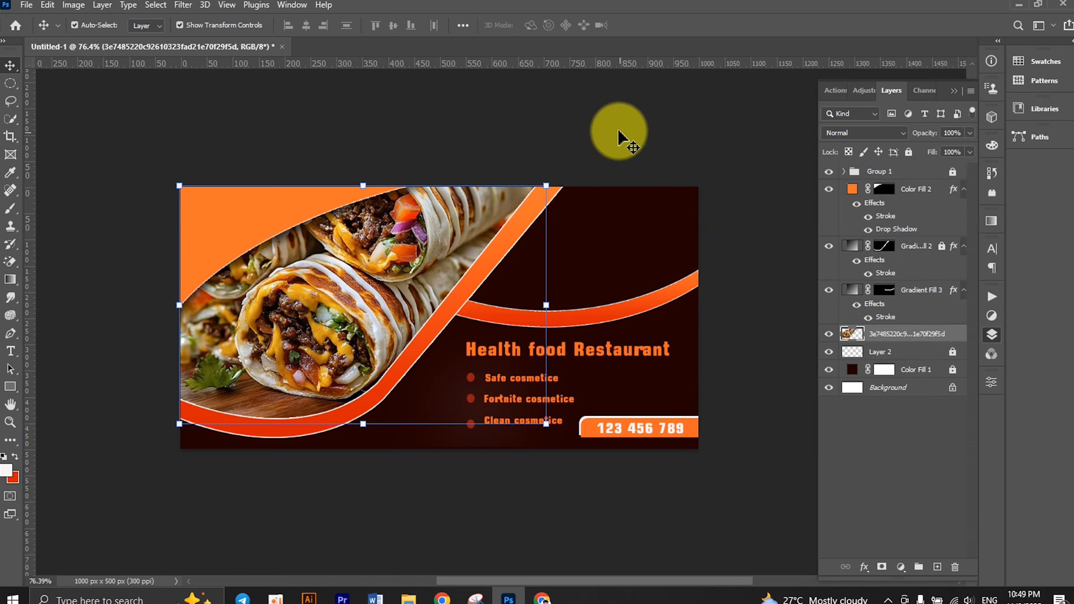
pyautogui.click(617, 135)
pyautogui.moveTo(411, 246); pyautogui.dragTo(413, 248)
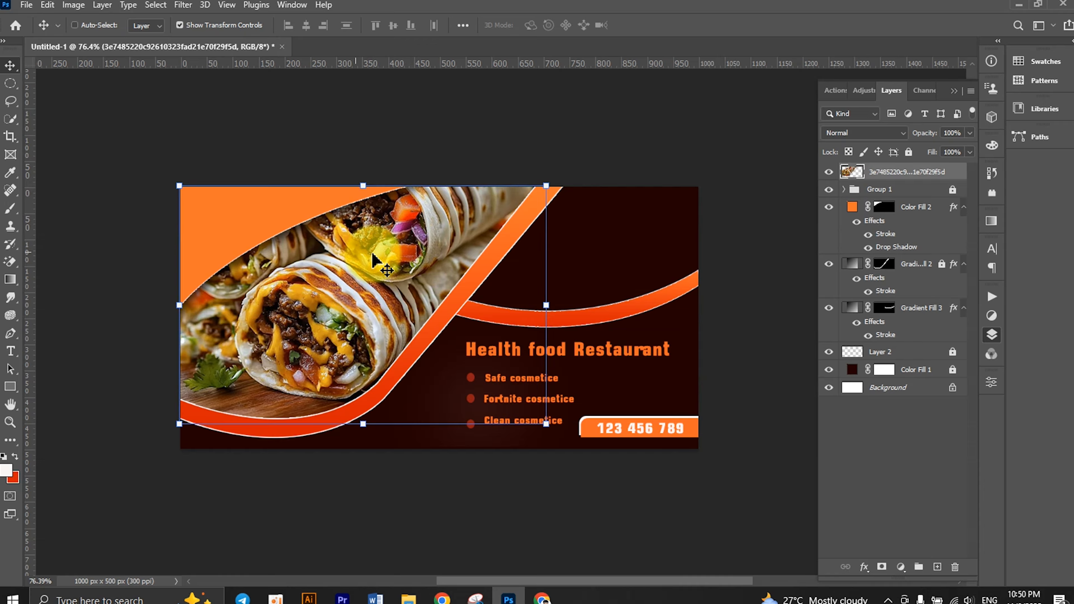
# - Move the clipped photo and its white shape layer together beneath the Gradient Fill 3 layer
pyautogui.keyDown('ctrl'); pyautogui.click(902, 191); pyautogui.keyUp('ctrl')
pyautogui.moveTo(902, 191); pyautogui.dragTo(909, 363)
# - Resize and reposition the clipped wraps photo, widening it so it fills the whole white shape up to the diagonal band
pyautogui.click(317, 295)
pyautogui.moveTo(328, 282); pyautogui.dragTo(328, 297)
pyautogui.moveTo(540, 258)
pyautogui.mouseDown()
pyautogui.moveTo(503, 281)
pyautogui.moveTo(530, 267)
pyautogui.mouseUp()
pyautogui.moveTo(528, 87); pyautogui.dragTo(528, 97)
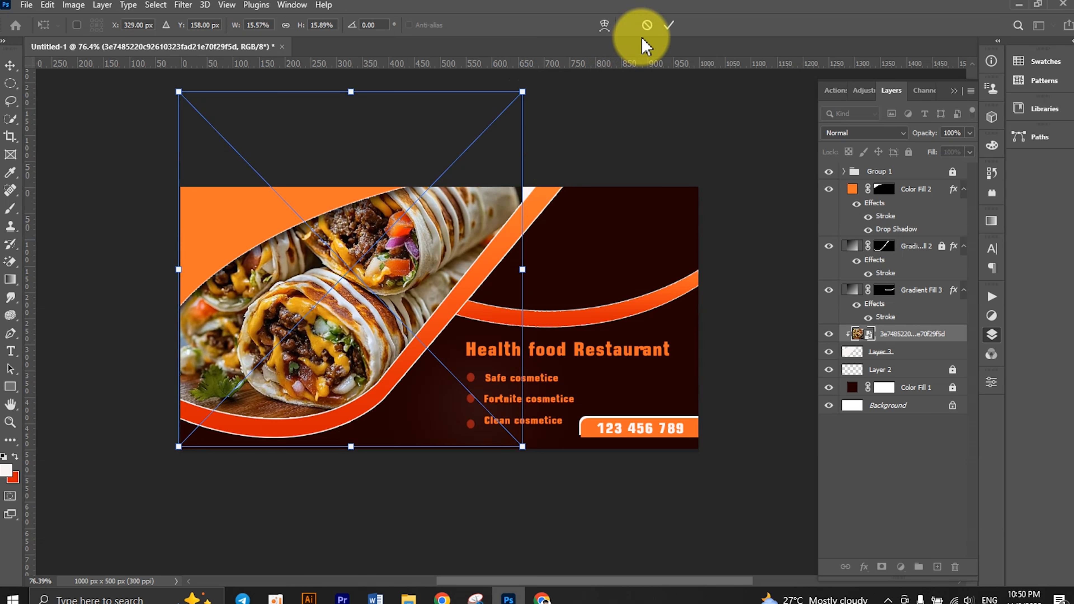
pyautogui.moveTo(387, 312); pyautogui.dragTo(386, 298)
pyautogui.click(666, 25)
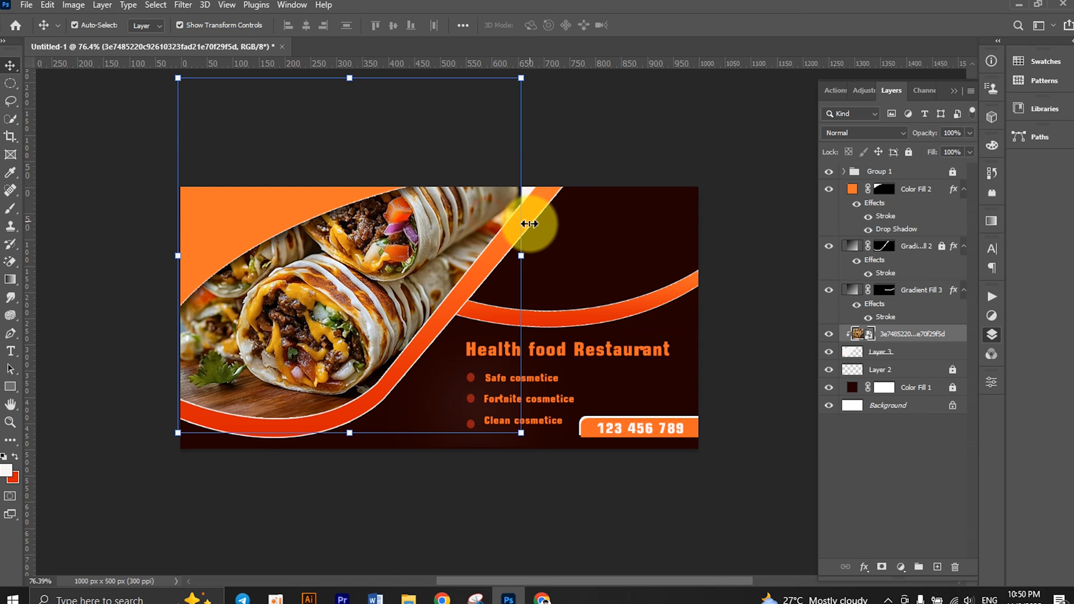
pyautogui.moveTo(525, 250); pyautogui.dragTo(537, 241)
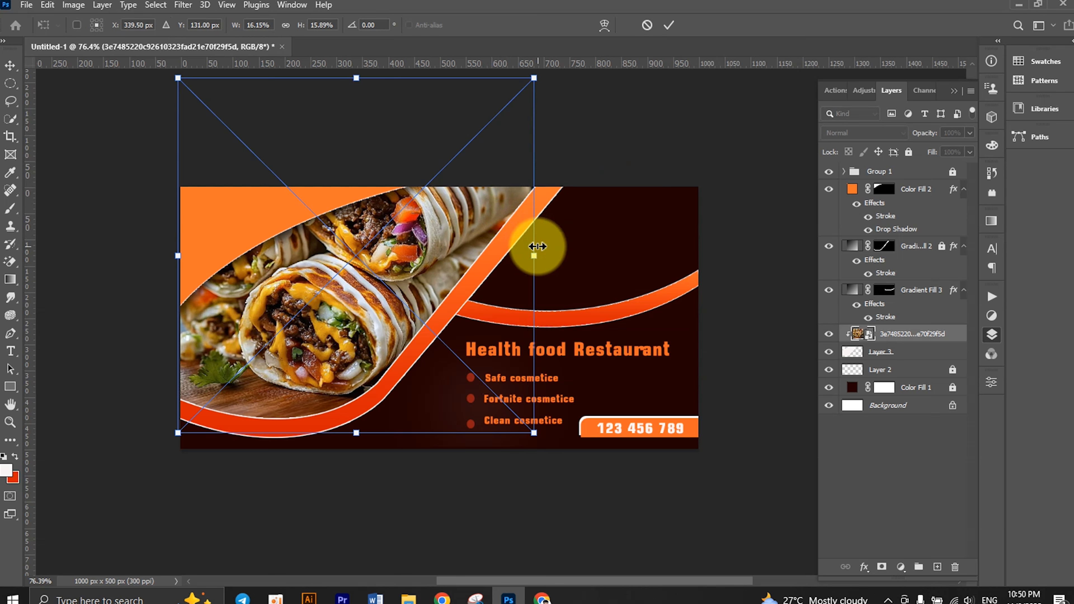
pyautogui.click(669, 25)
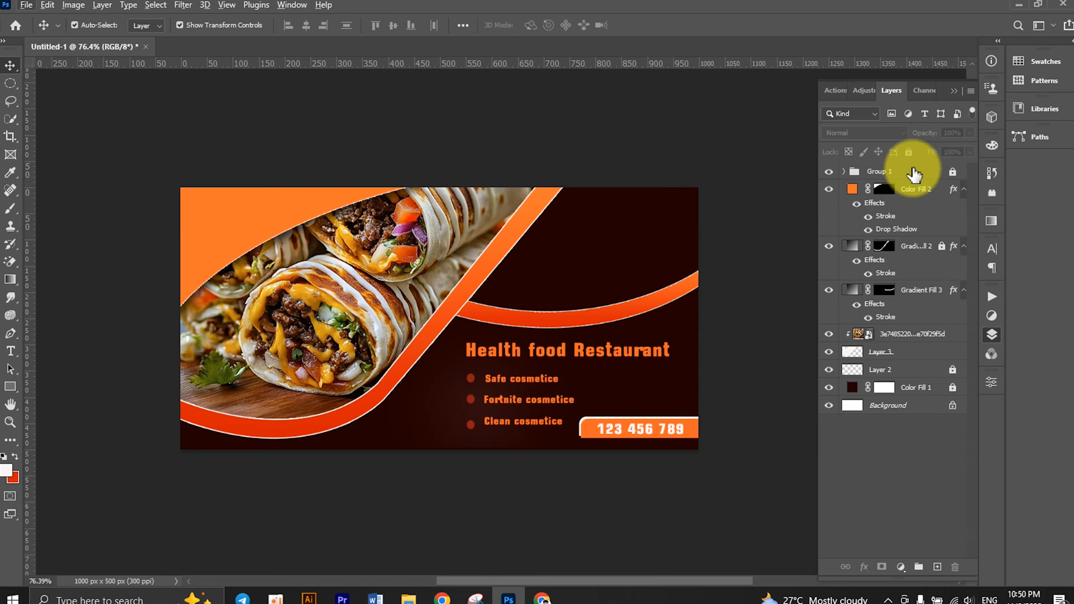
# - Unlock Group 1 and lock the wraps photo layer together with its white shape layer, Layer 3
pyautogui.click(904, 334)
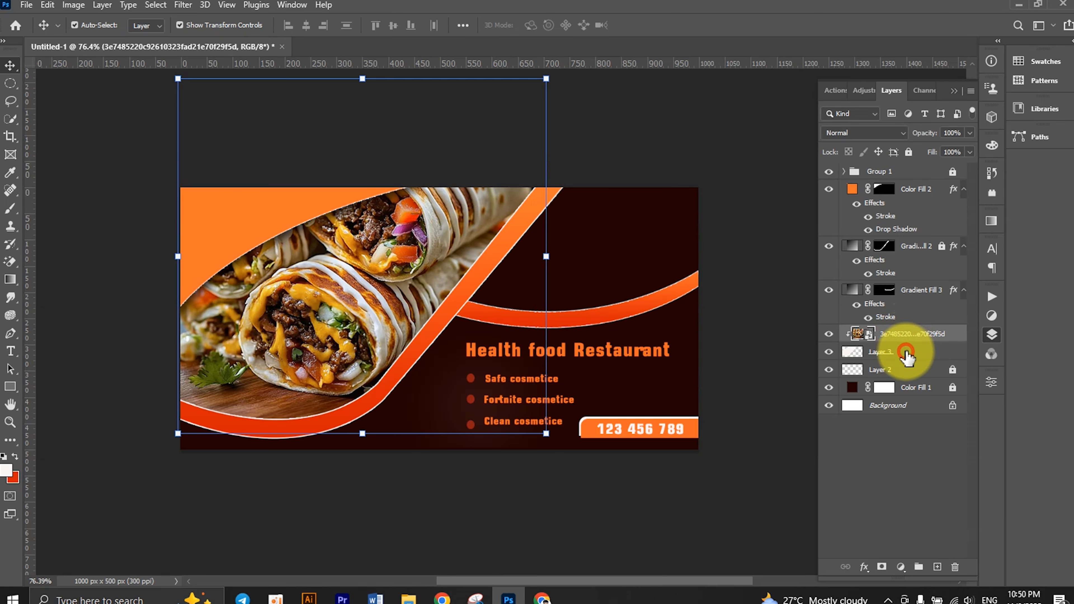
pyautogui.rightClick(907, 356)
pyautogui.click(952, 171)
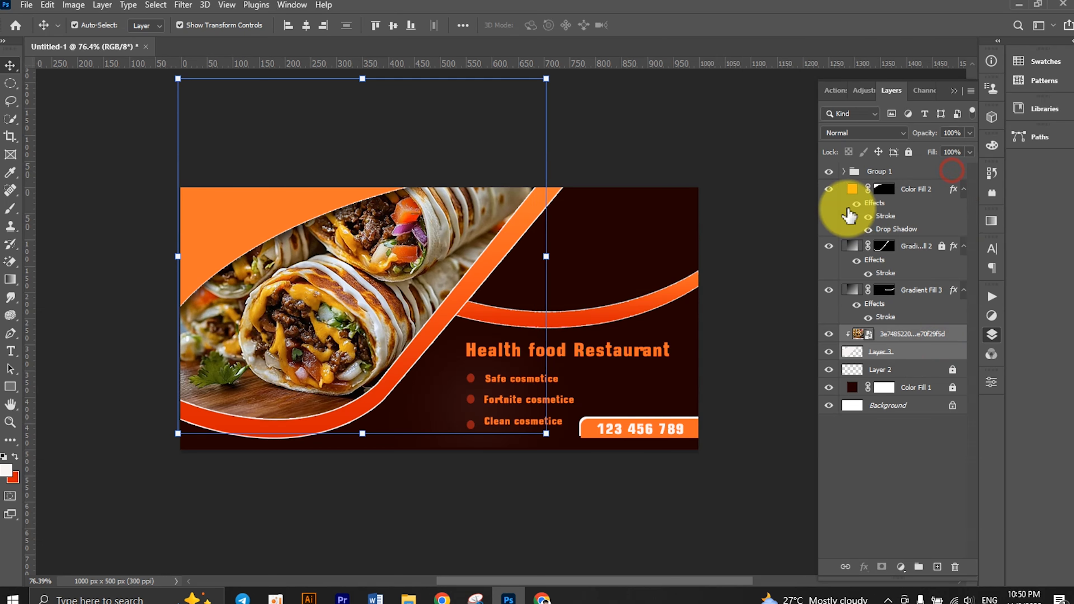
pyautogui.click(715, 142)
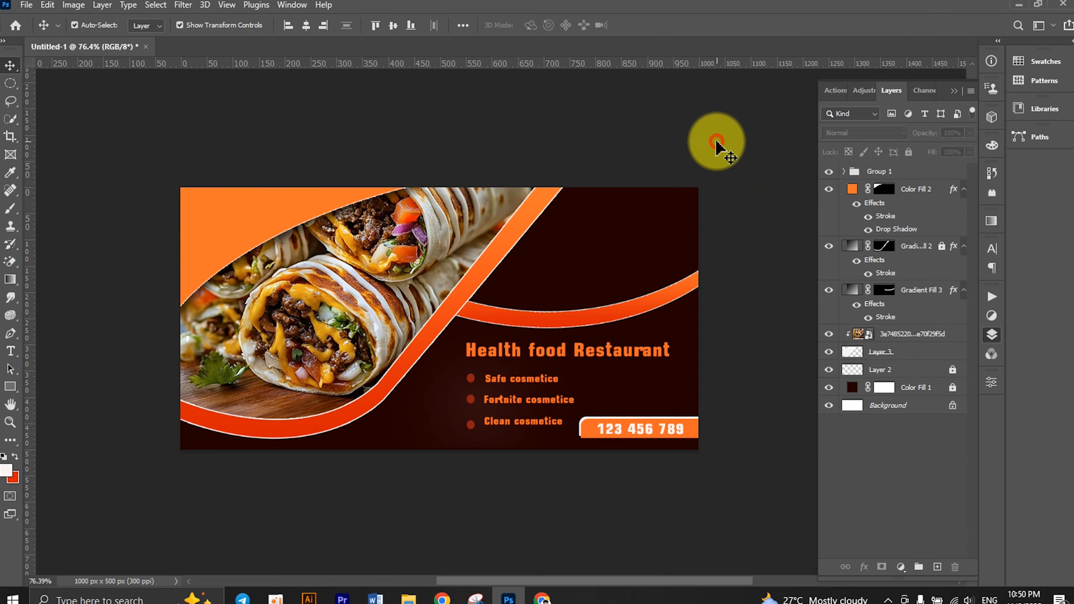
pyautogui.click(928, 336)
pyautogui.keyDown('shift'); pyautogui.click(930, 353); pyautogui.keyUp('shift')
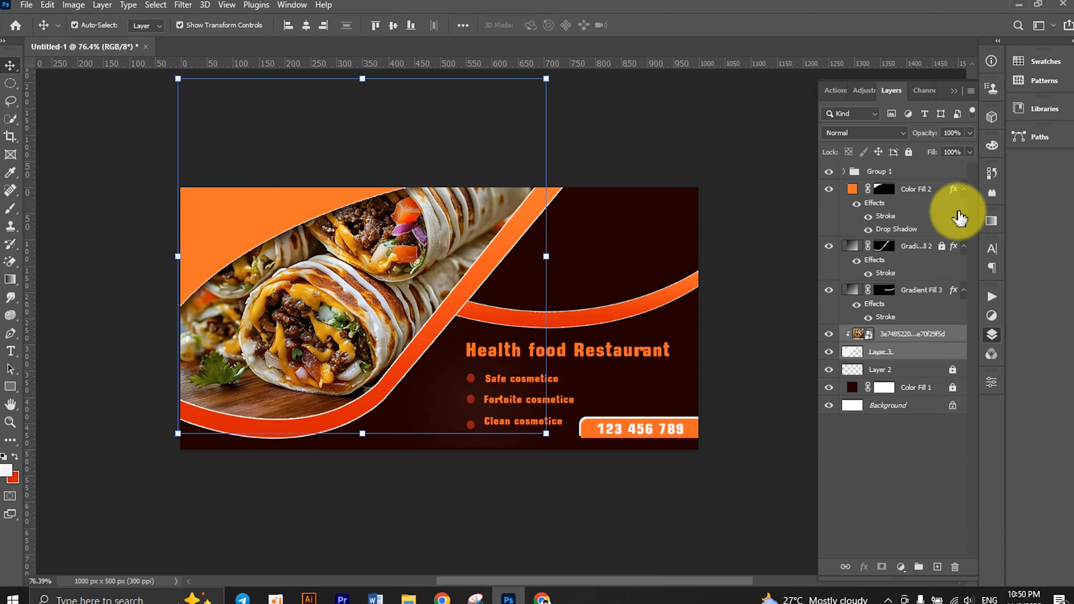
pyautogui.click(909, 152)
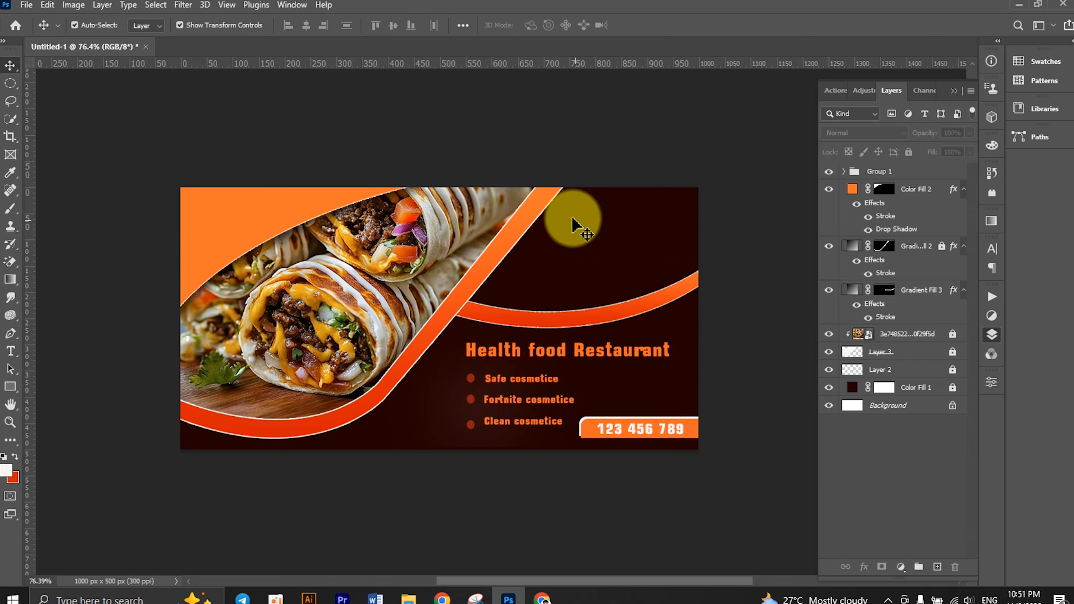
# - Add a new layer beneath Gradient Fill 3 and outline the dark upper-right area between the bands with a closed Pen path
pyautogui.click(909, 321)
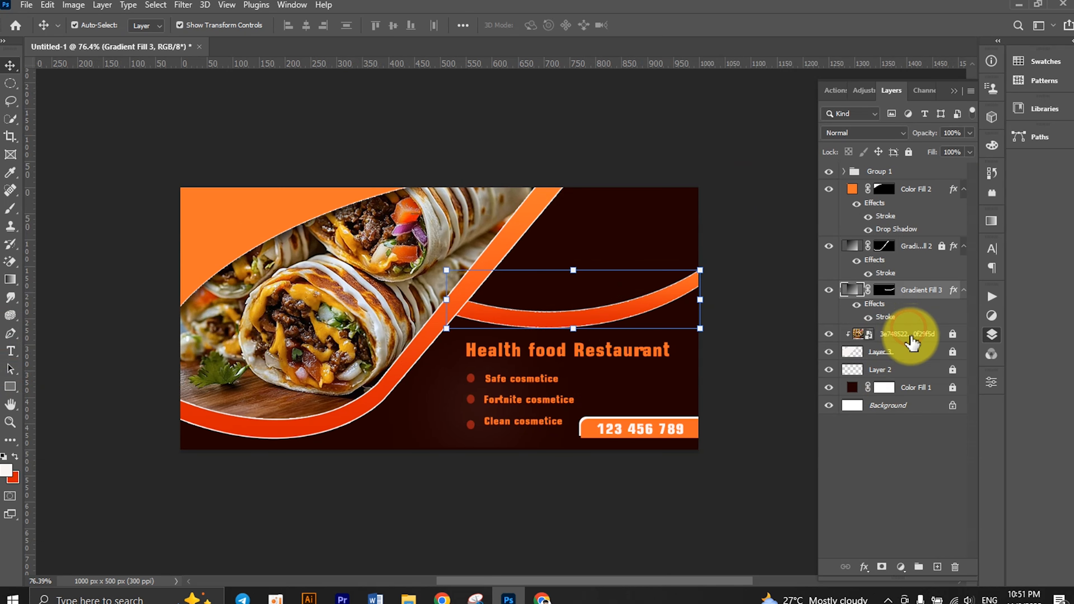
pyautogui.click(937, 567)
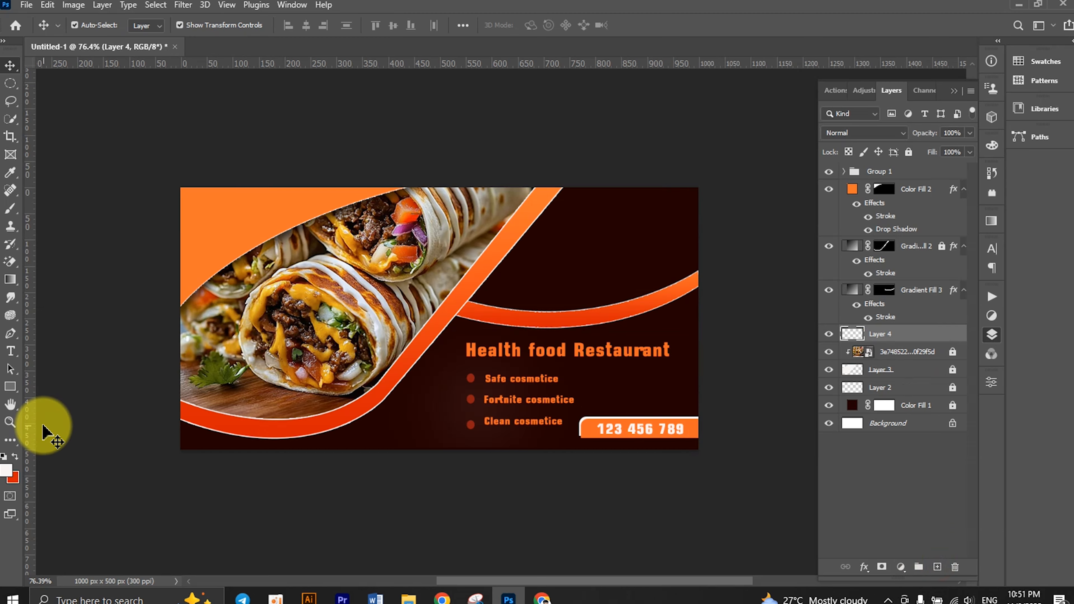
pyautogui.click(10, 334)
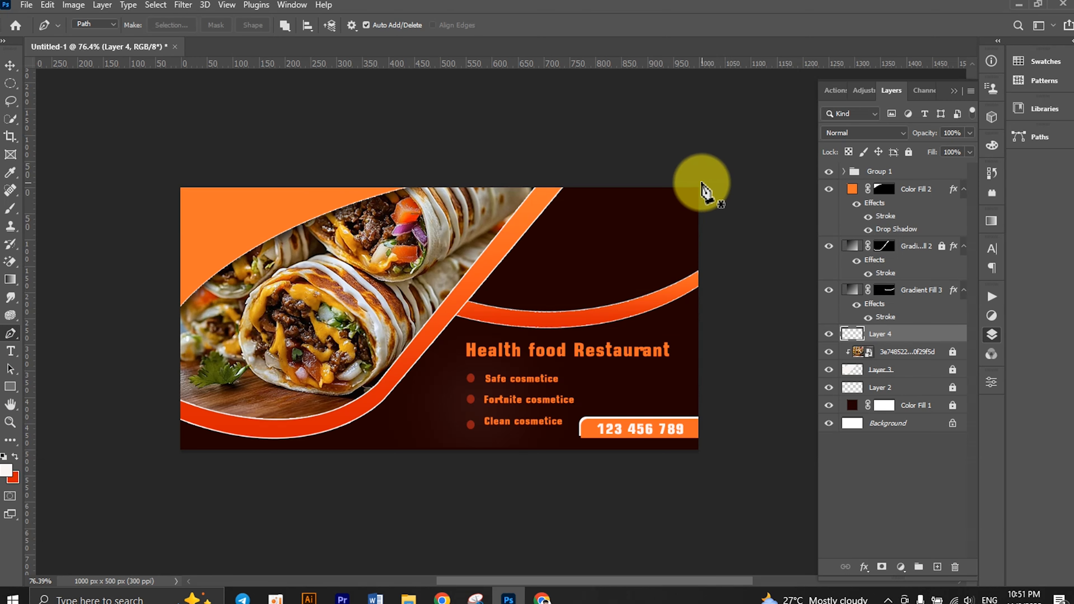
pyautogui.moveTo(702, 182); pyautogui.dragTo(726, 186)
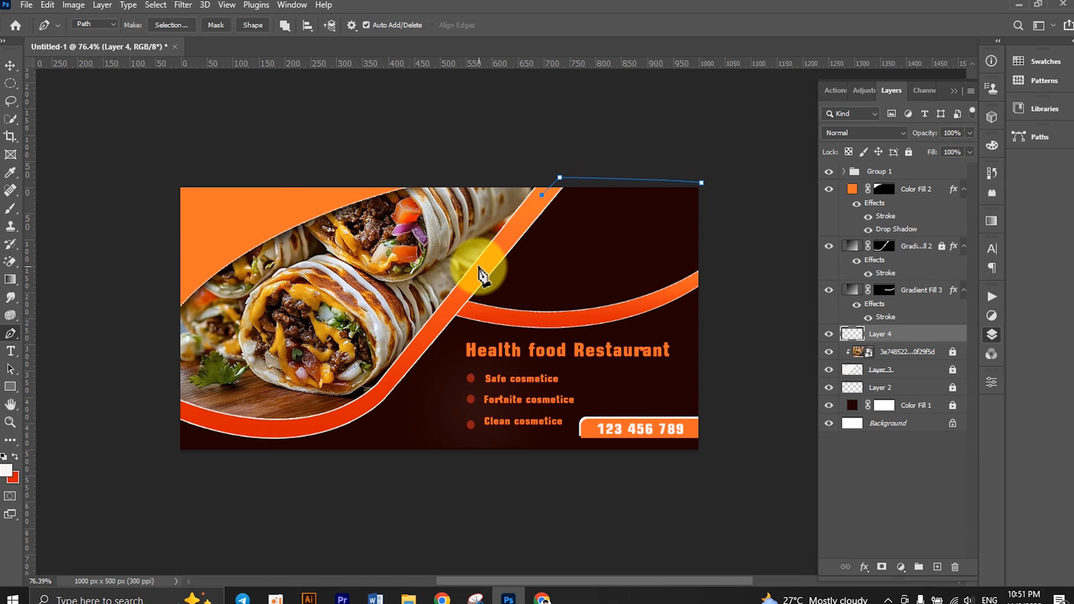
pyautogui.moveTo(459, 306); pyautogui.dragTo(517, 320)
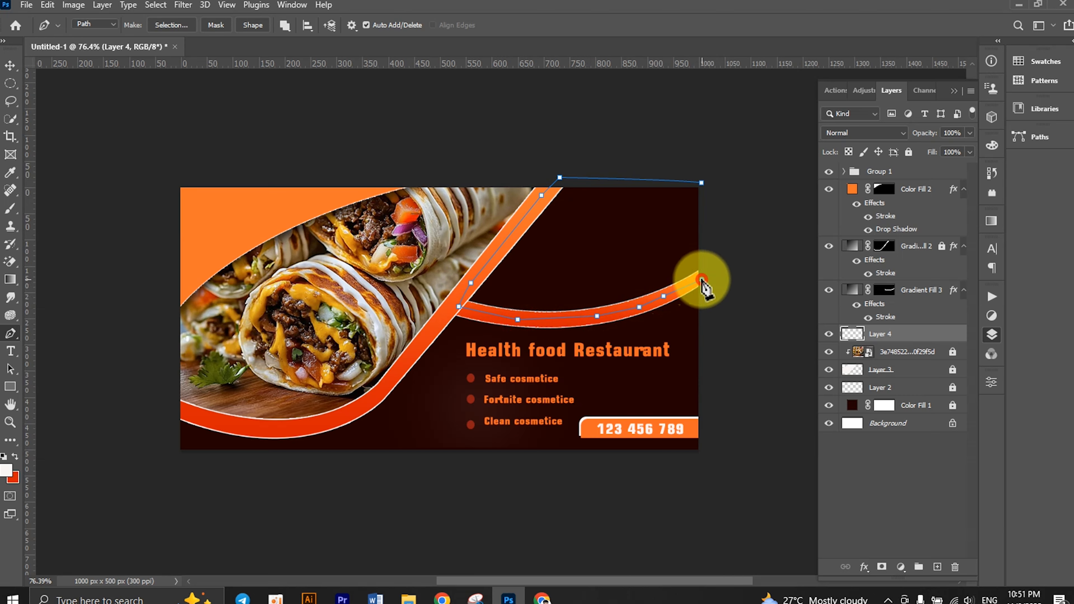
pyautogui.moveTo(702, 279); pyautogui.dragTo(713, 228)
pyautogui.click(703, 182)
# - Convert the path to a selection, fill it with white on the new layer, and deselect
pyautogui.rightClick(704, 183)
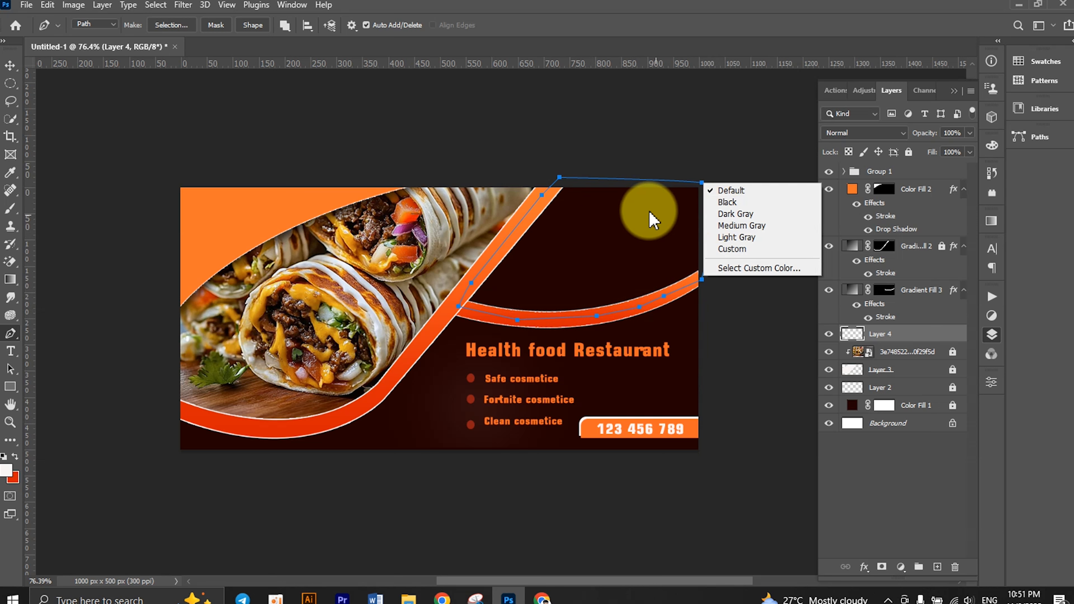
pyautogui.rightClick(593, 312)
pyautogui.click(640, 340)
pyautogui.click(687, 178)
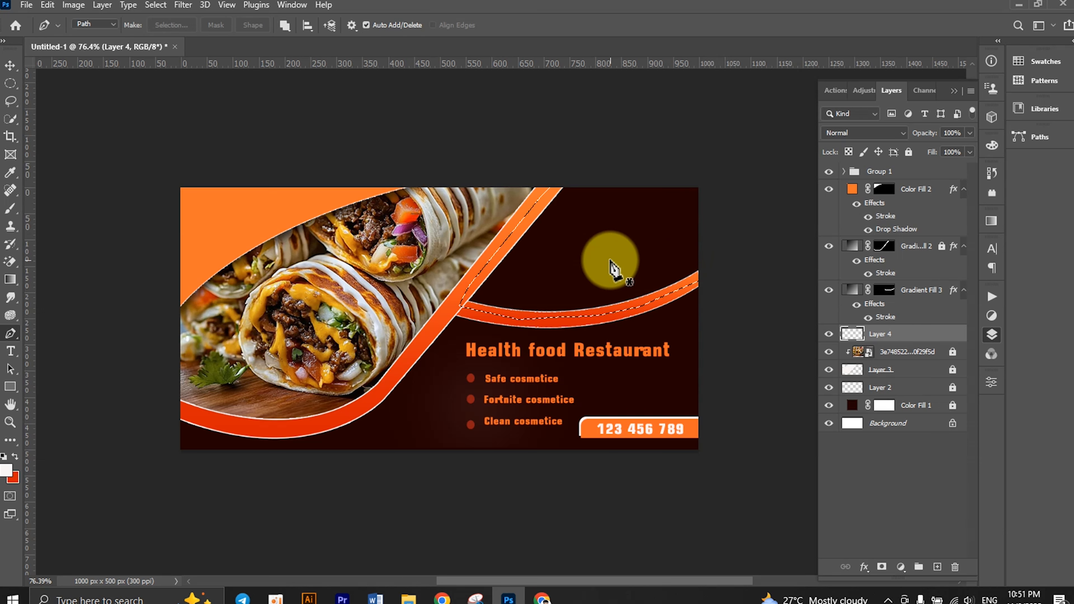
pyautogui.hotkey('alt', 'BackSpace')
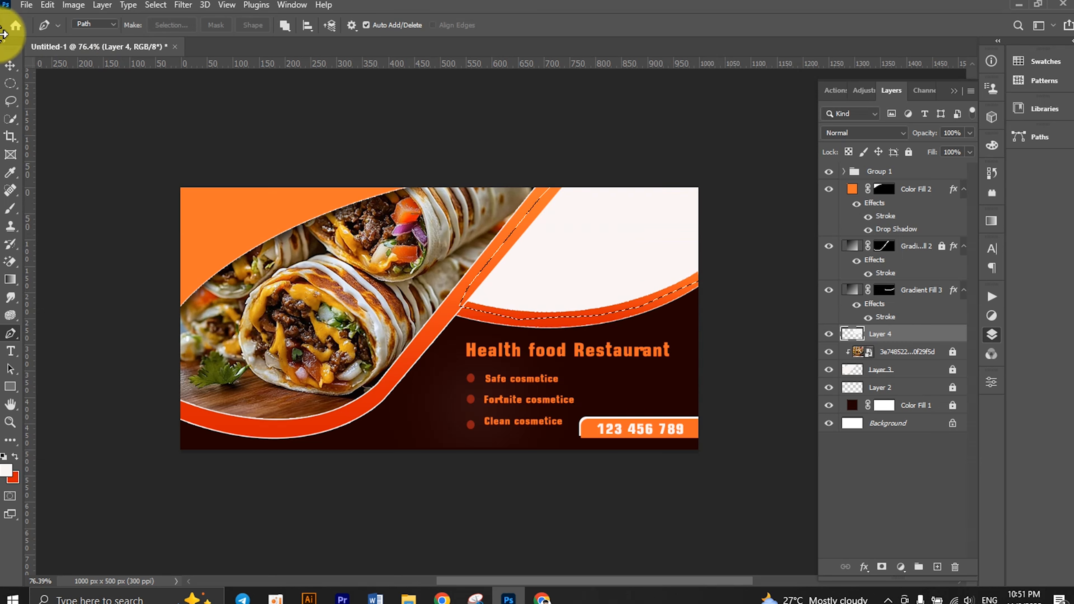
pyautogui.click(10, 64)
pyautogui.click(137, 154)
pyautogui.hotkey('ctrl', 'd')
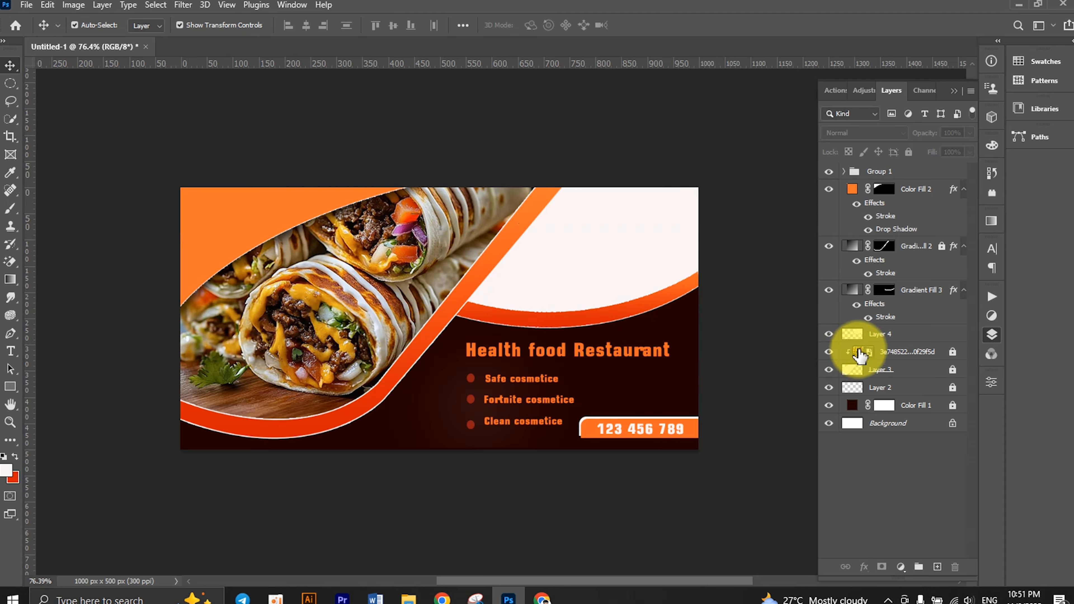
# - Place the grilled meat and fries photo above Layer 4, scaled to 10.50% and centred at X 785 px, Y 101 px
pyautogui.click(899, 338)
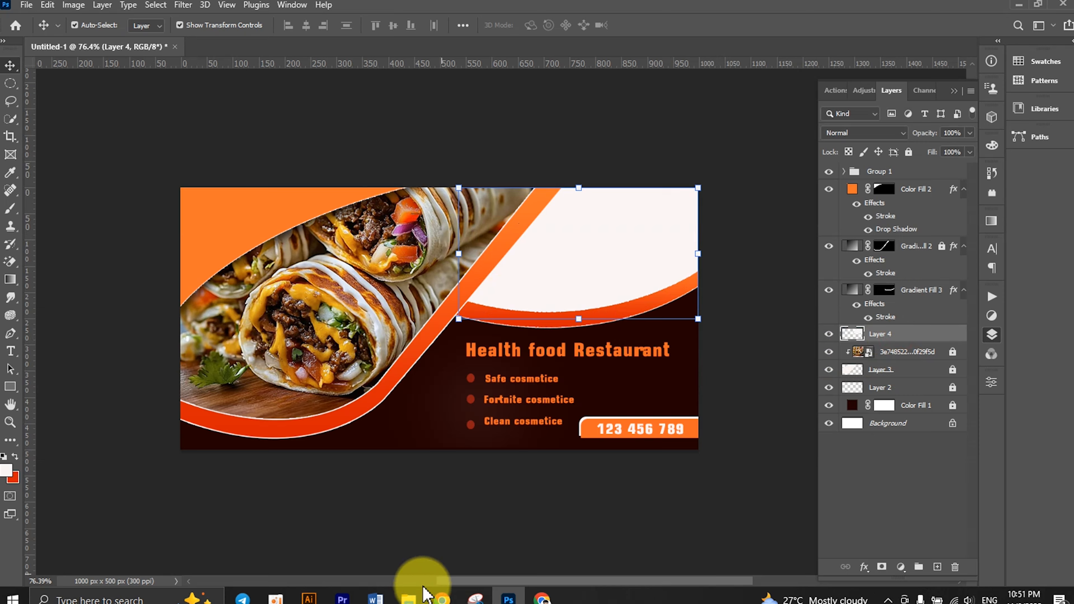
pyautogui.click(405, 598)
pyautogui.moveTo(353, 178); pyautogui.dragTo(607, 320)
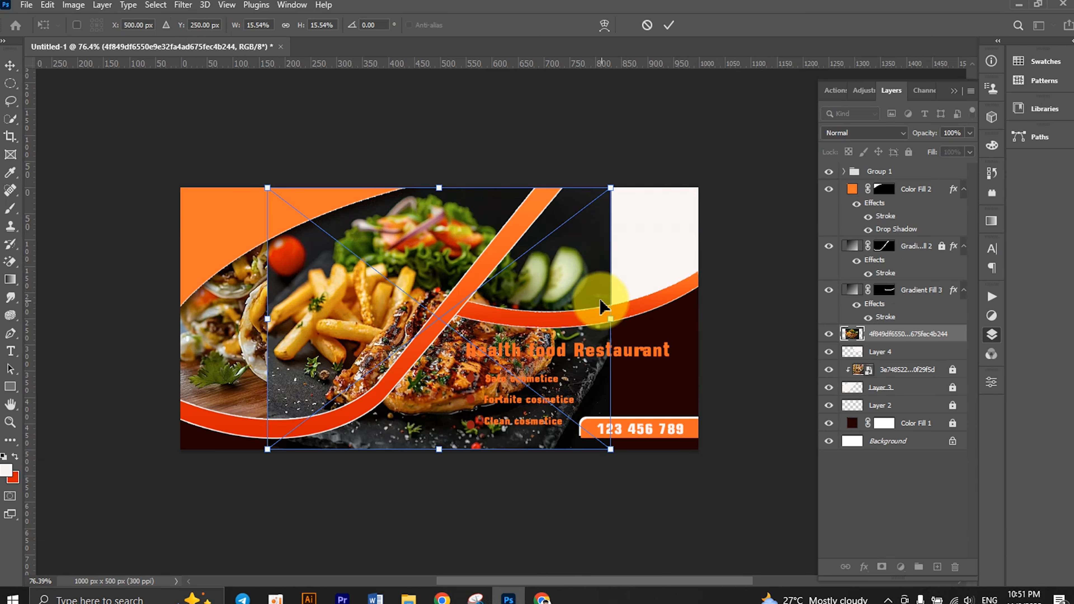
pyautogui.moveTo(607, 181); pyautogui.dragTo(525, 254)
pyautogui.moveTo(458, 362); pyautogui.dragTo(698, 307)
pyautogui.moveTo(629, 257); pyautogui.dragTo(634, 270)
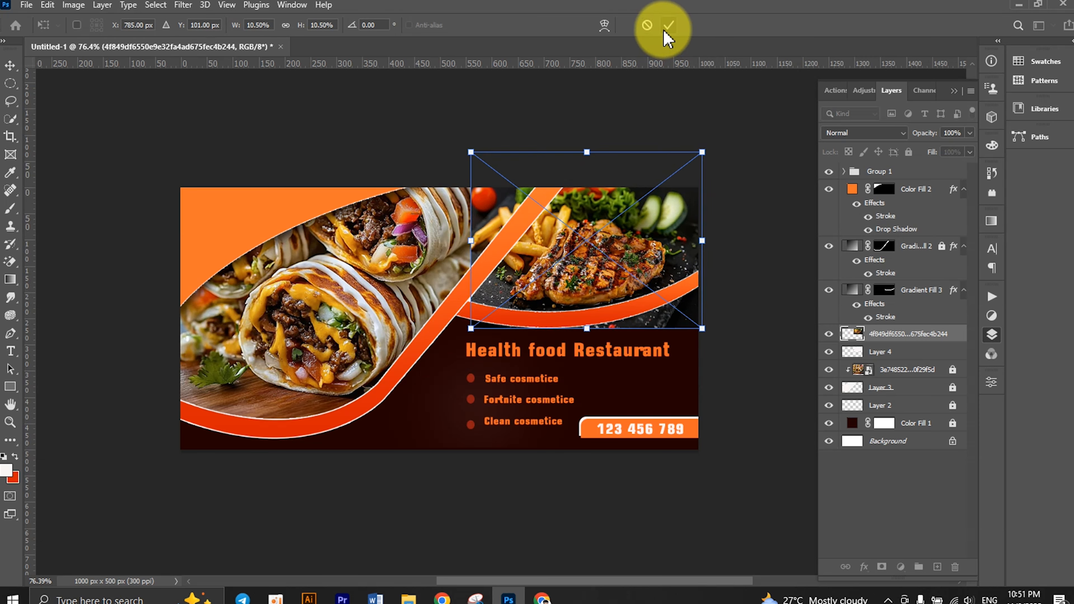
pyautogui.press('Return')
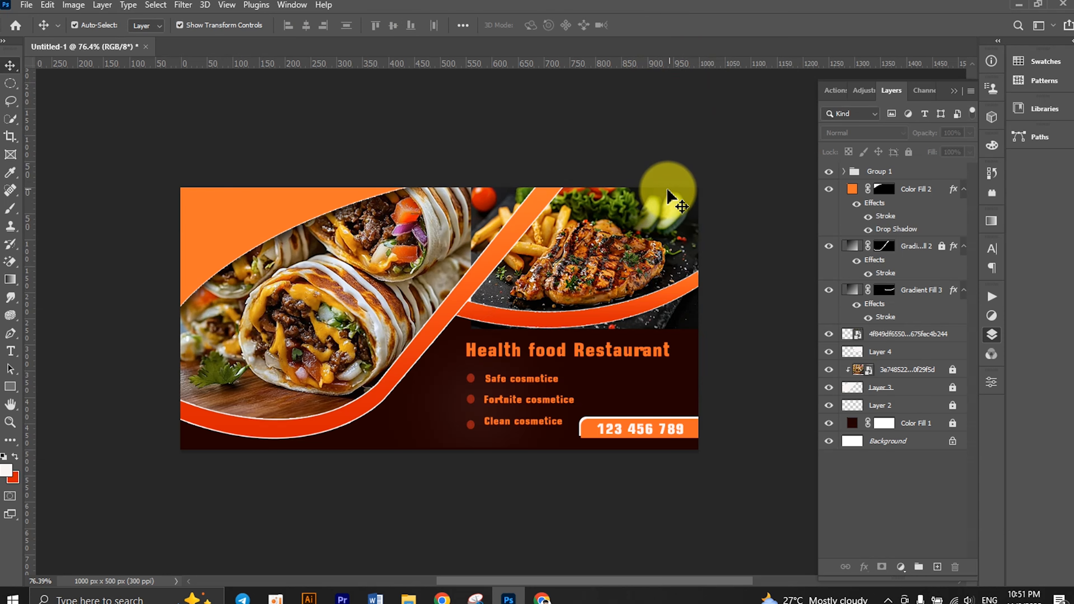
# - Clip the grilled meat photo to Layer 4 with a clipping mask and nudge it slightly to the left
pyautogui.click(904, 339)
pyautogui.click(829, 334)
pyautogui.click(829, 334)
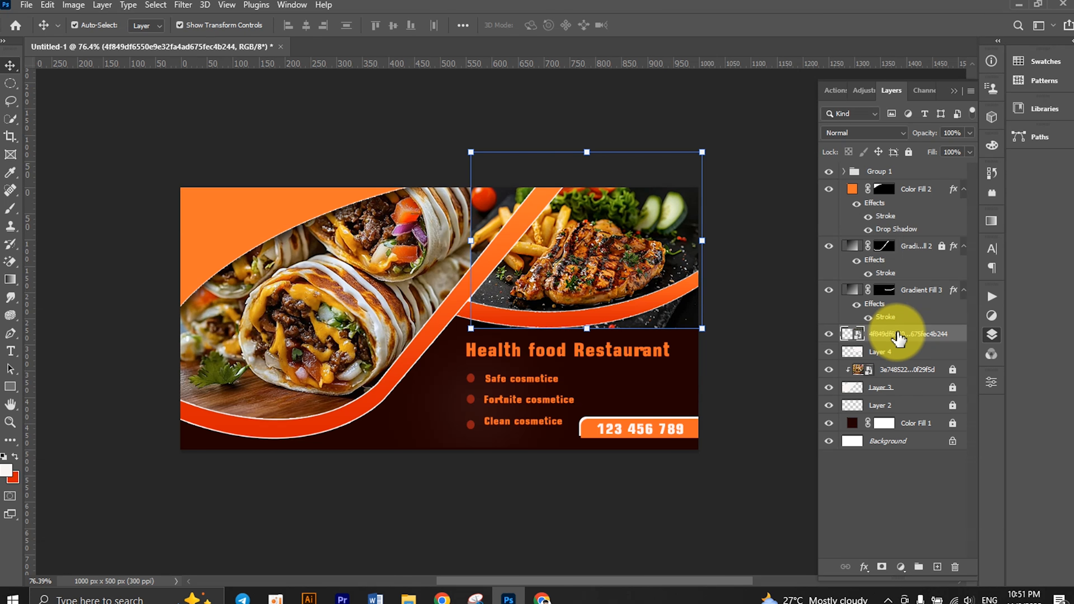
pyautogui.rightClick(899, 340)
pyautogui.click(755, 307)
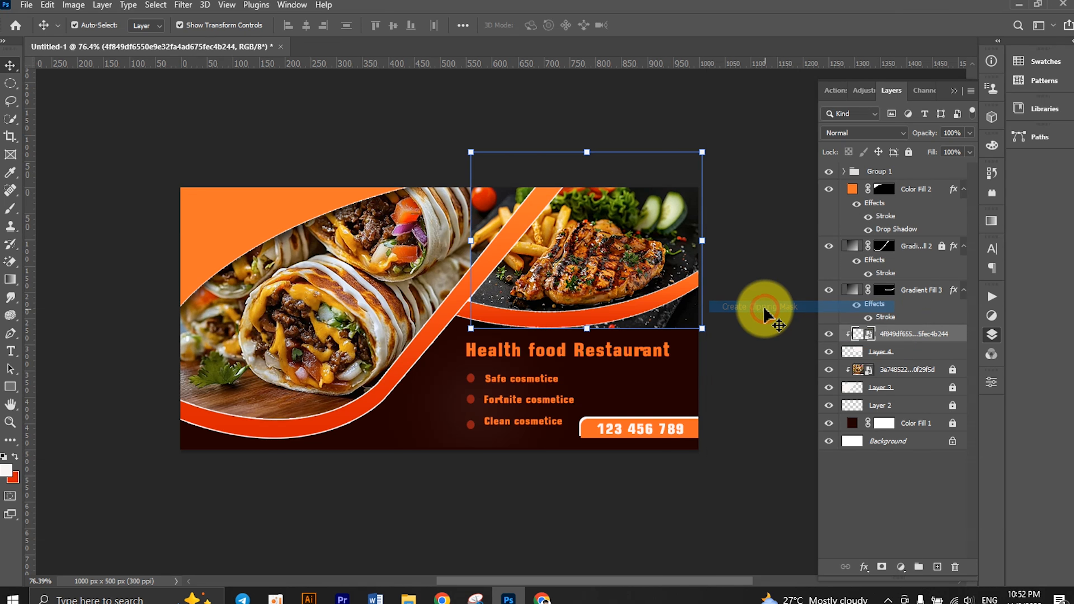
pyautogui.click(597, 240)
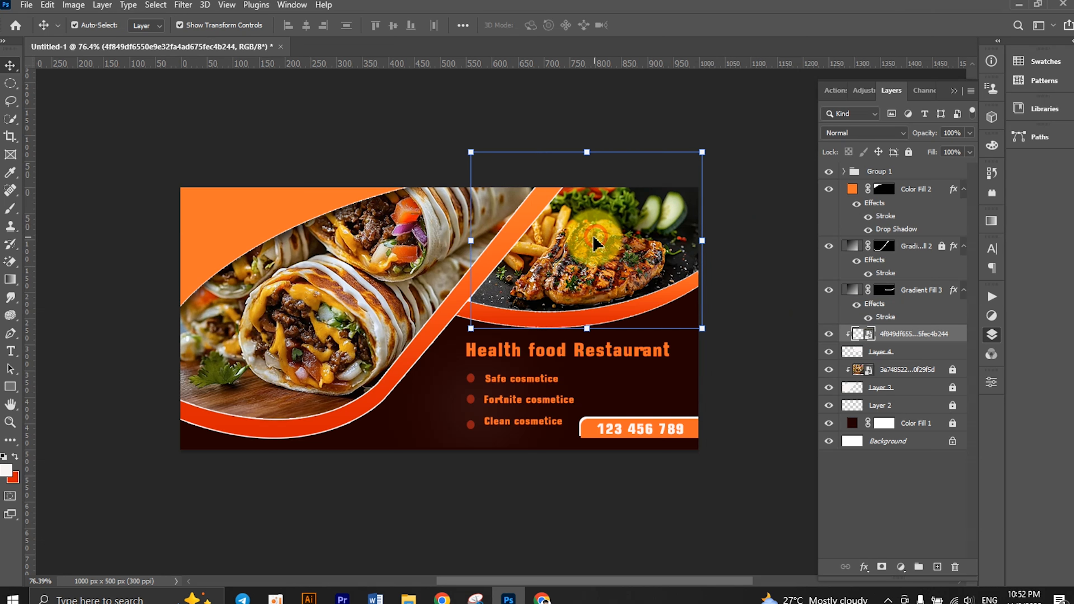
pyautogui.moveTo(597, 260); pyautogui.dragTo(590, 256)
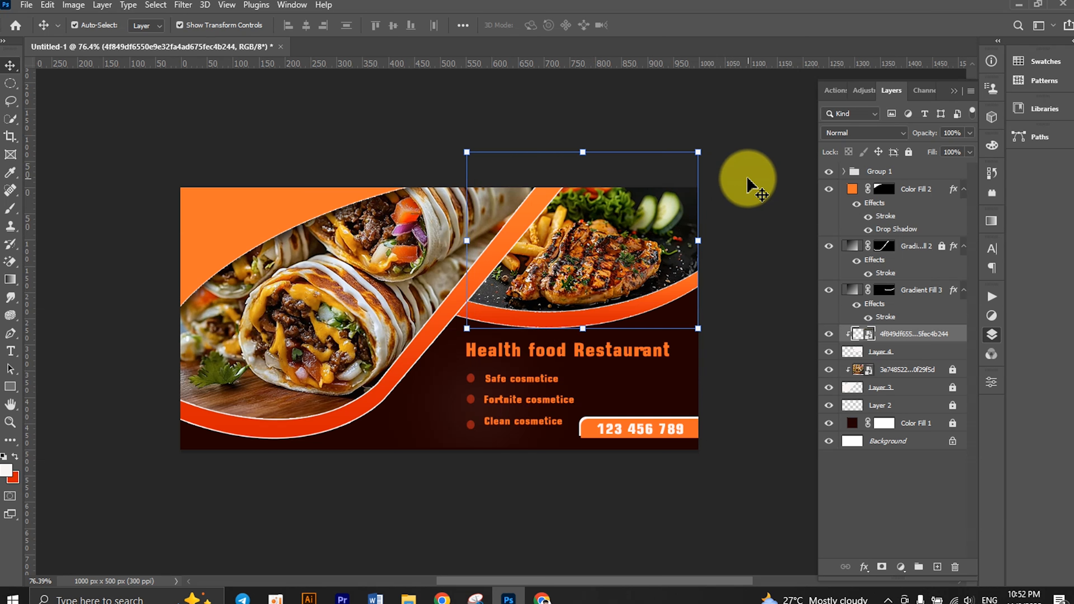
pyautogui.click(710, 203)
# - Place the Karem's Kitchen logo image above all layers, scaled down to fit the banner's upper-left corner
pyautogui.click(409, 598)
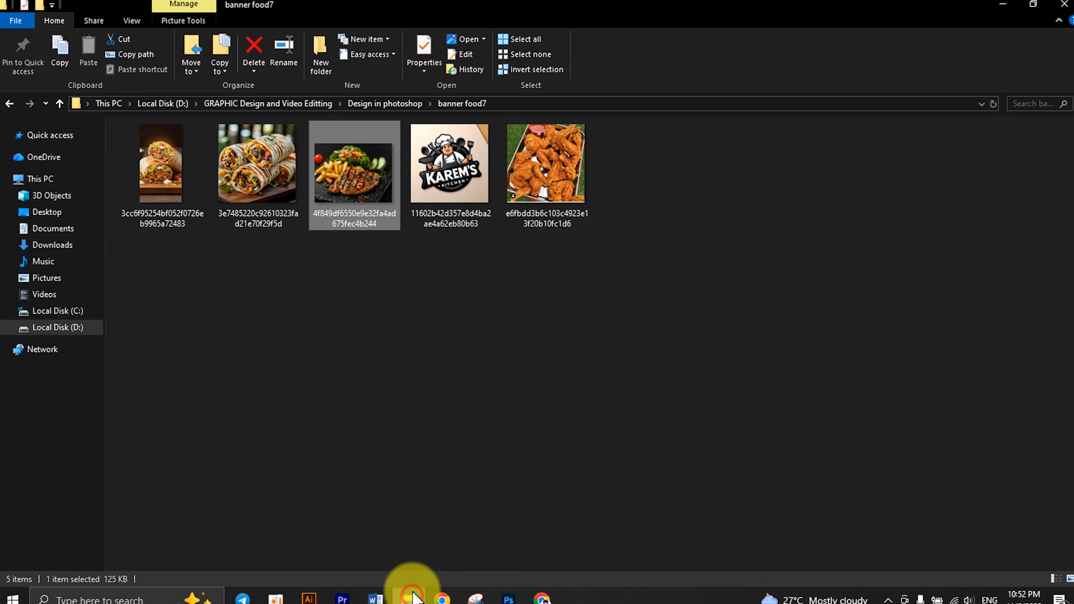
pyautogui.moveTo(450, 187); pyautogui.dragTo(215, 253)
pyautogui.moveTo(568, 187); pyautogui.dragTo(478, 279)
pyautogui.moveTo(461, 321); pyautogui.dragTo(231, 227)
pyautogui.click(669, 25)
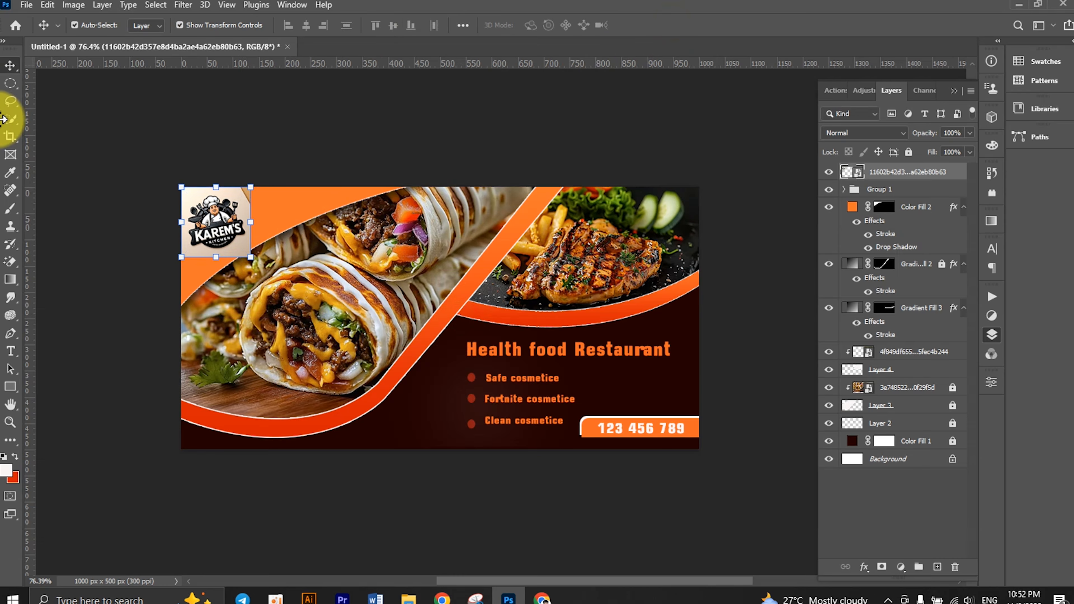
# - Draw a 115 px circle over the logo with the Ellipse tool, giving it a white fill and no stroke
pyautogui.rightClick(11, 387)
pyautogui.click(57, 399)
pyautogui.moveTo(200, 205); pyautogui.dragTo(250, 255)
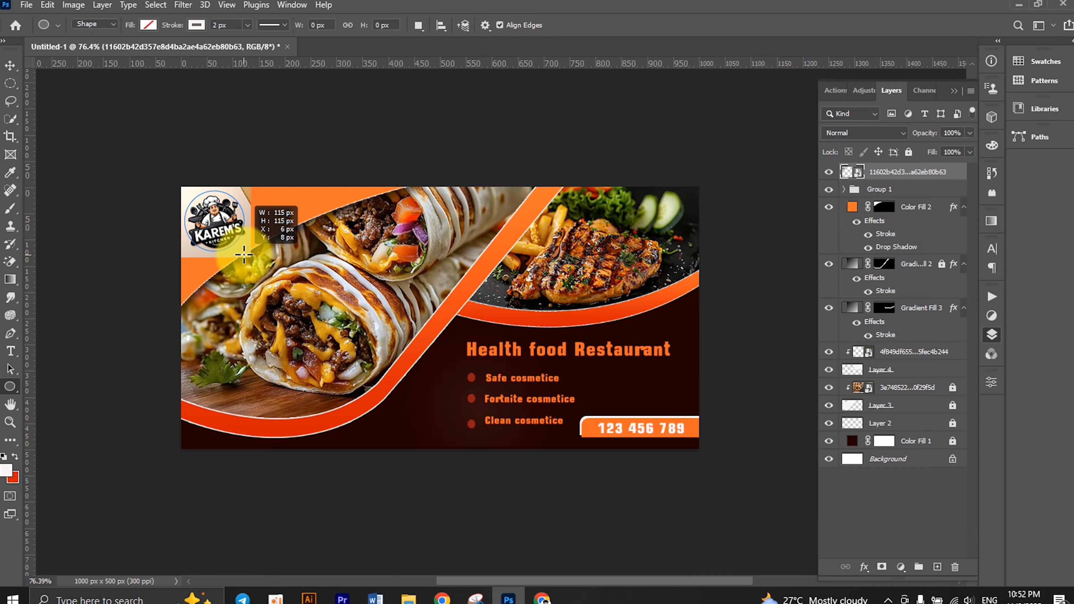
pyautogui.moveTo(246, 254); pyautogui.dragTo(246, 254)
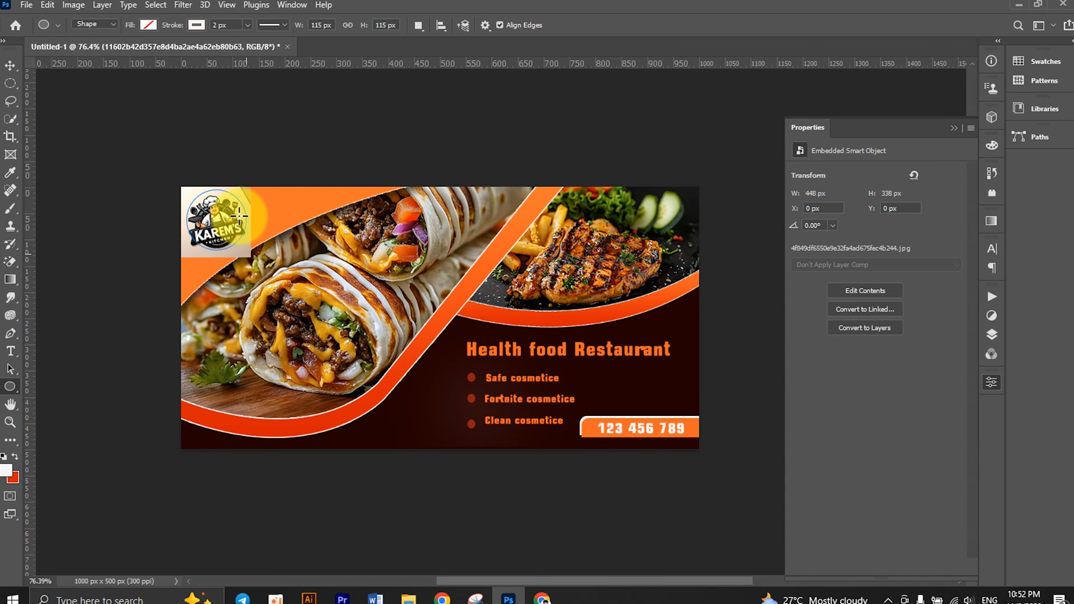
pyautogui.click(835, 291)
pyautogui.click(803, 309)
pyautogui.click(835, 271)
pyautogui.click(815, 343)
pyautogui.click(10, 65)
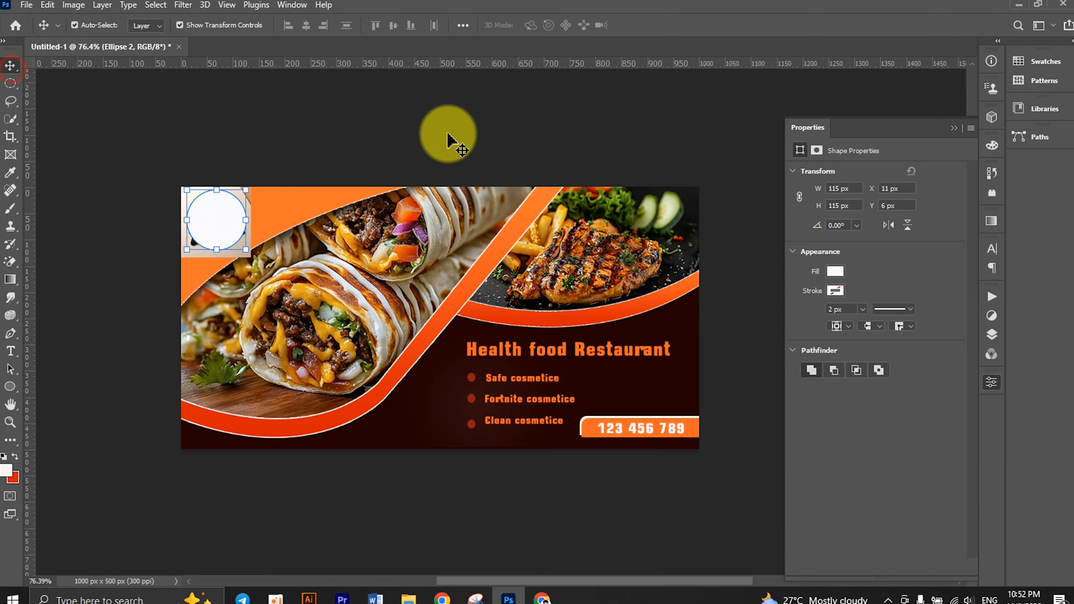
# - Move the white circle layer beneath the logo layer and clip the logo to the circle with a clipping mask
pyautogui.click(992, 334)
pyautogui.click(909, 193)
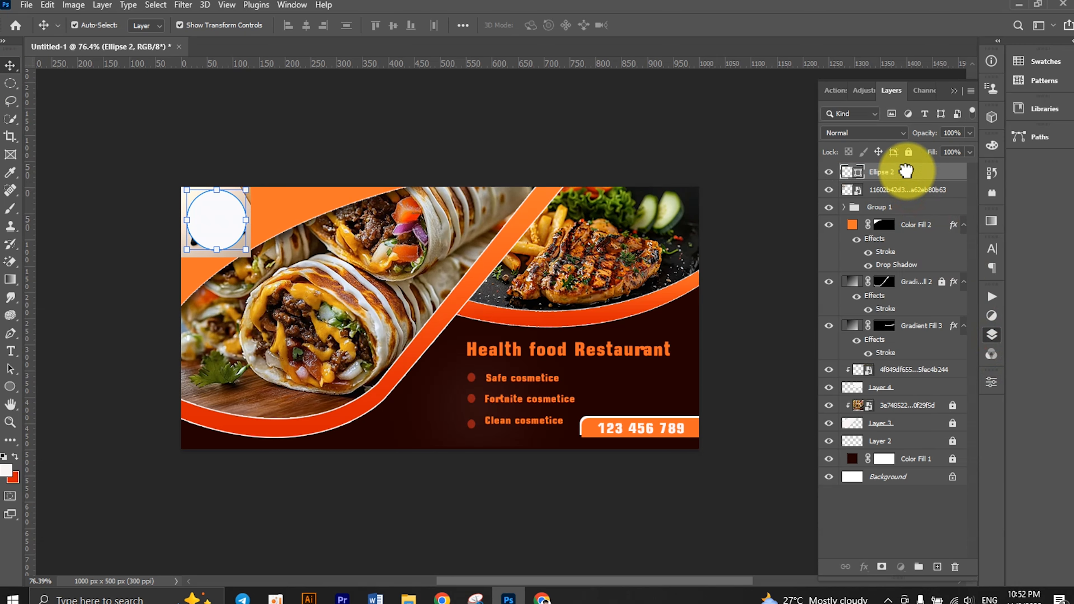
pyautogui.moveTo(906, 171); pyautogui.dragTo(902, 172)
pyautogui.rightClick(902, 178)
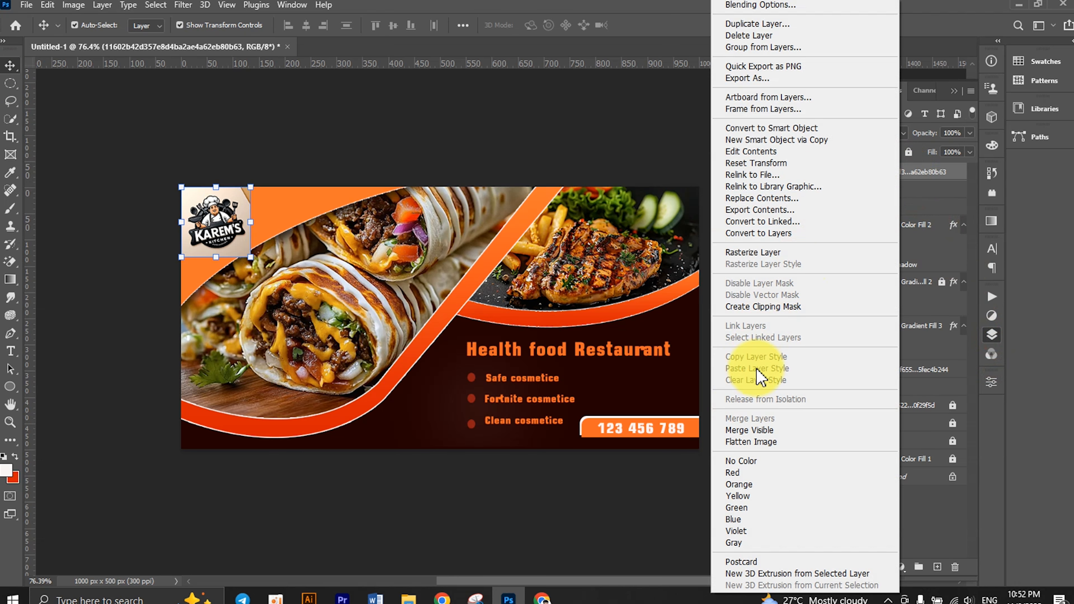
pyautogui.click(766, 308)
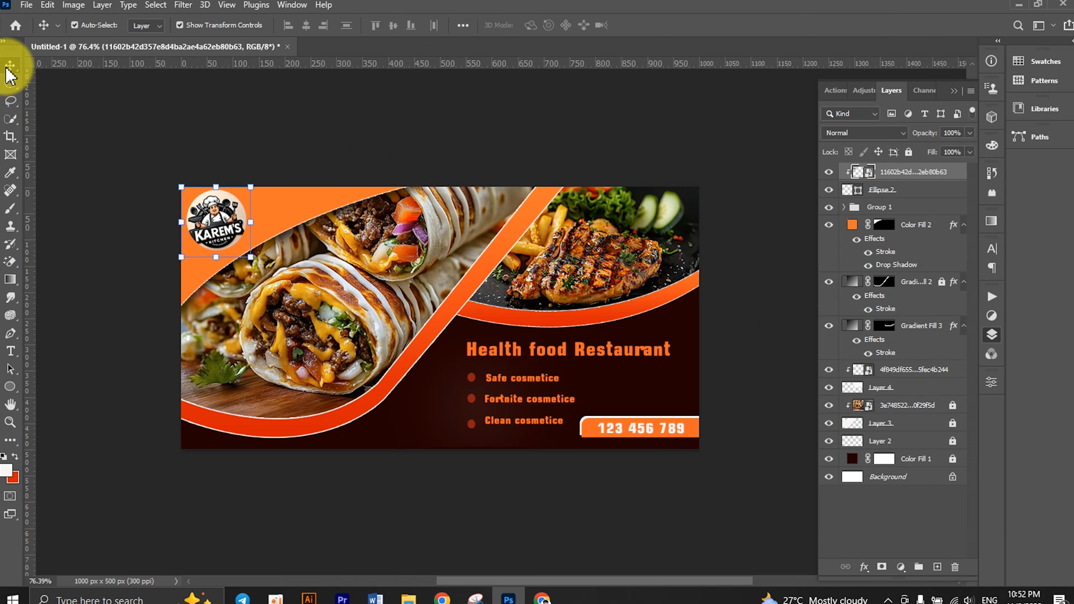
pyautogui.scroll(3, 236, 232)
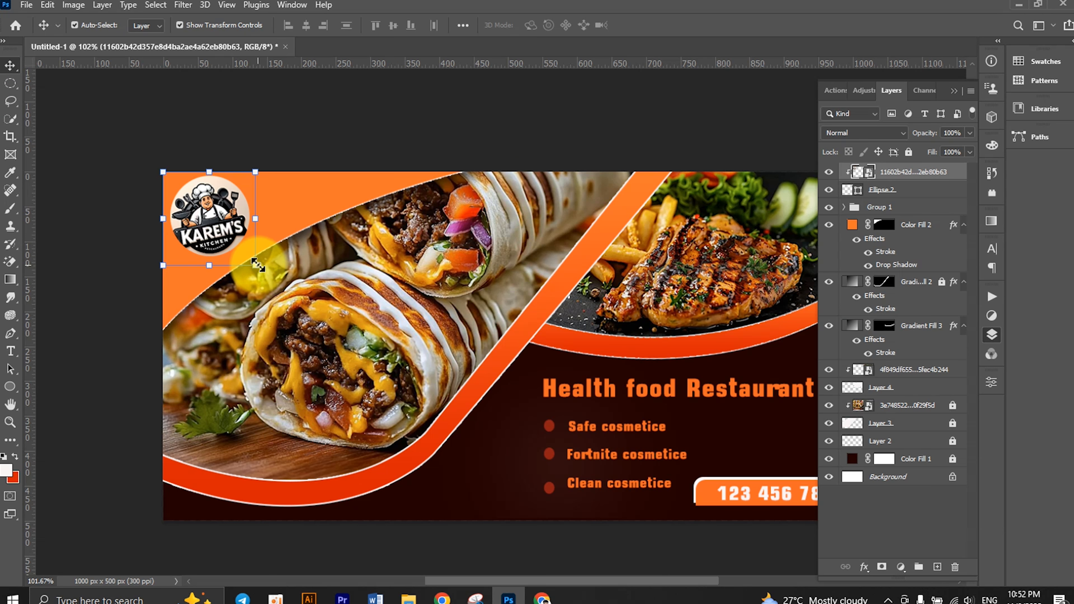
# - Rotate the clipped logo by about 3.7° and shift it slightly to sit centred within the white circle
pyautogui.moveTo(267, 276); pyautogui.dragTo(263, 280)
pyautogui.moveTo(258, 174); pyautogui.dragTo(258, 167)
pyautogui.moveTo(221, 219); pyautogui.dragTo(226, 222)
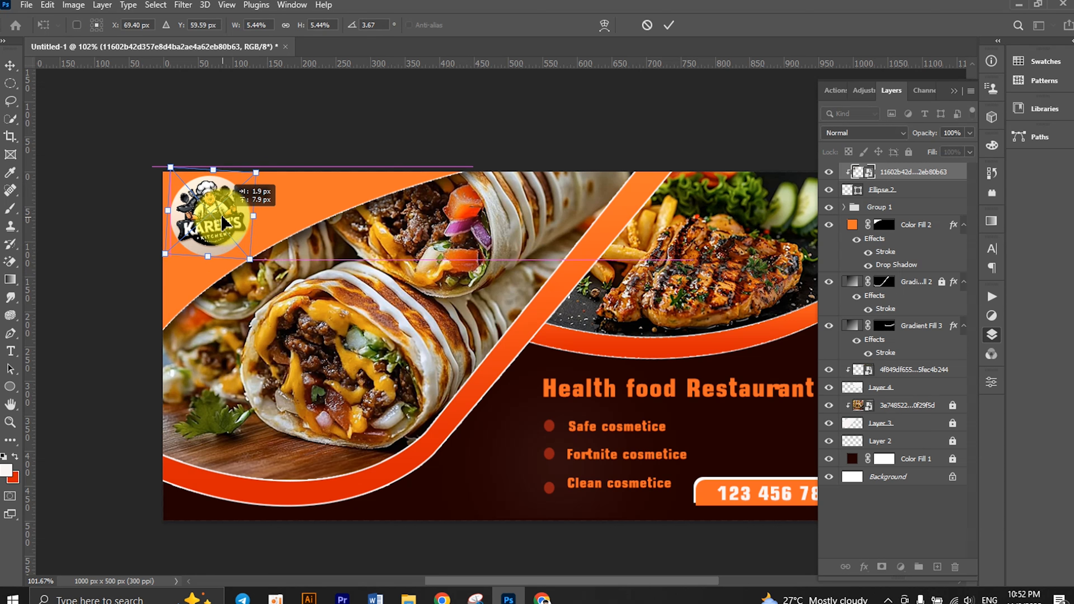
pyautogui.press('Return')
pyautogui.click(472, 102)
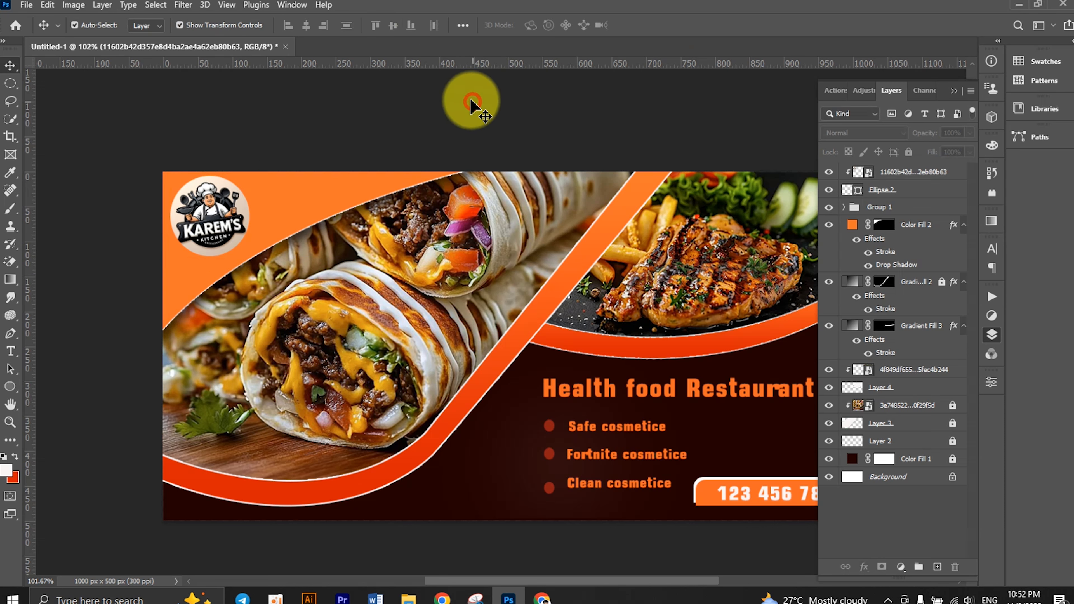
# - Merge the logo with its white circle layer and scale the merged logo down to about 70%
pyautogui.click(925, 172)
pyautogui.keyDown('shift'); pyautogui.click(911, 192); pyautogui.keyUp('shift')
pyautogui.rightClick(911, 194)
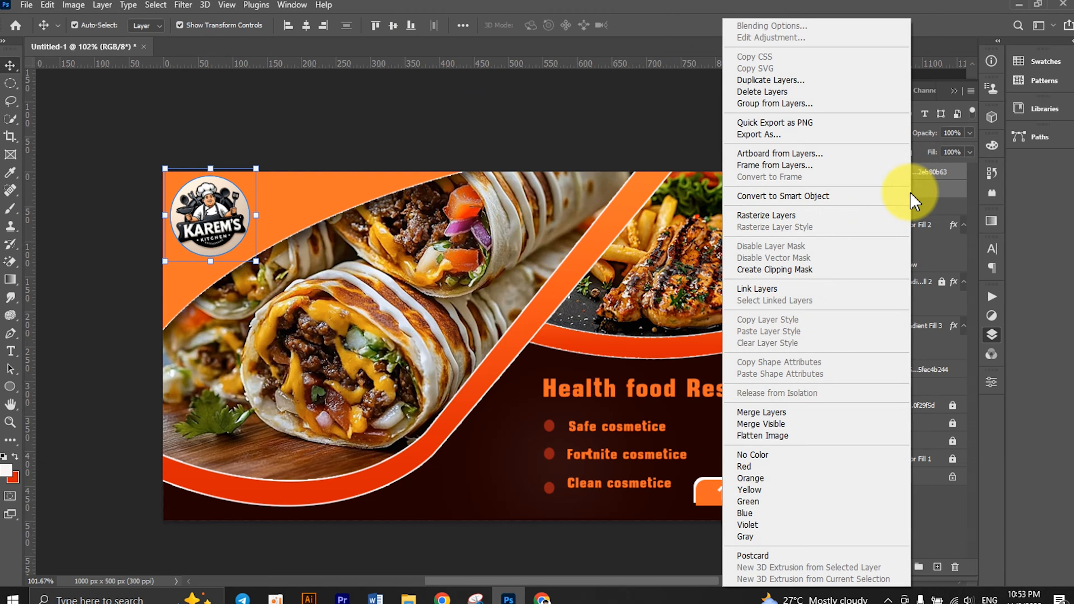
pyautogui.click(774, 413)
pyautogui.moveTo(249, 180); pyautogui.dragTo(223, 217)
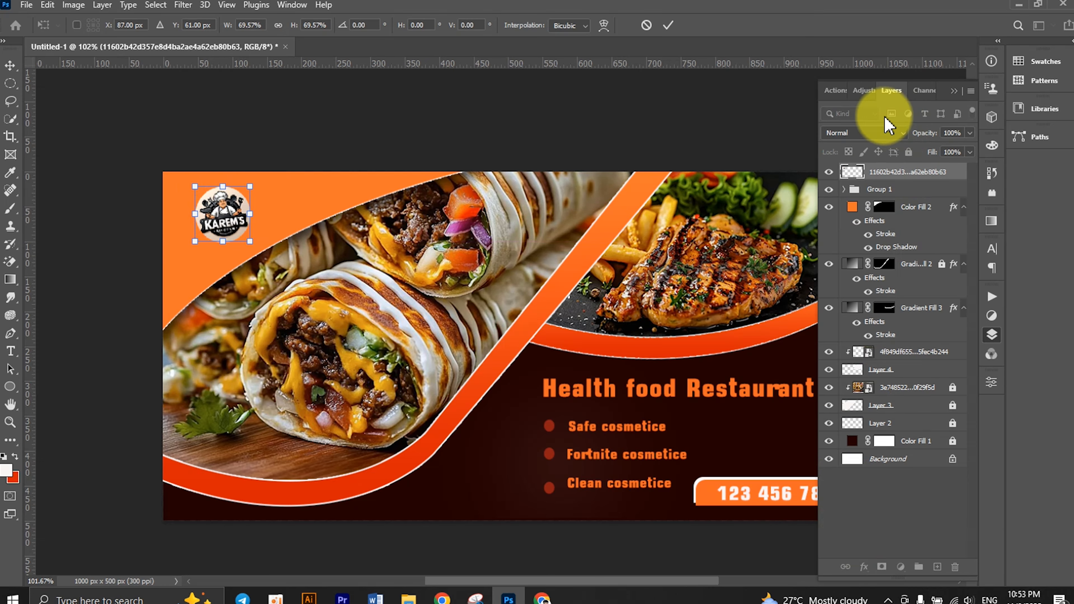
pyautogui.click(666, 26)
# - Add a dark orange drop shadow to the logo with 100% opacity, 0 px distance, 17% spread and 10 px size
pyautogui.click(864, 567)
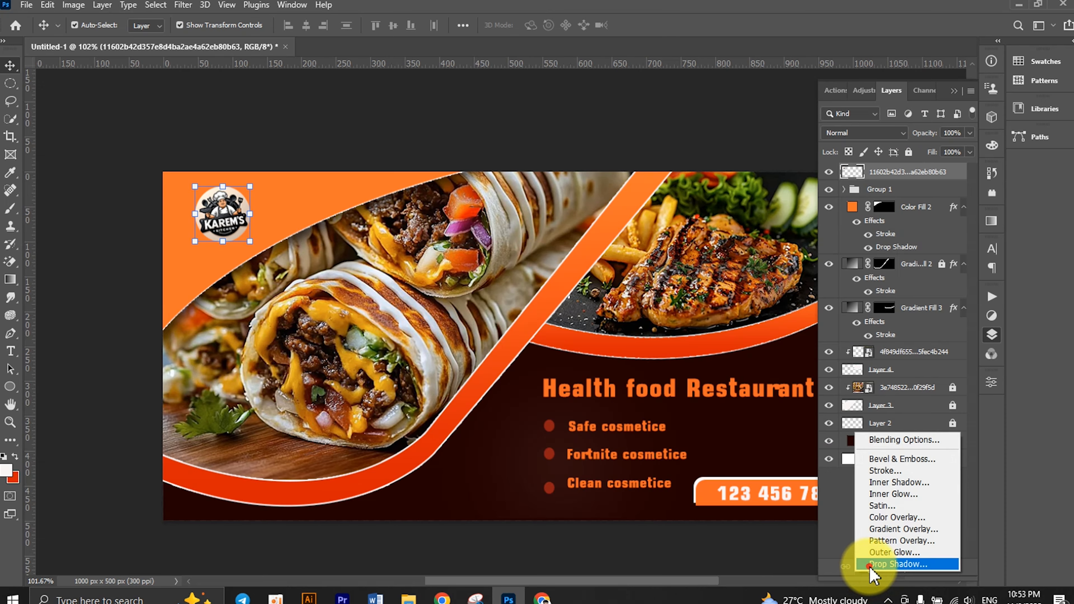
pyautogui.click(918, 567)
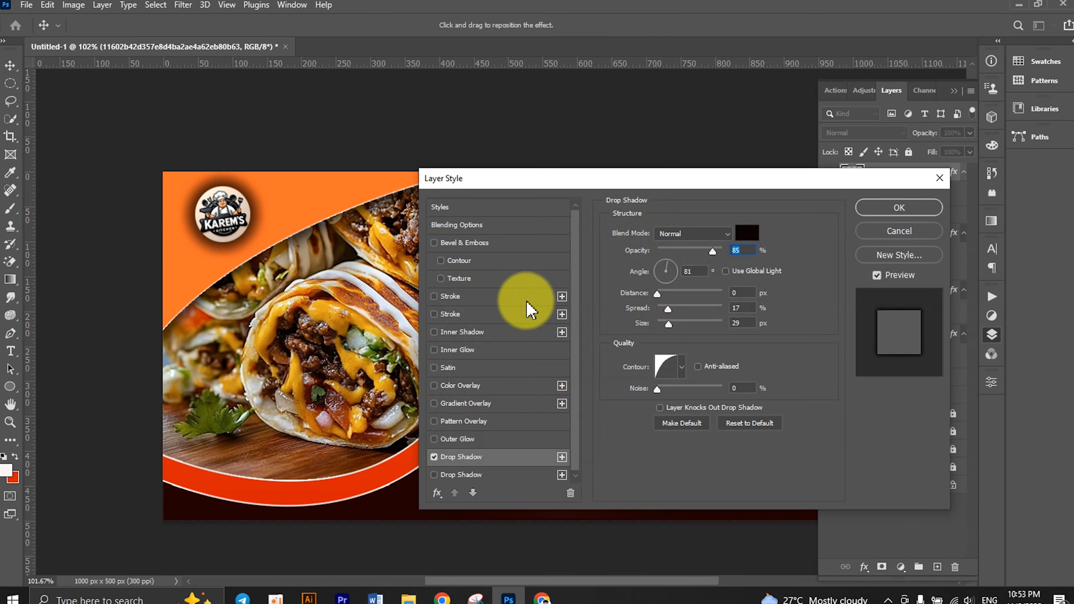
pyautogui.click(748, 234)
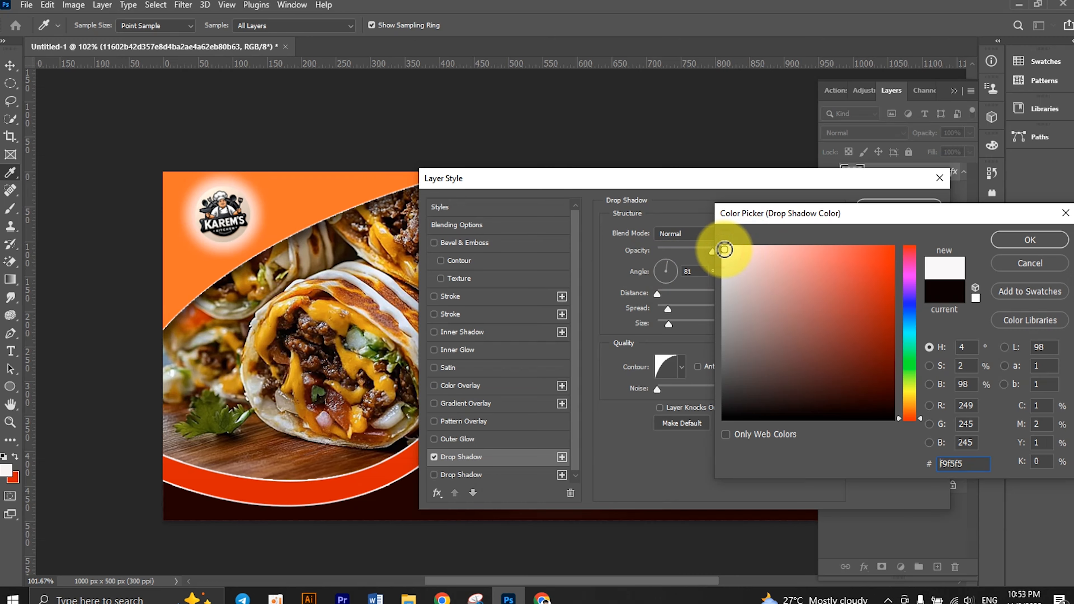
pyautogui.click(749, 416)
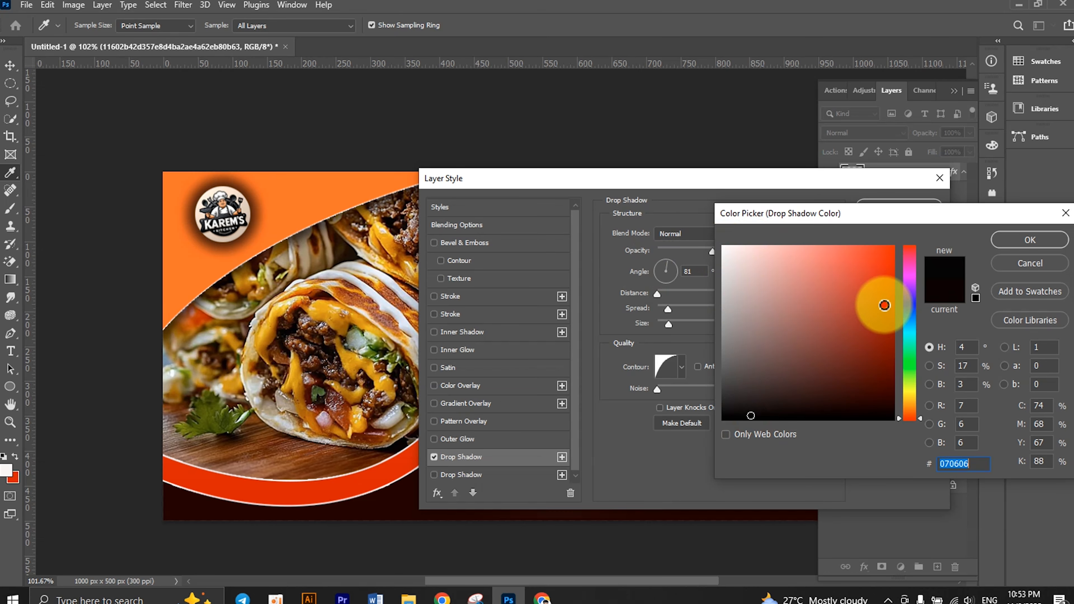
pyautogui.click(884, 305)
pyautogui.click(293, 205)
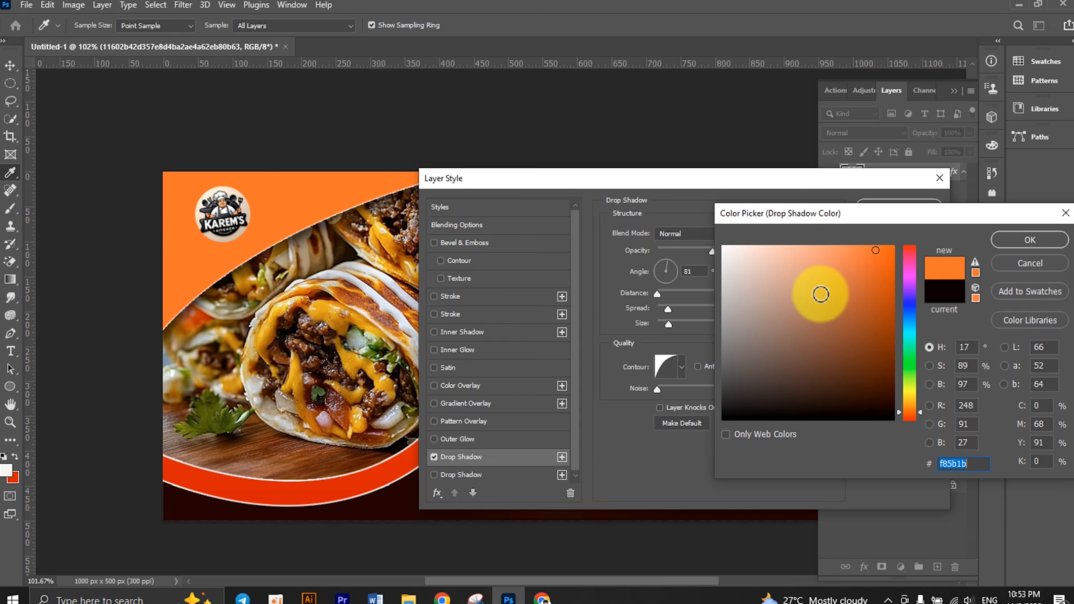
pyautogui.moveTo(869, 284); pyautogui.dragTo(875, 305)
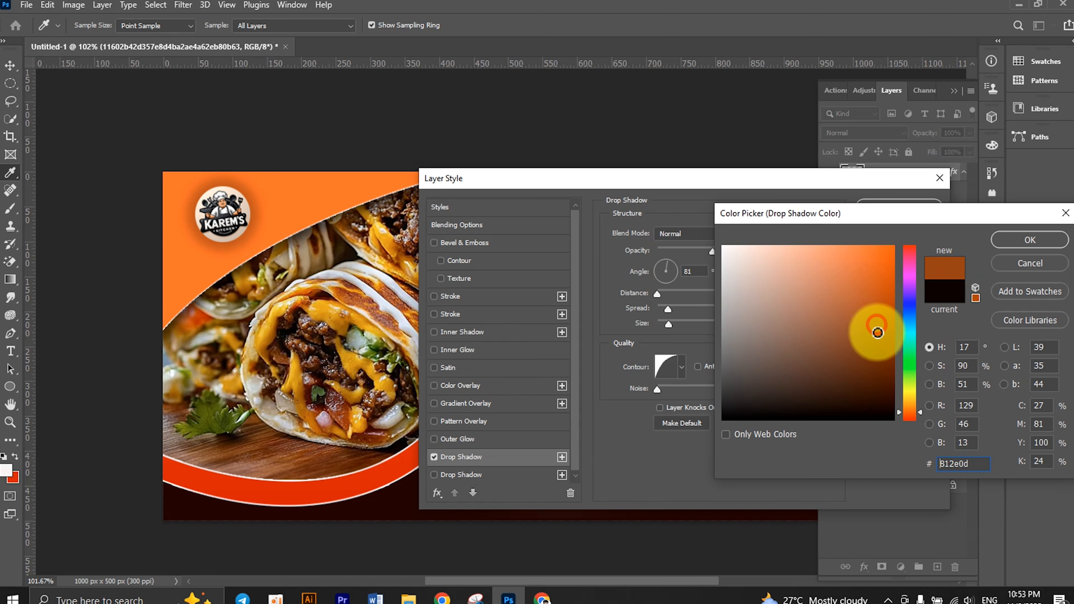
pyautogui.click(1029, 240)
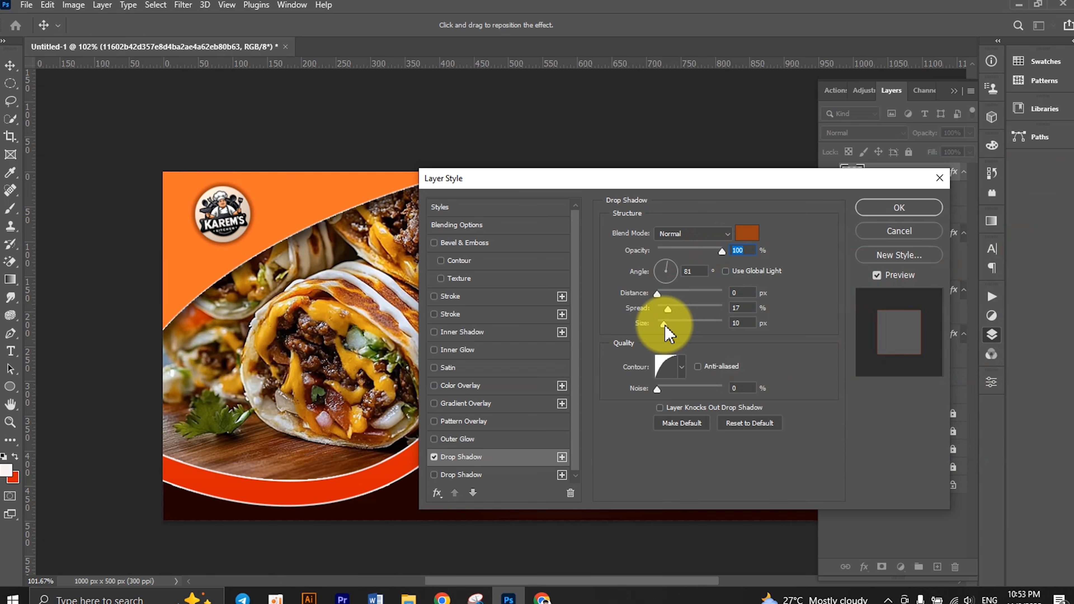
pyautogui.click(897, 208)
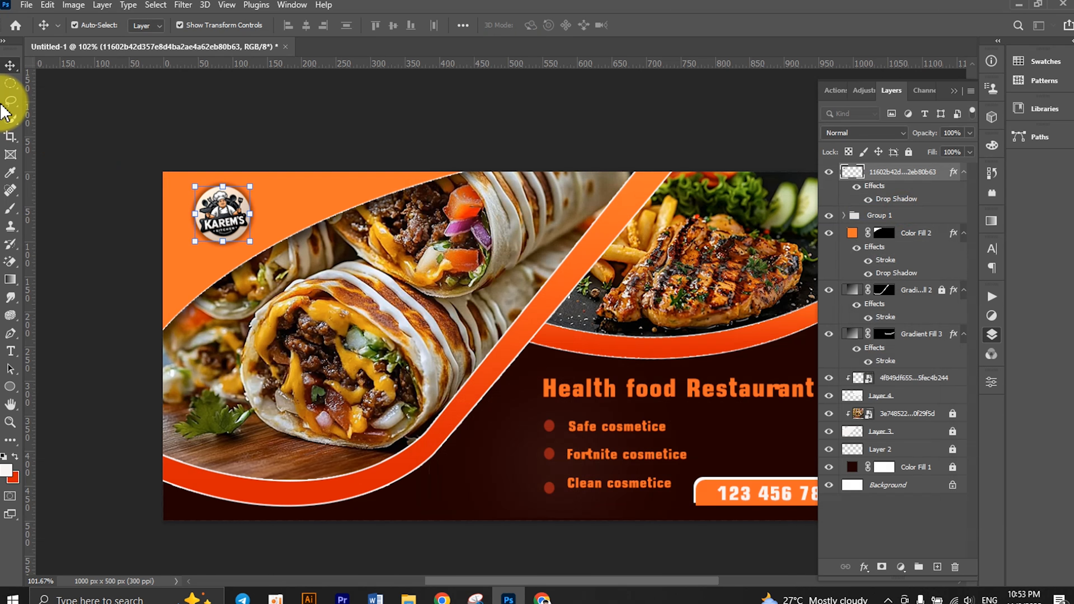
# - Enlarge the round logo and position it within the orange corner area of the banner
pyautogui.moveTo(250, 243); pyautogui.dragTo(259, 252)
pyautogui.moveTo(228, 217); pyautogui.dragTo(217, 225)
pyautogui.click(668, 26)
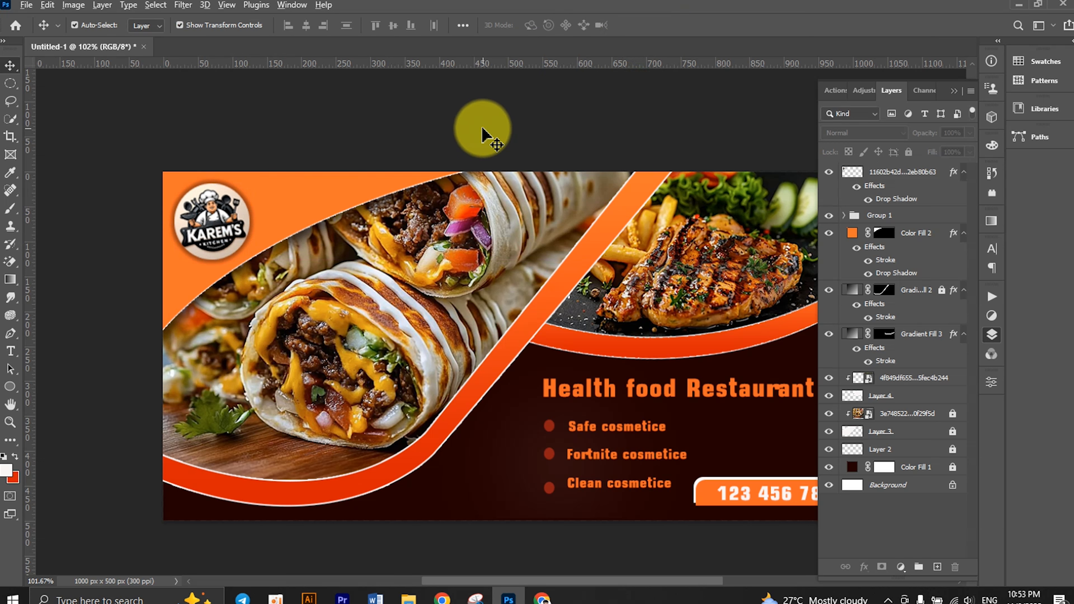
# - Examine the complete banner design up close and as a whole, collapsing the layer list for an unobstructed view
pyautogui.scroll(-3, 486, 132)
pyautogui.scroll(2, 465, 137)
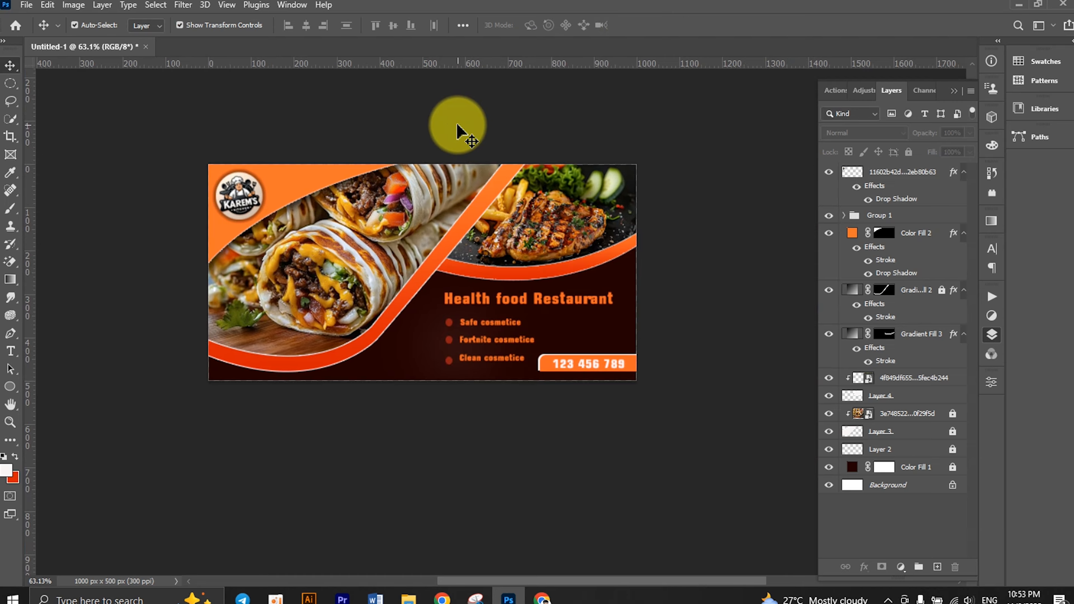
pyautogui.scroll(4, 466, 131)
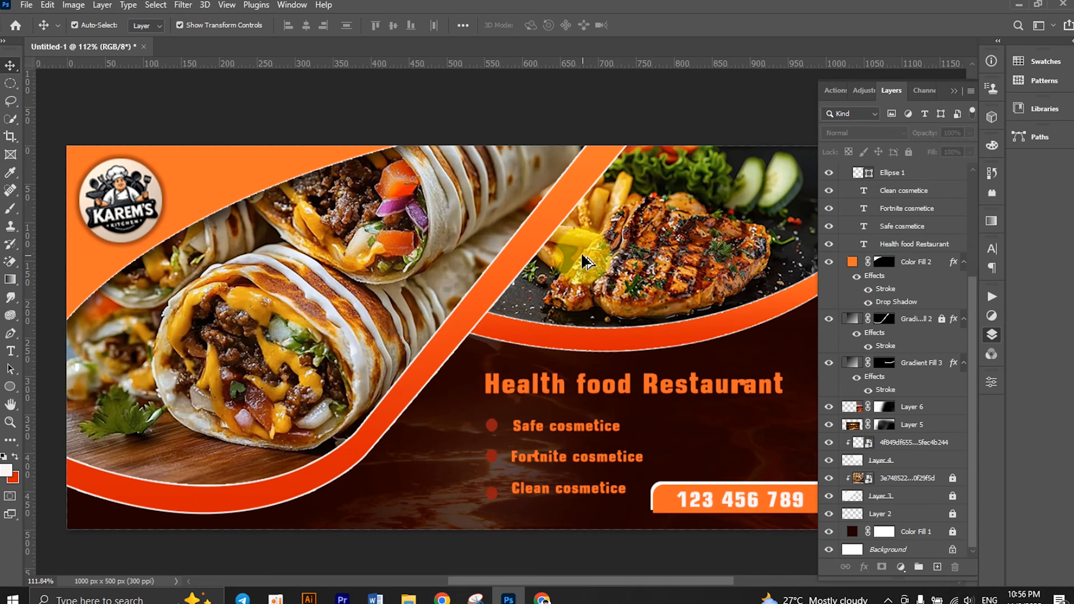
pyautogui.scroll(3, 585, 249)
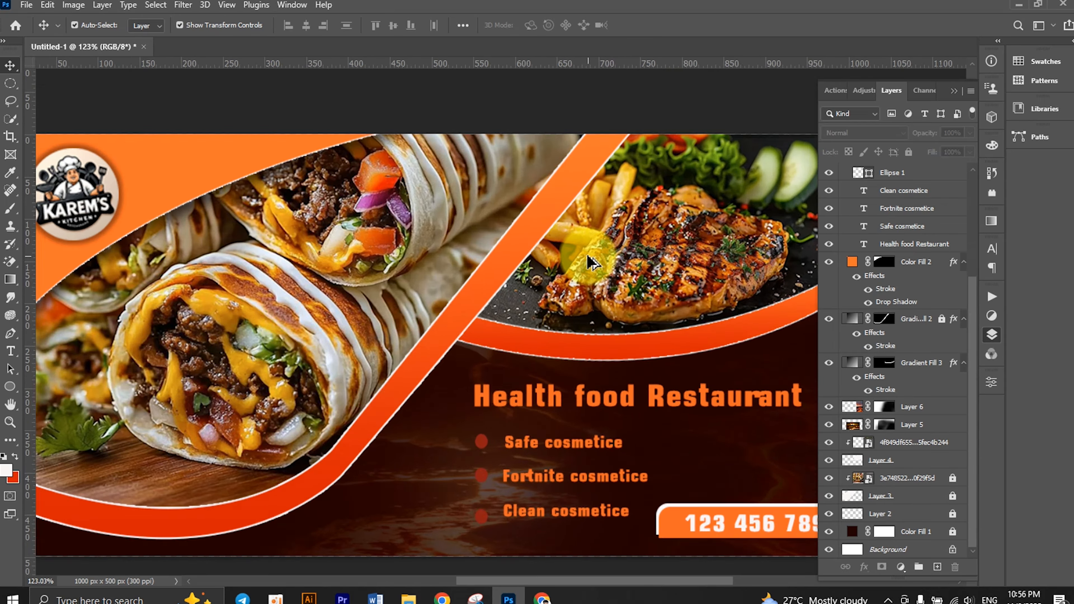
pyautogui.scroll(-2, 588, 256)
pyautogui.moveTo(568, 129)
pyautogui.mouseDown()
pyautogui.moveTo(559, 134)
pyautogui.moveTo(575, 143)
pyautogui.mouseUp()
pyautogui.click(955, 91)
pyautogui.scroll(1, 555, 186)
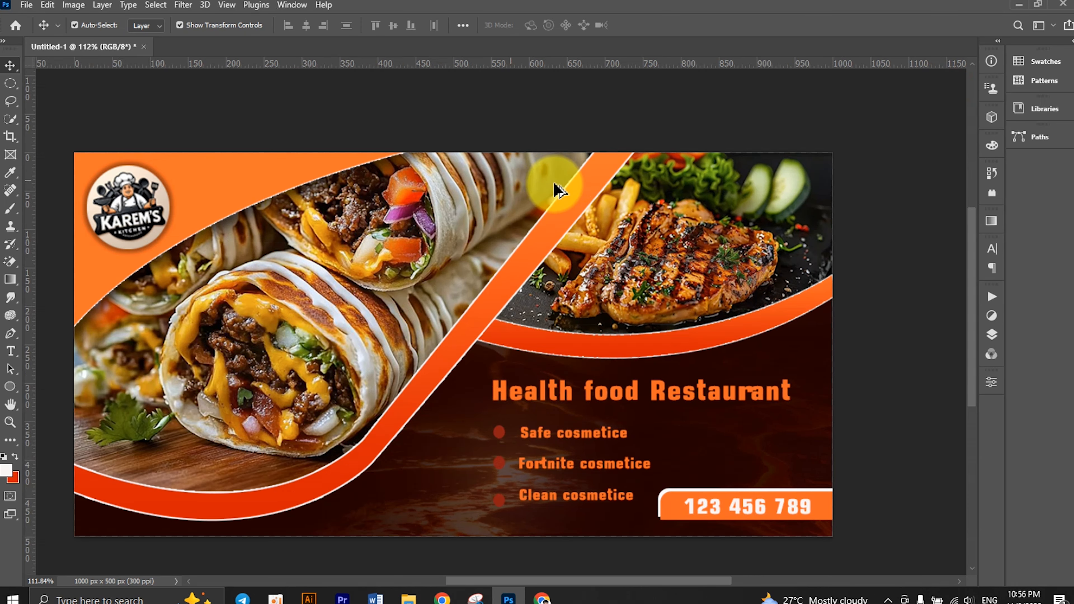